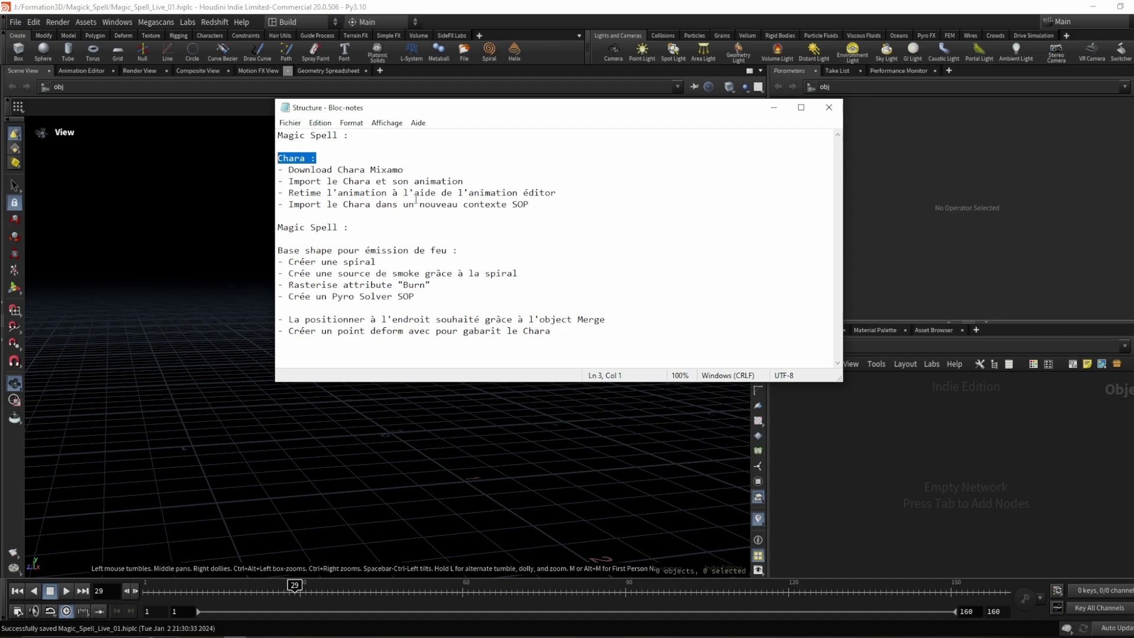
Step: Review the Magic Spell notes on the character, fire base shape, Object Merge and Point Deform stages, and move the notes window aside
left_click_drag(541, 205, 347, 209)
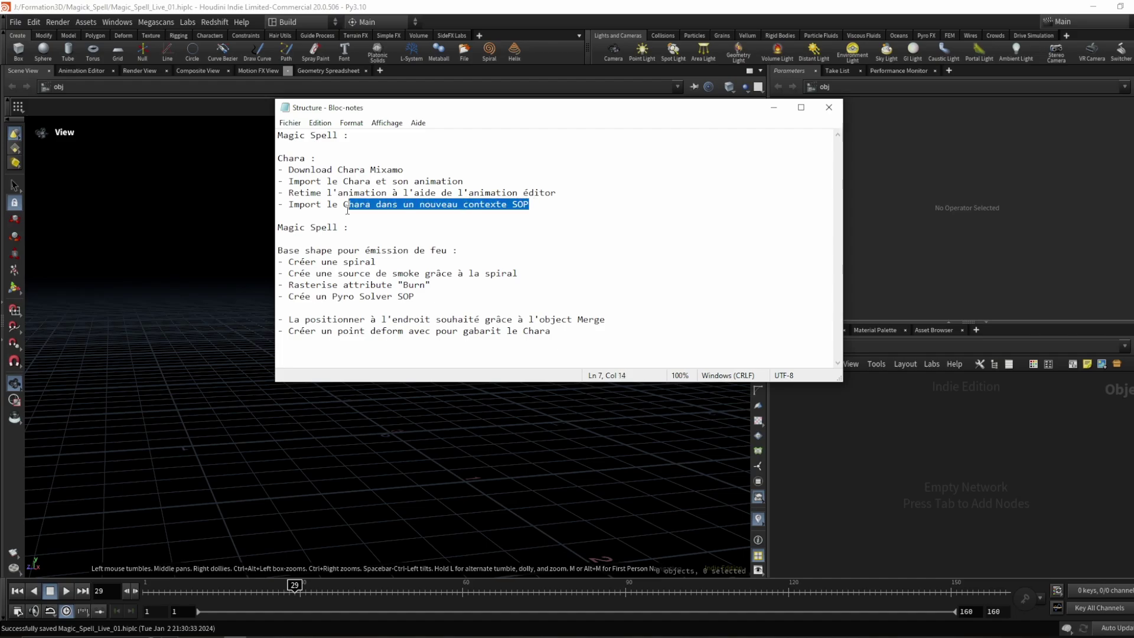
left_click(402, 218)
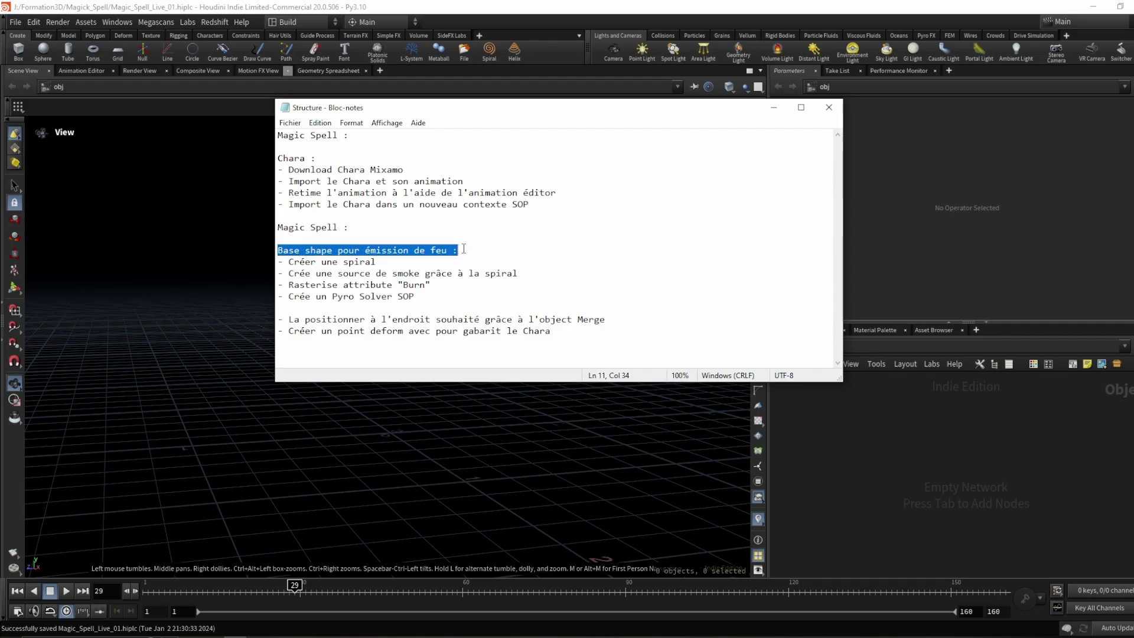
left_click(291, 259)
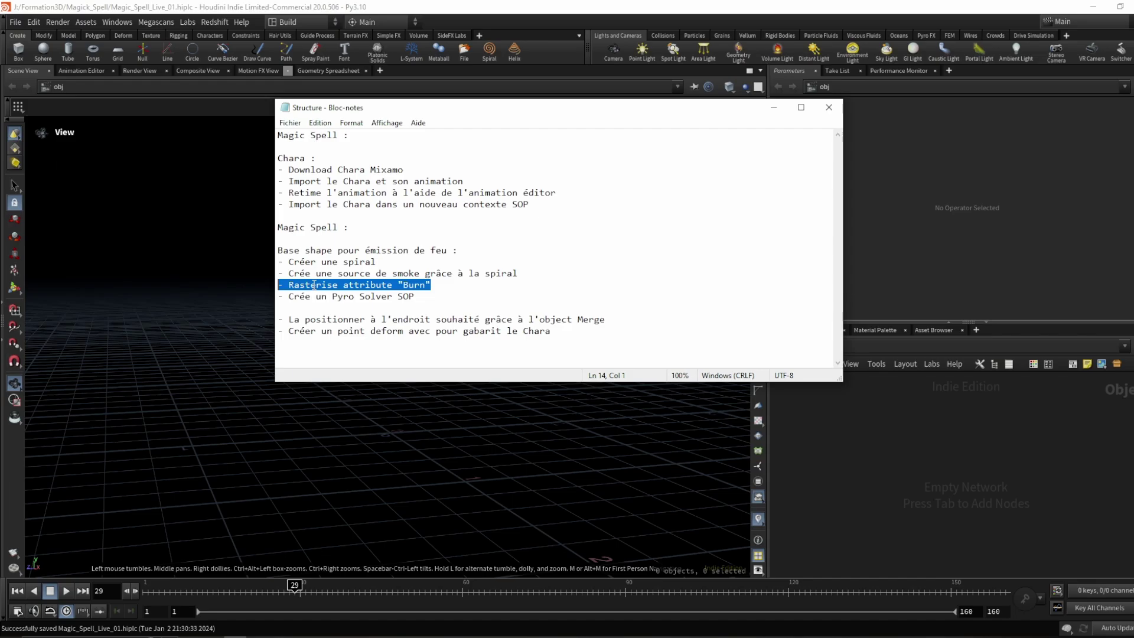
left_click(445, 285)
left_click_drag(433, 286, 285, 287)
left_click_drag(416, 296, 260, 296)
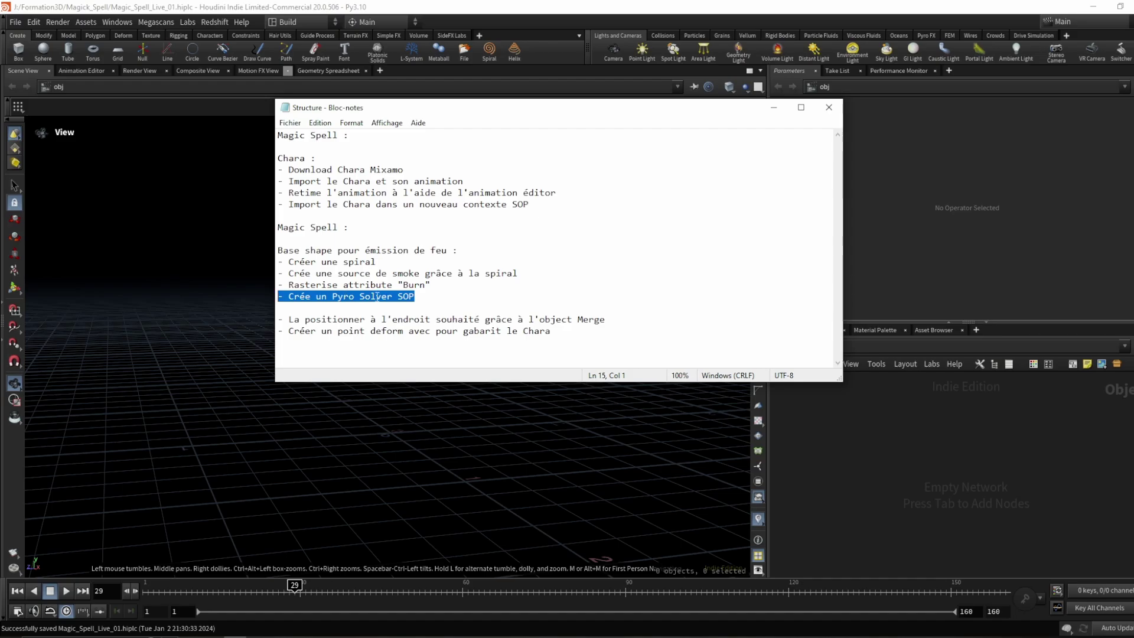
left_click_drag(621, 319, 288, 319)
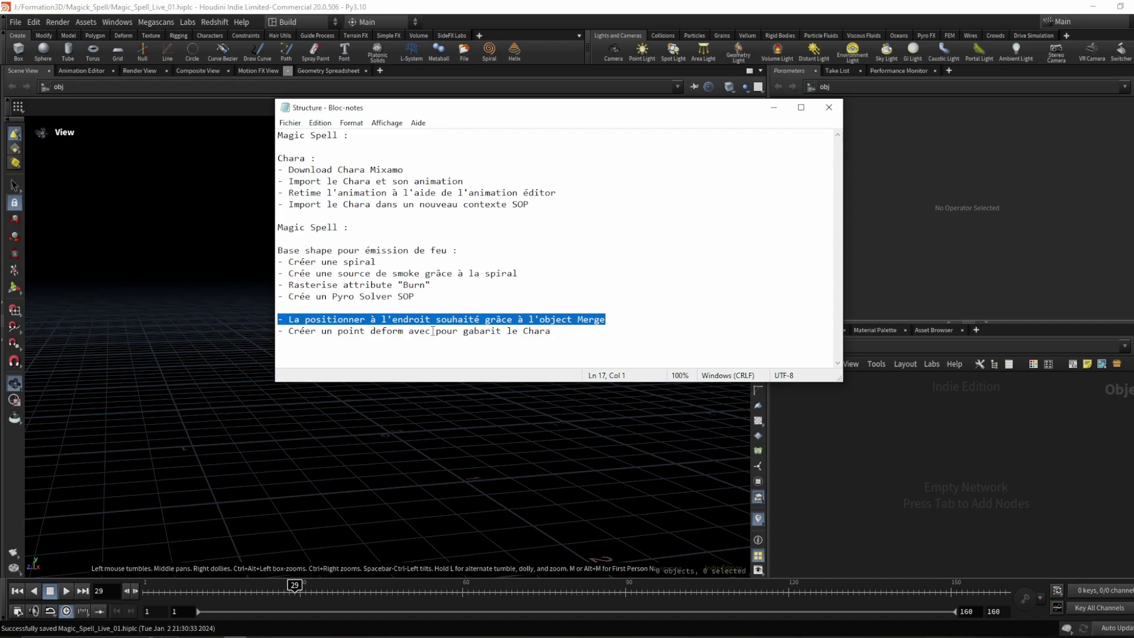
left_click_drag(551, 331, 312, 332)
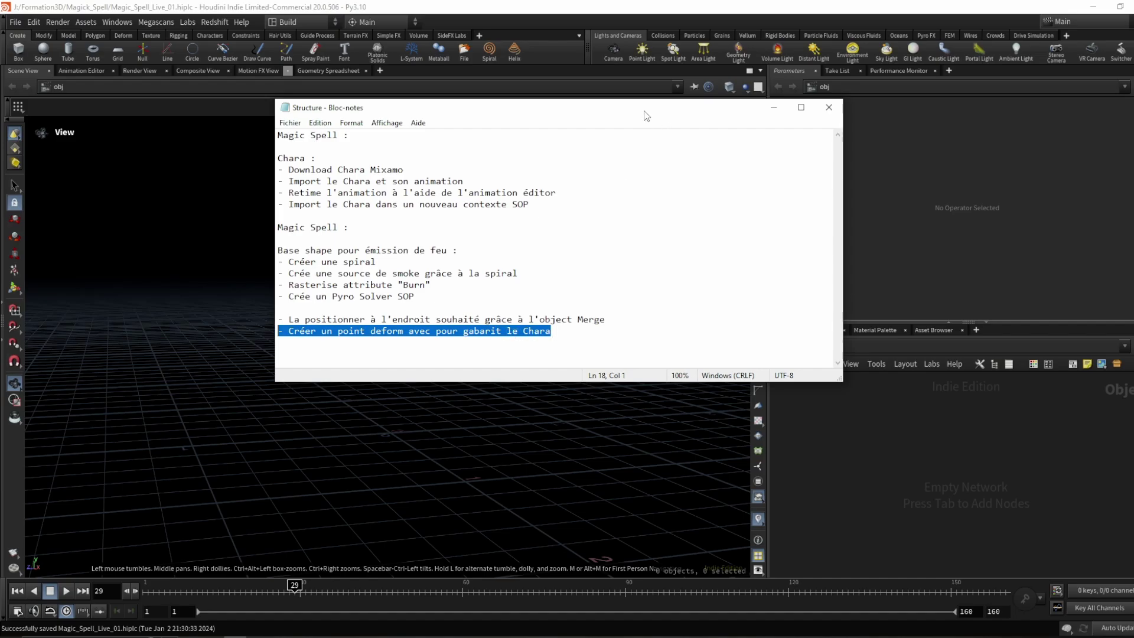
left_click_drag(645, 111, 1133, 177)
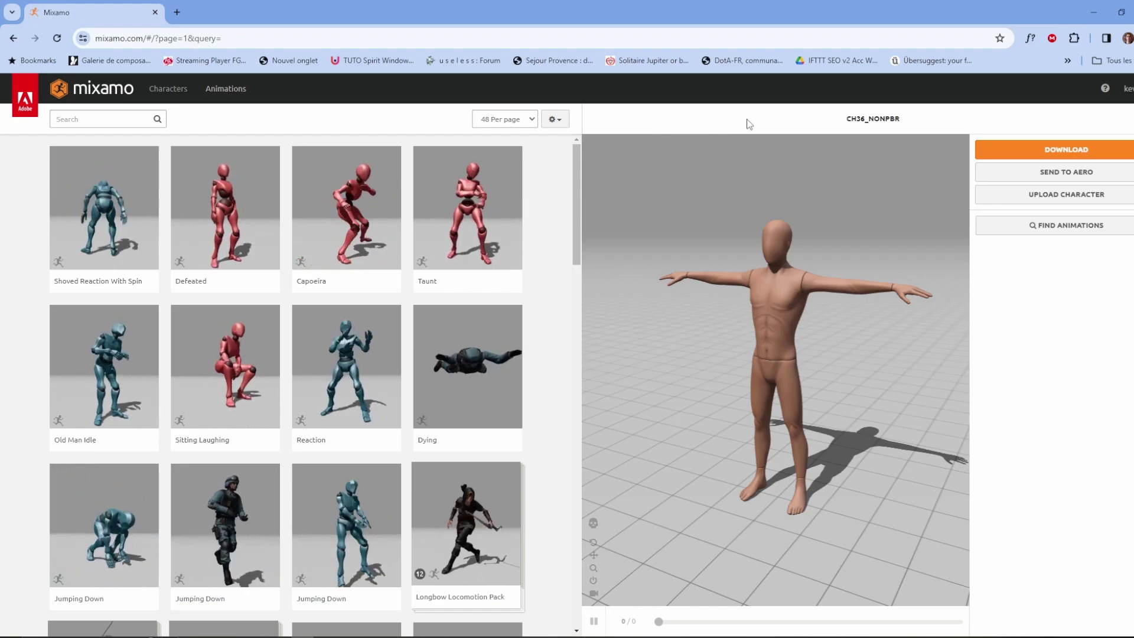
Step: Load the Mannequin from the Mixamo character library and inspect it in the preview
left_click(166, 96)
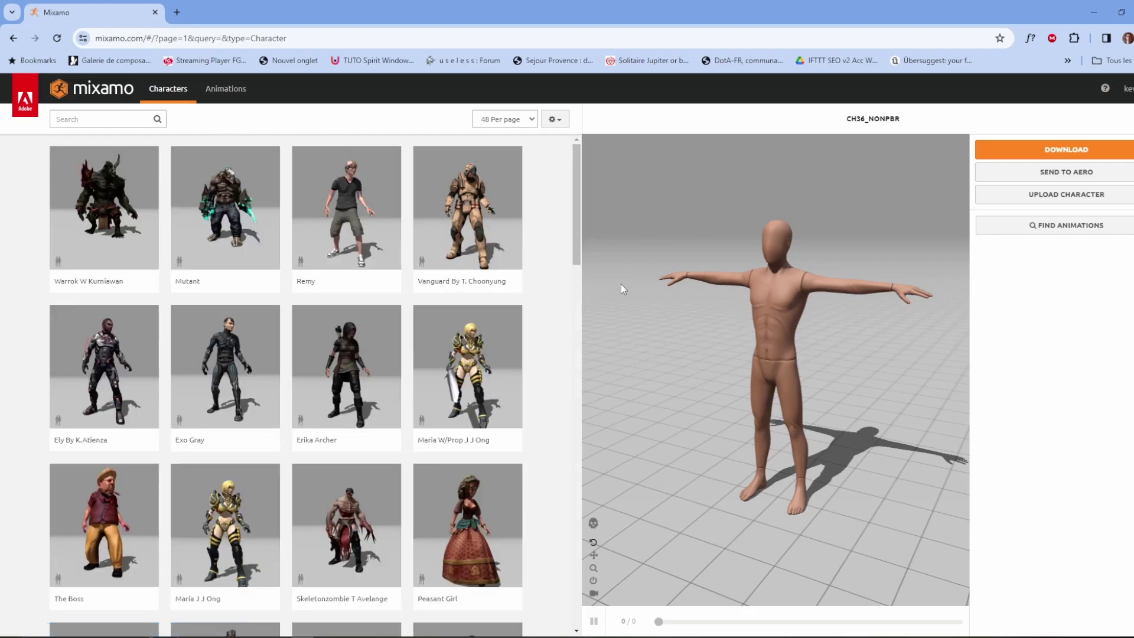
scroll(558, 260, "down", 1)
scroll(557, 255, "down", 10)
scroll(555, 246, "up", 3)
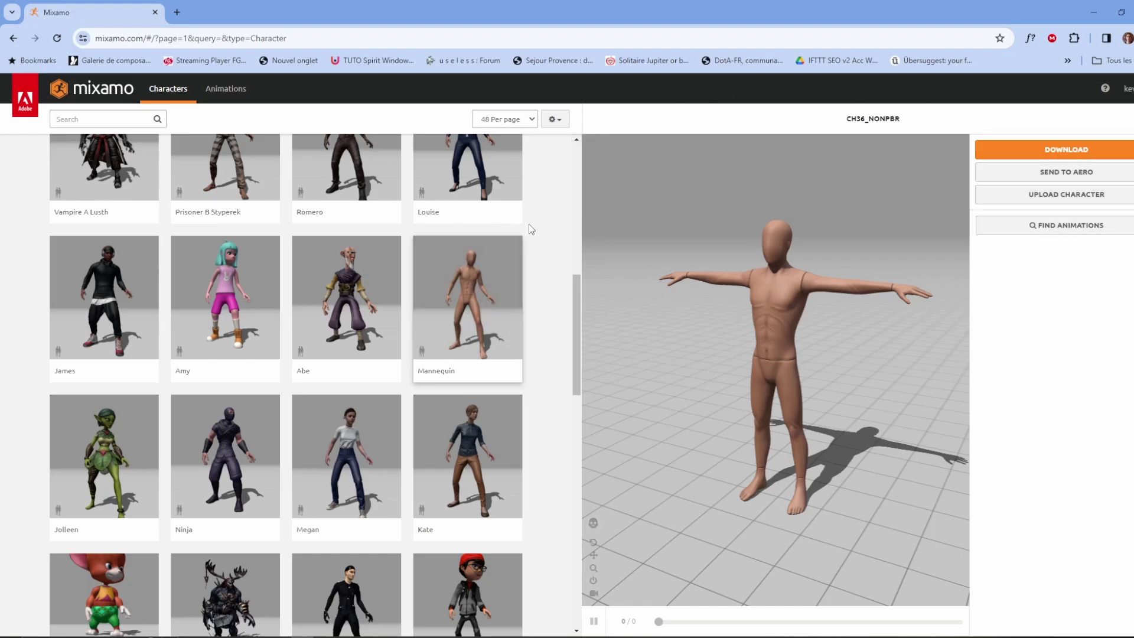
scroll(558, 238, "up", 6)
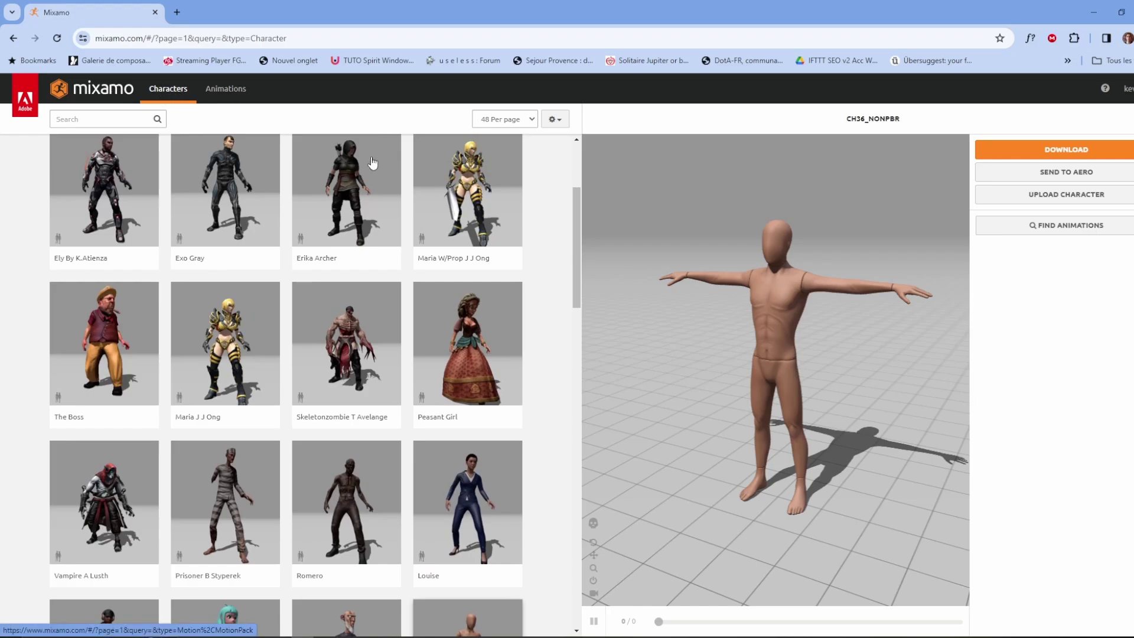
scroll(529, 286, "down", 6)
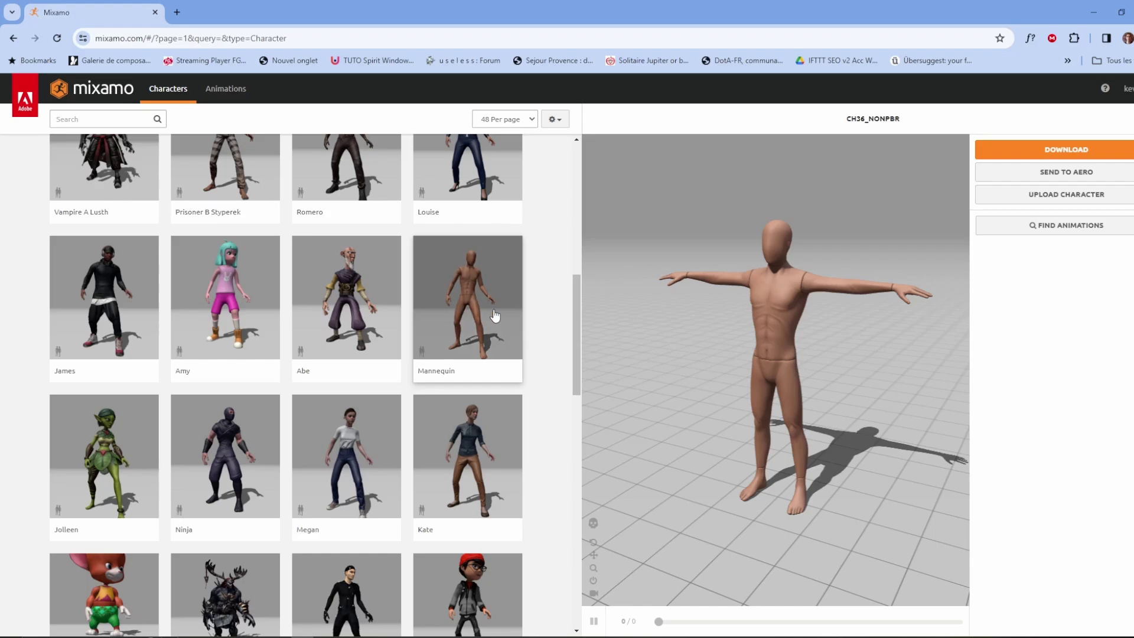
left_click(479, 300)
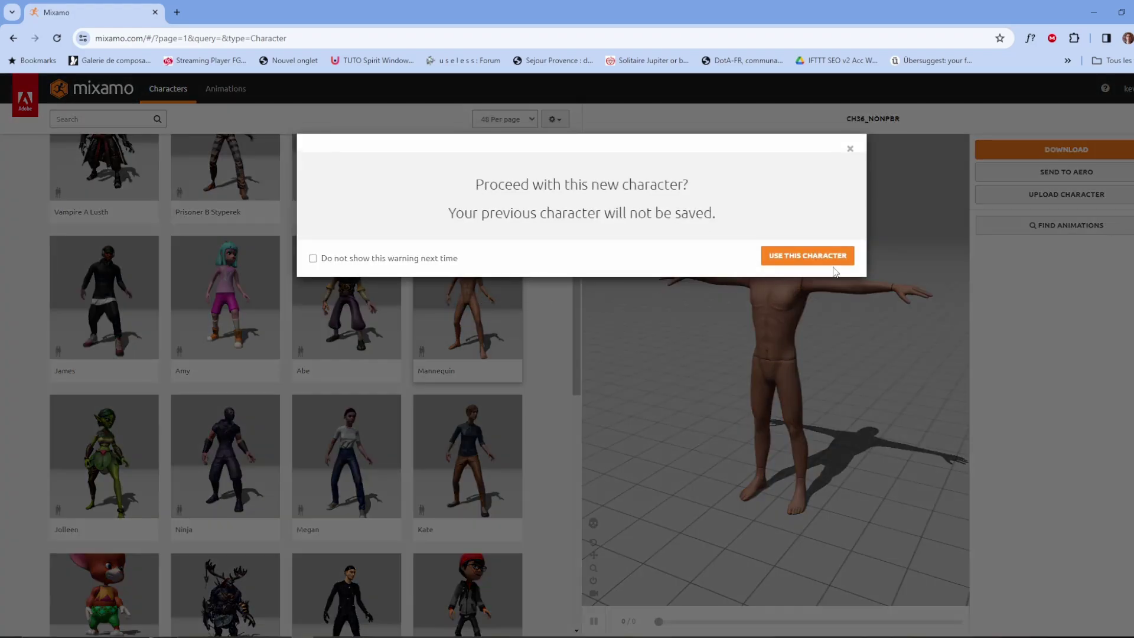
left_click(816, 258)
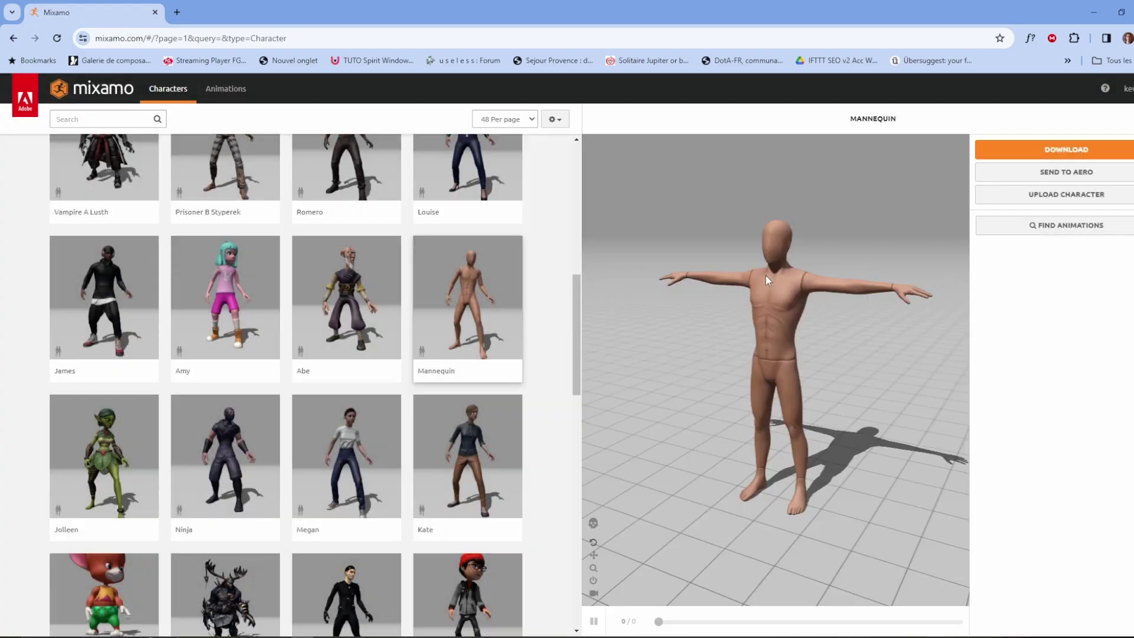
left_click_drag(711, 314, 793, 273)
scroll(808, 172, "down", 3)
scroll(808, 171, "up", 3)
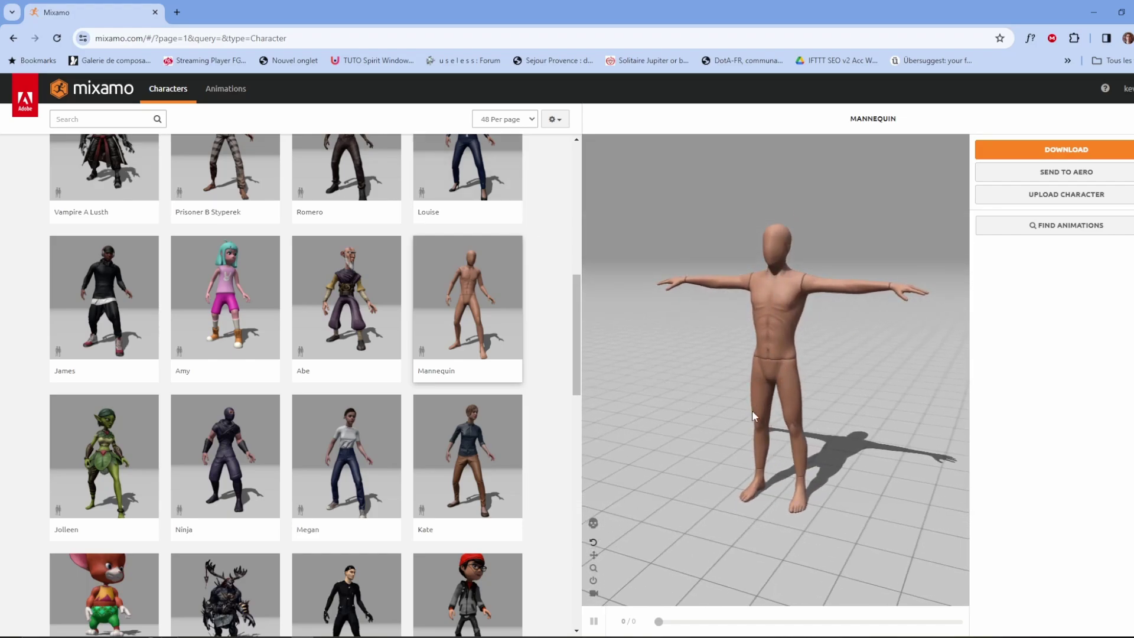
mouse_move(776, 315)
left_mouse_down()
mouse_move(797, 285)
mouse_move(761, 301)
left_mouse_up()
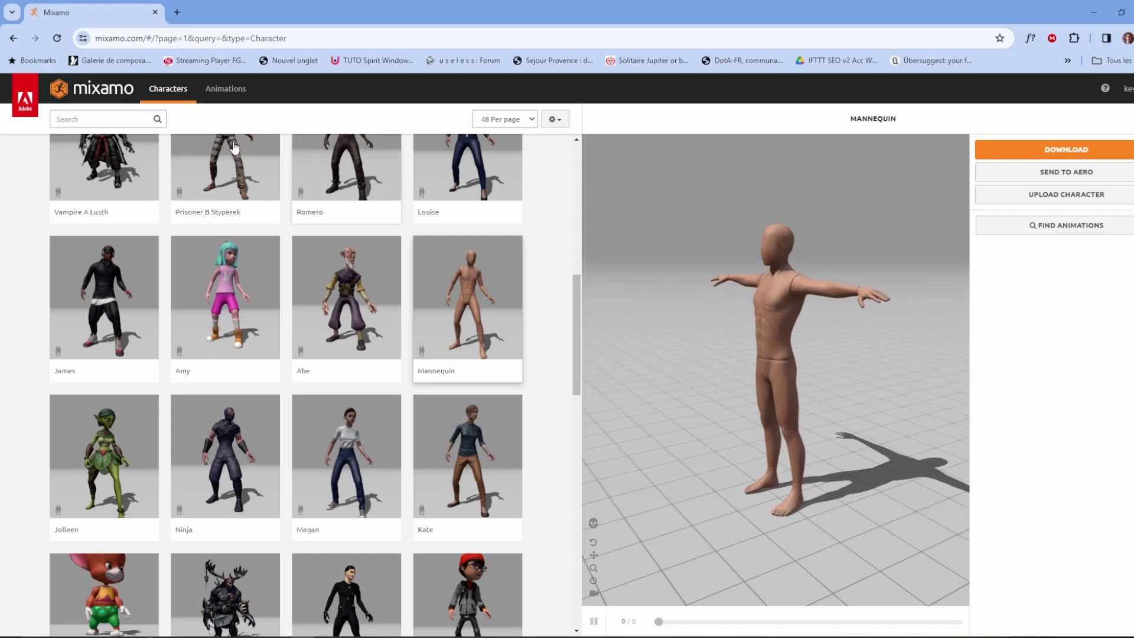
Step: Search the animation library for "magic" and apply Standing 1H Magic Attack 01 to the mannequin
left_click(216, 96)
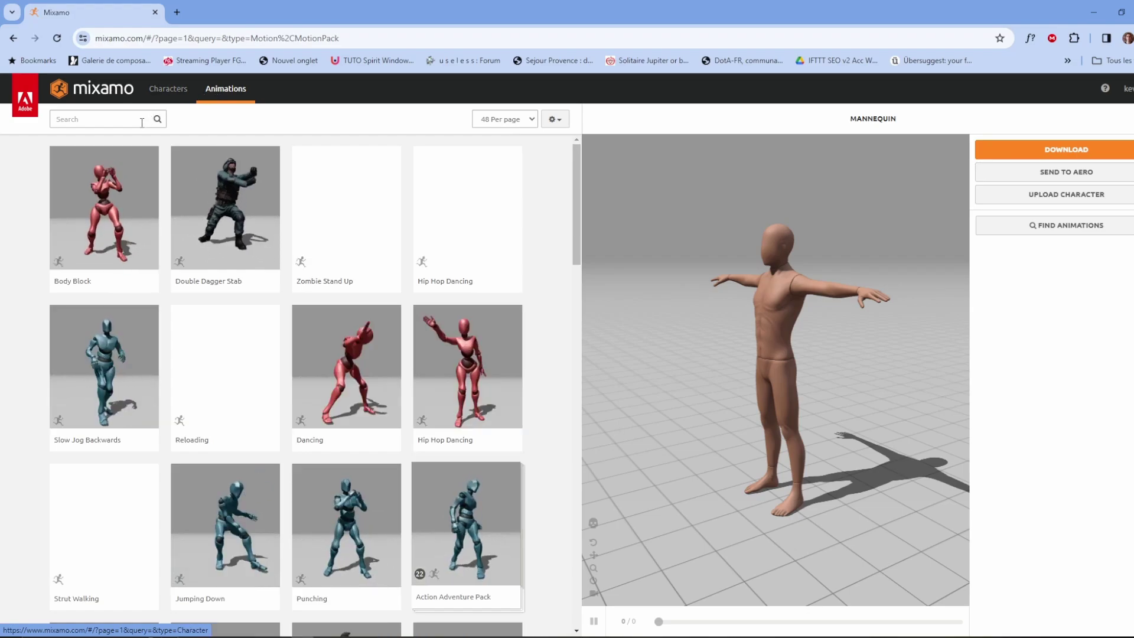
left_click(142, 122)
type("ma")
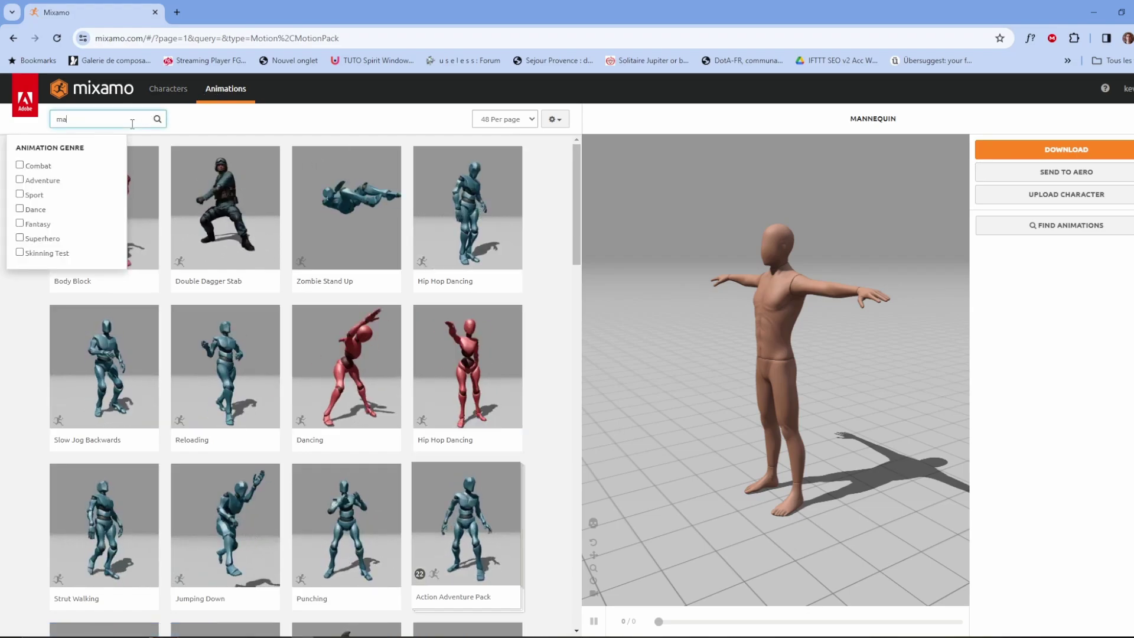
type("gic")
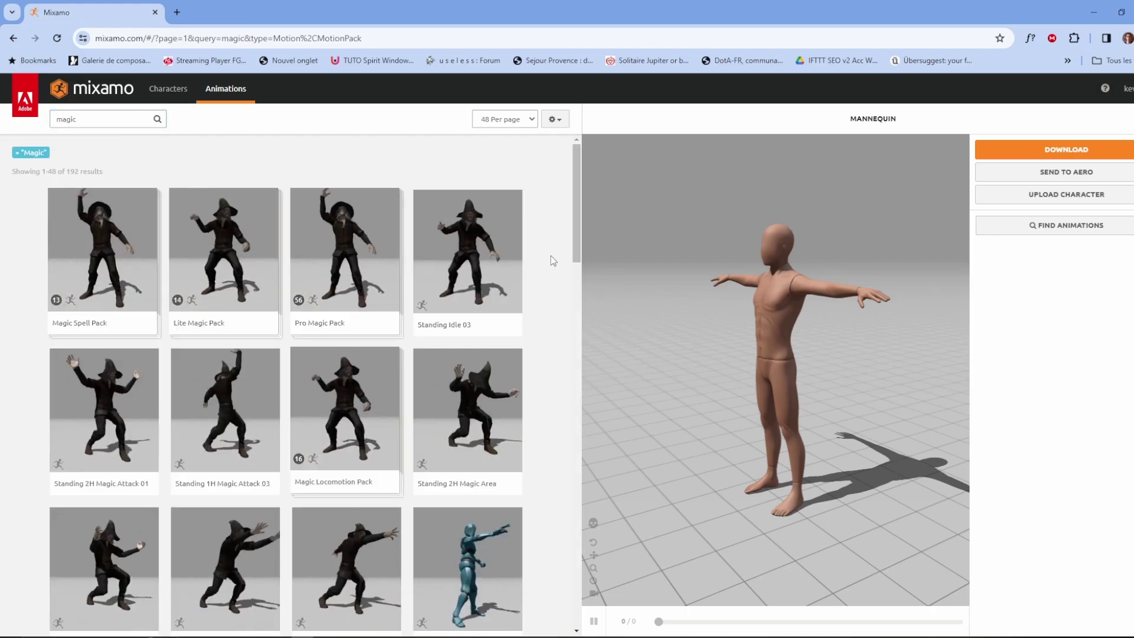
scroll(551, 255, "down", 1)
scroll(554, 253, "down", 1)
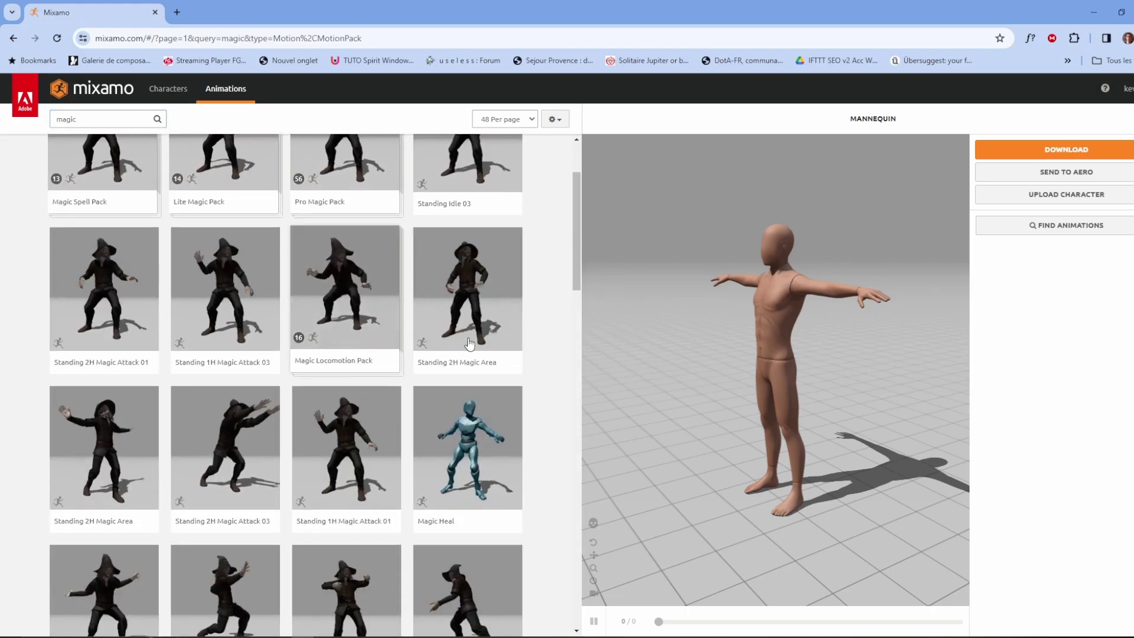
left_click(355, 421)
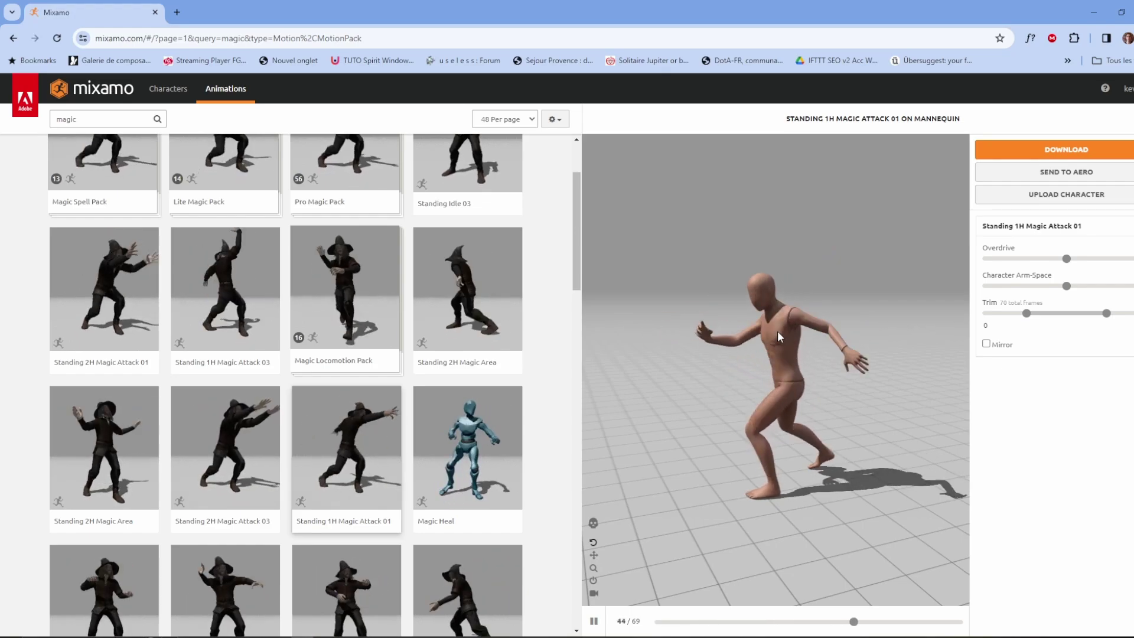
Step: Check the attack animation from several angles and download the character as FBX Binary with skin
left_click_drag(868, 327, 760, 412)
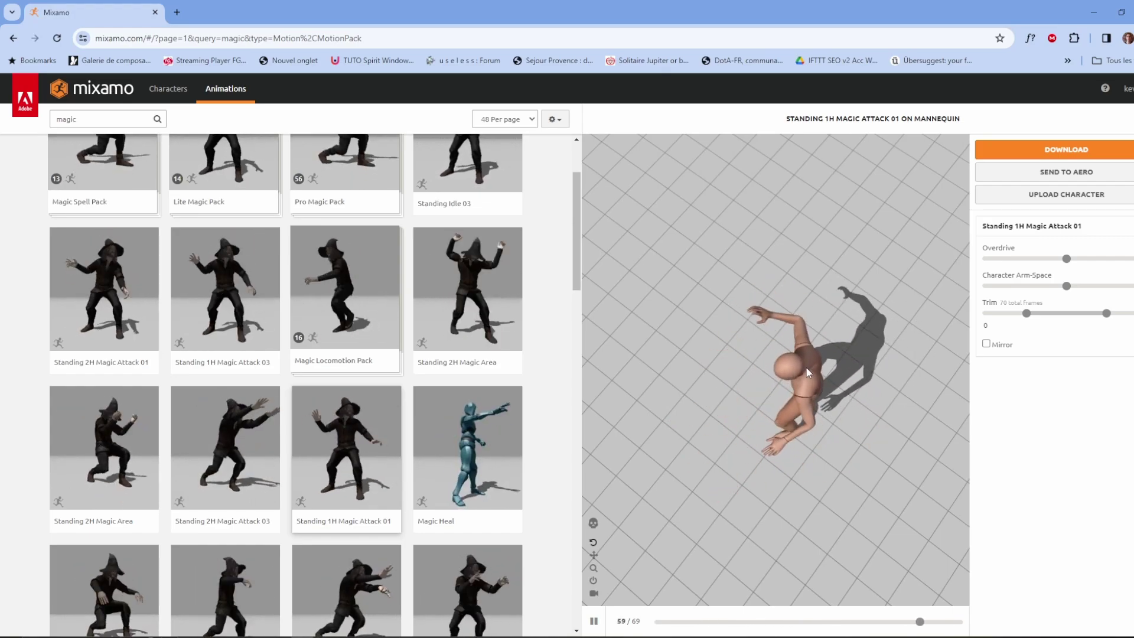
left_click_drag(700, 466, 810, 315)
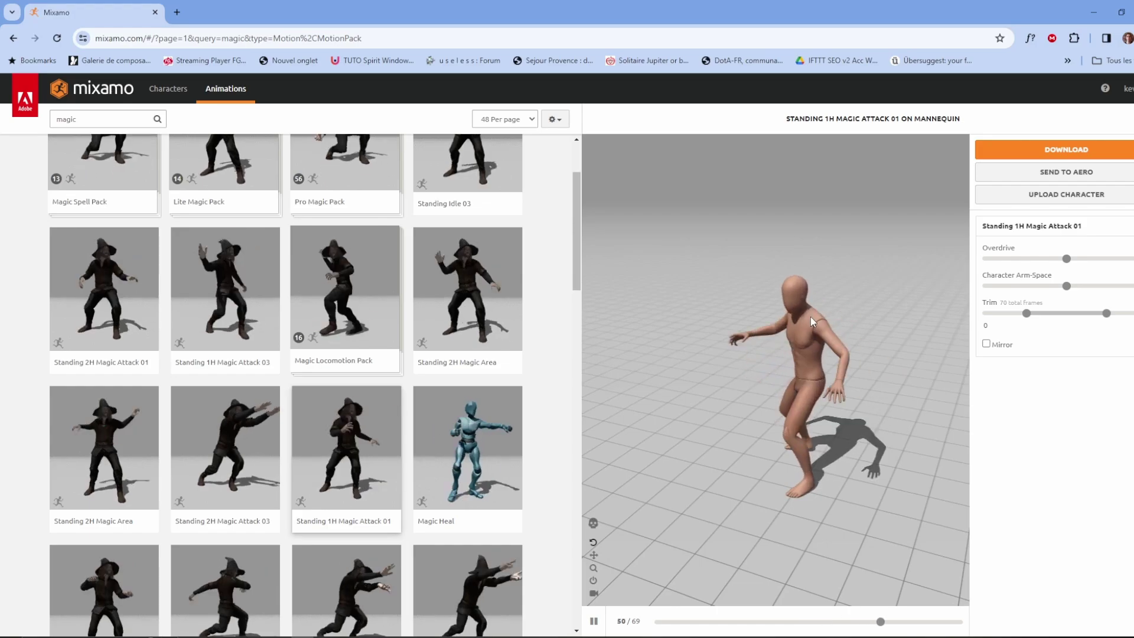
left_click(1020, 151)
left_click(666, 200)
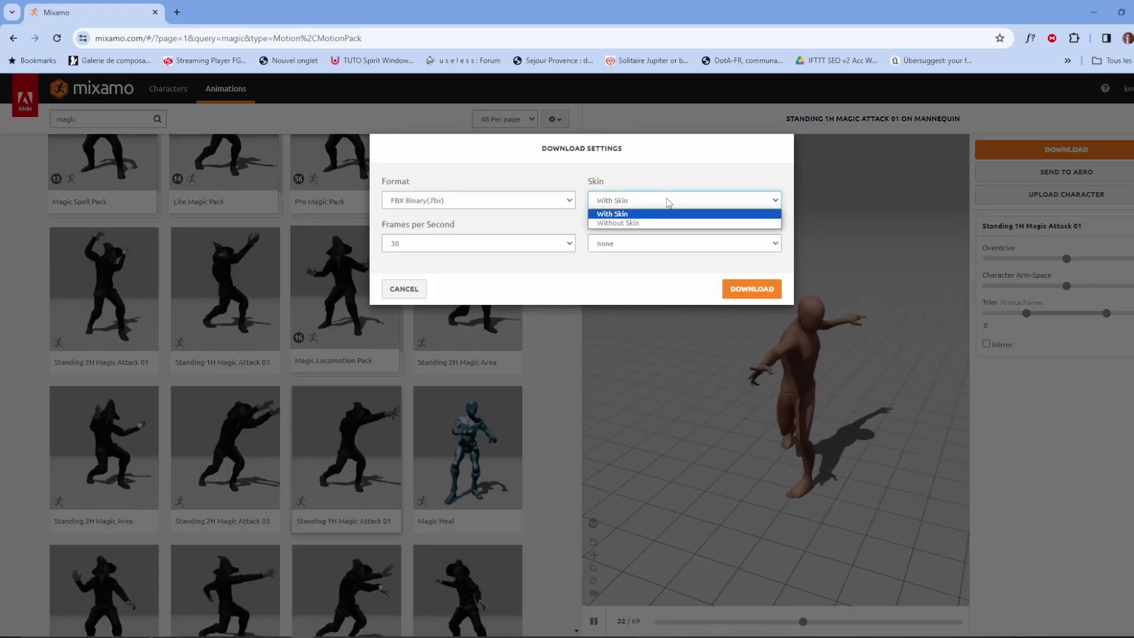
left_click(674, 200)
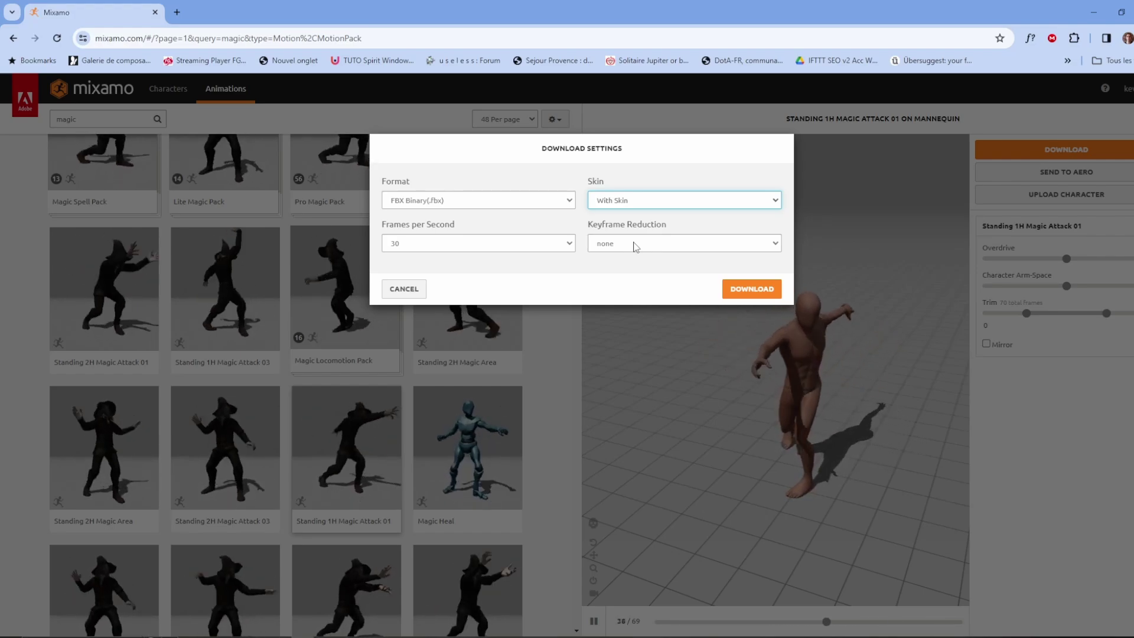
left_click(656, 201)
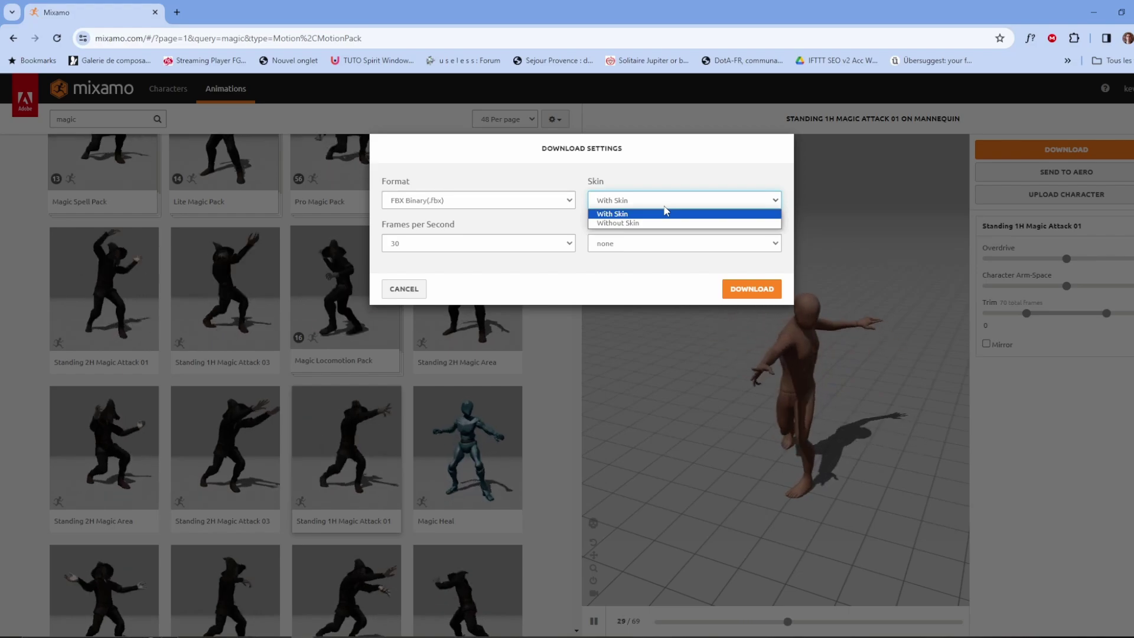
left_click(665, 214)
left_click(752, 289)
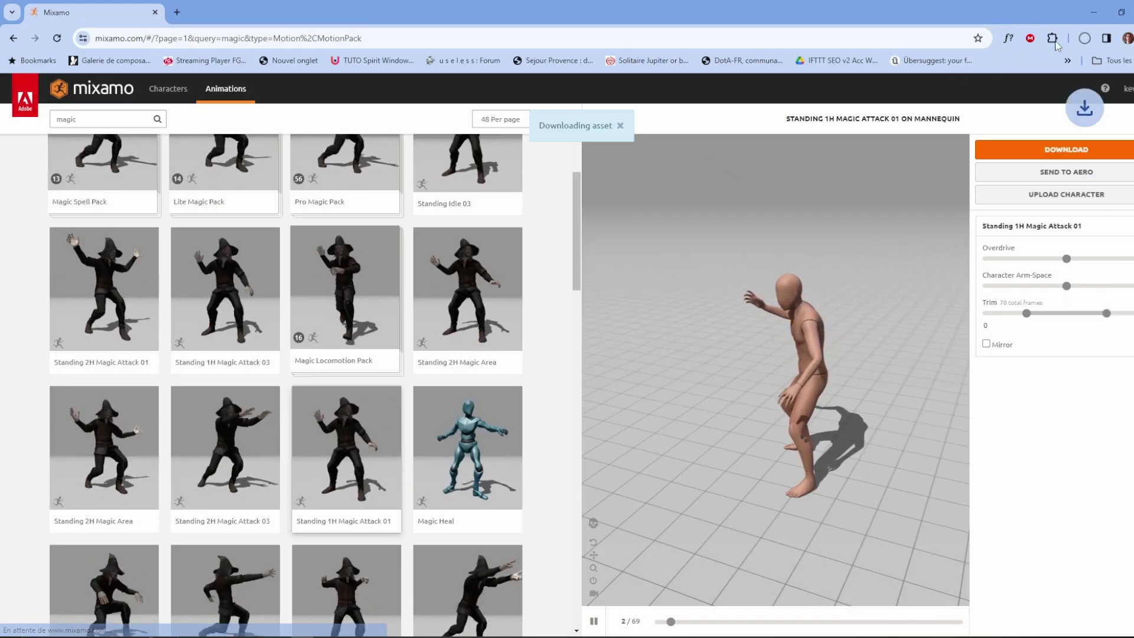
left_click(1087, 39)
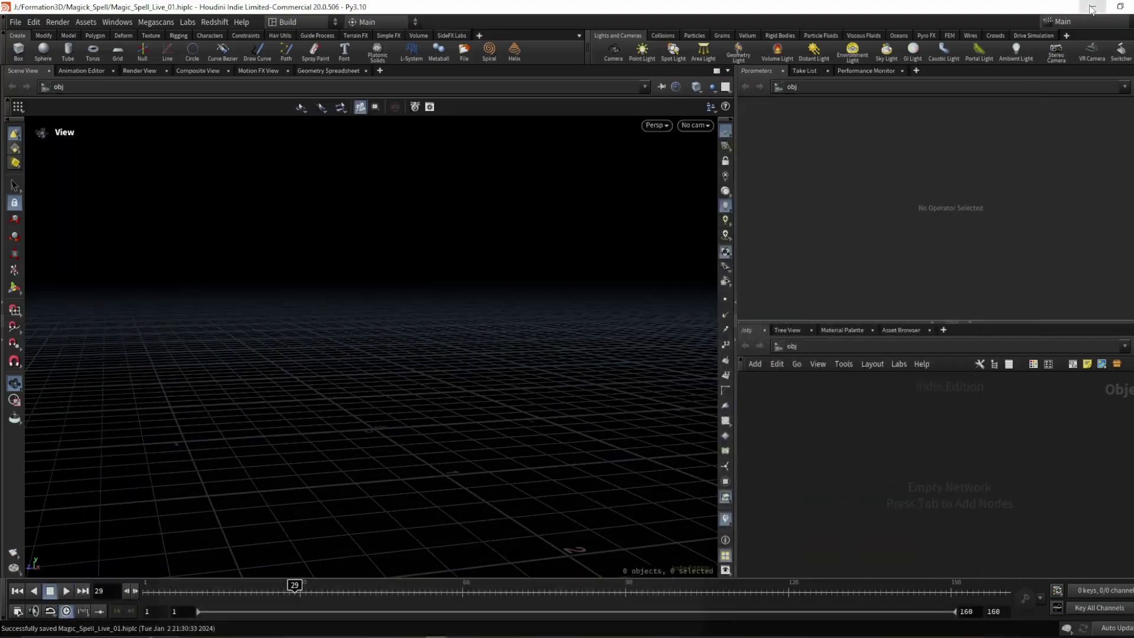
Step: Switch to Houdini and add a File node to the empty object network
left_click(1094, 12)
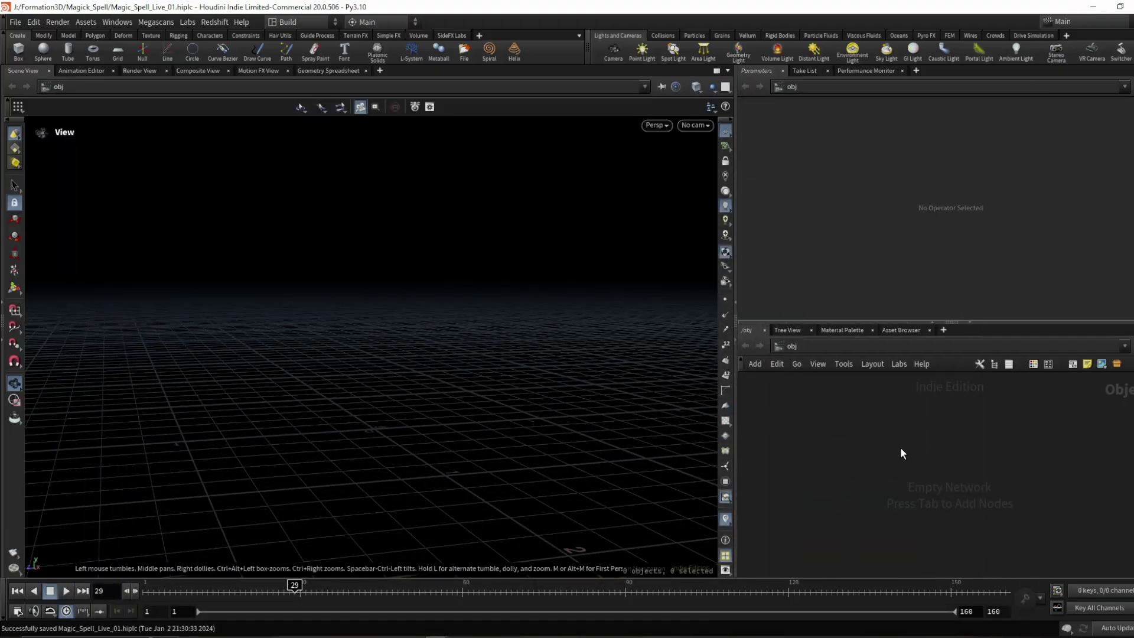
key("Tab")
type("fei")
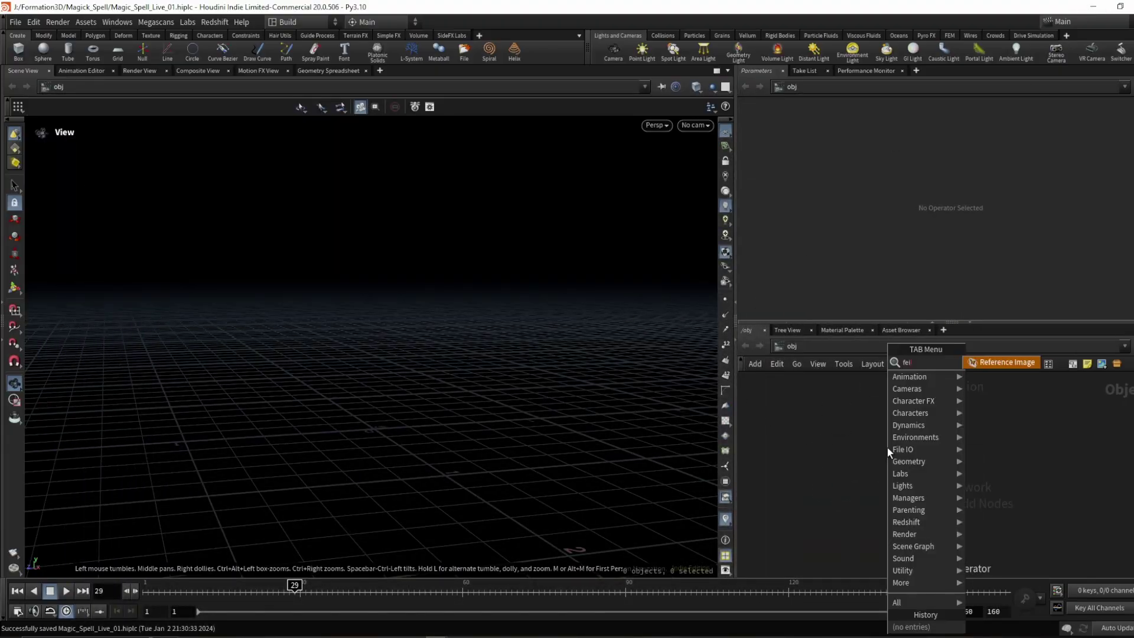
key("BackSpace")
key("BackSpace")
key("BackSpace")
type("fi")
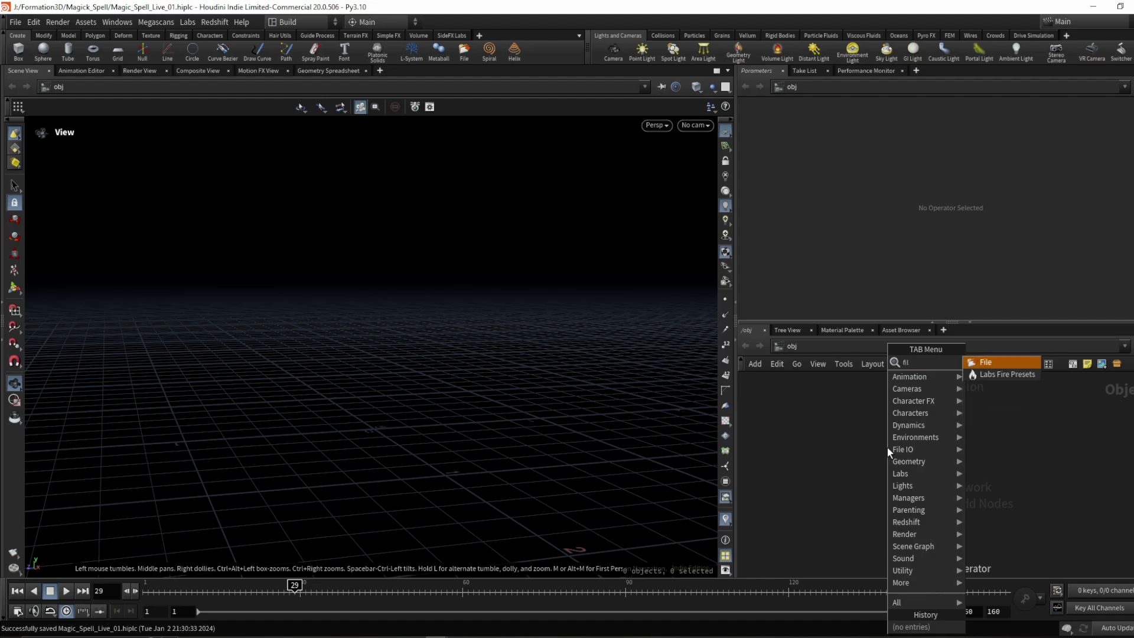
key("Return")
left_click(887, 447)
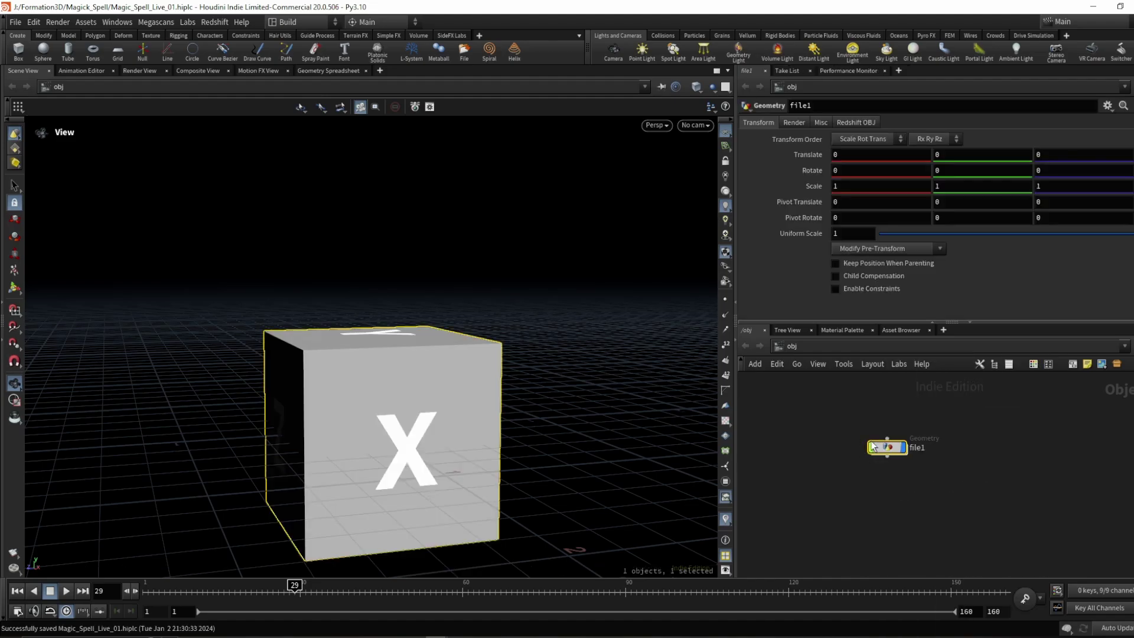
left_click(15, 22)
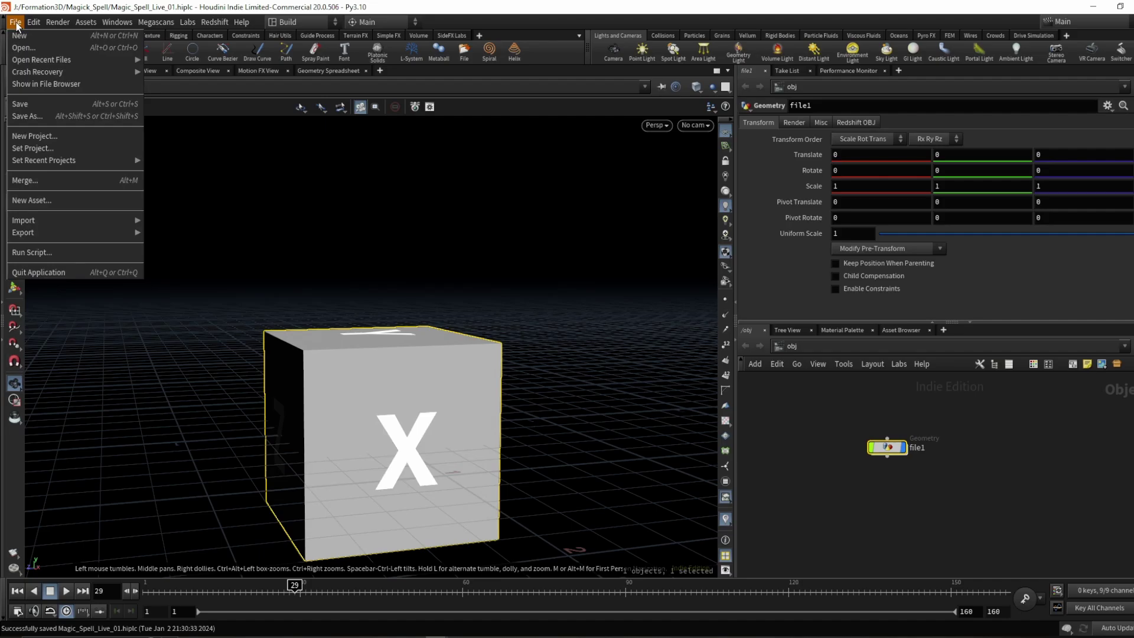
mouse_move(93, 220)
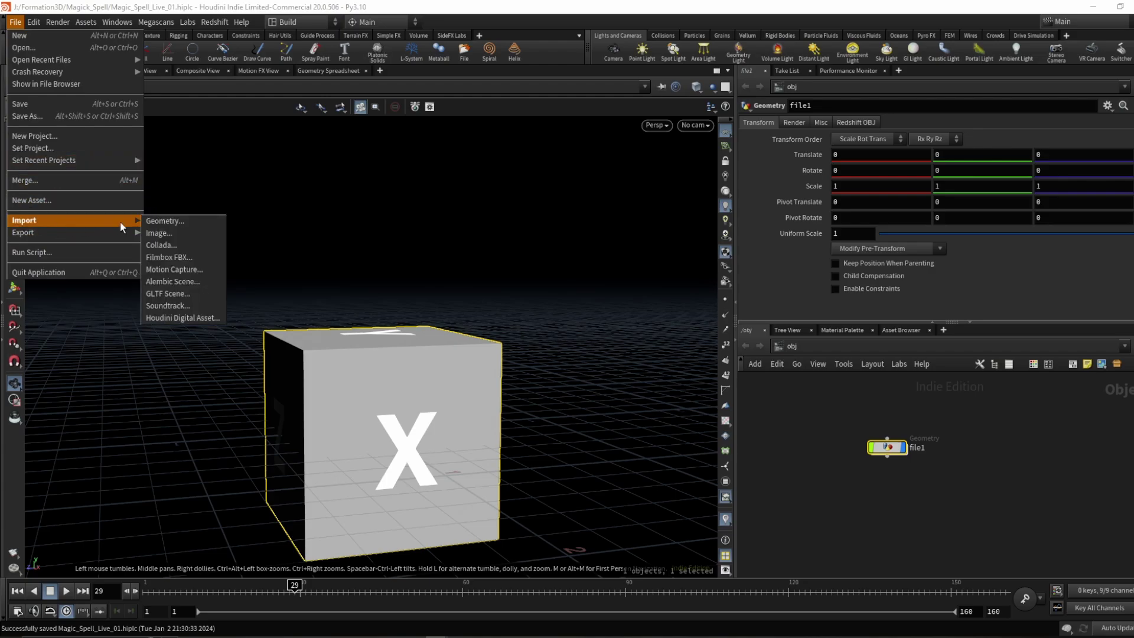
left_click(168, 257)
left_click(279, 35)
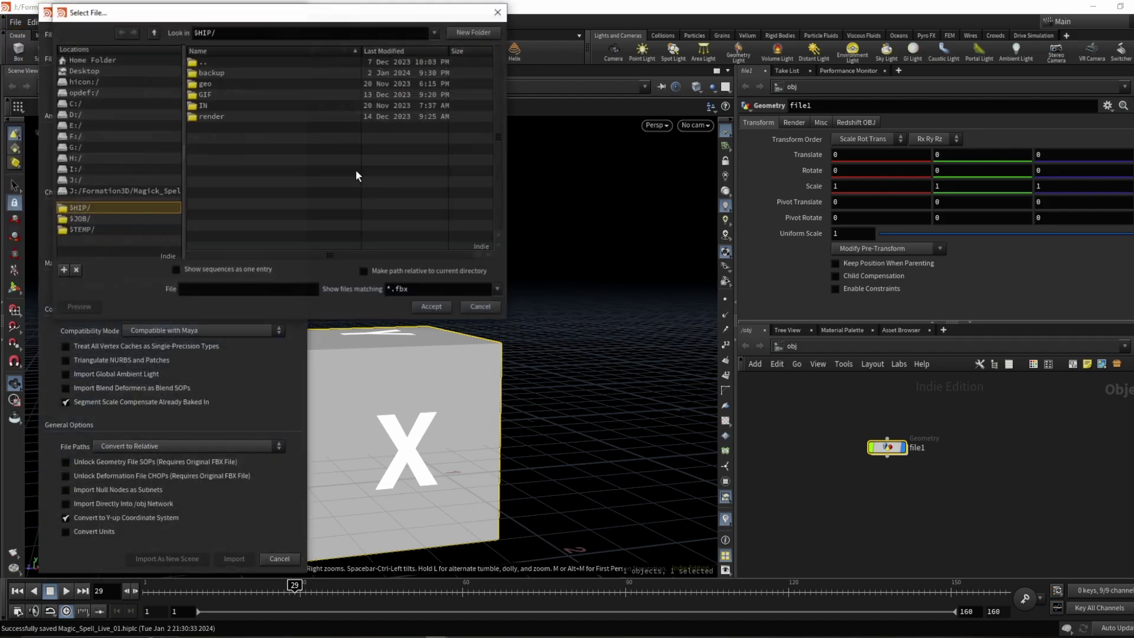
double_click(217, 105)
left_click(274, 84)
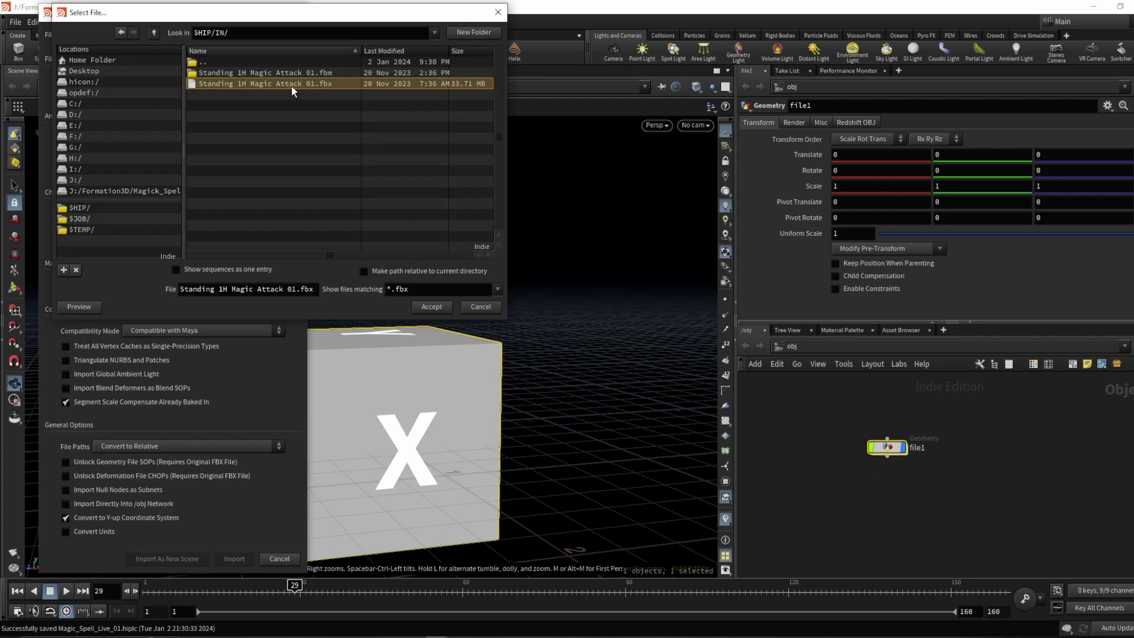
double_click(292, 84)
left_click_drag(142, 15, 548, 34)
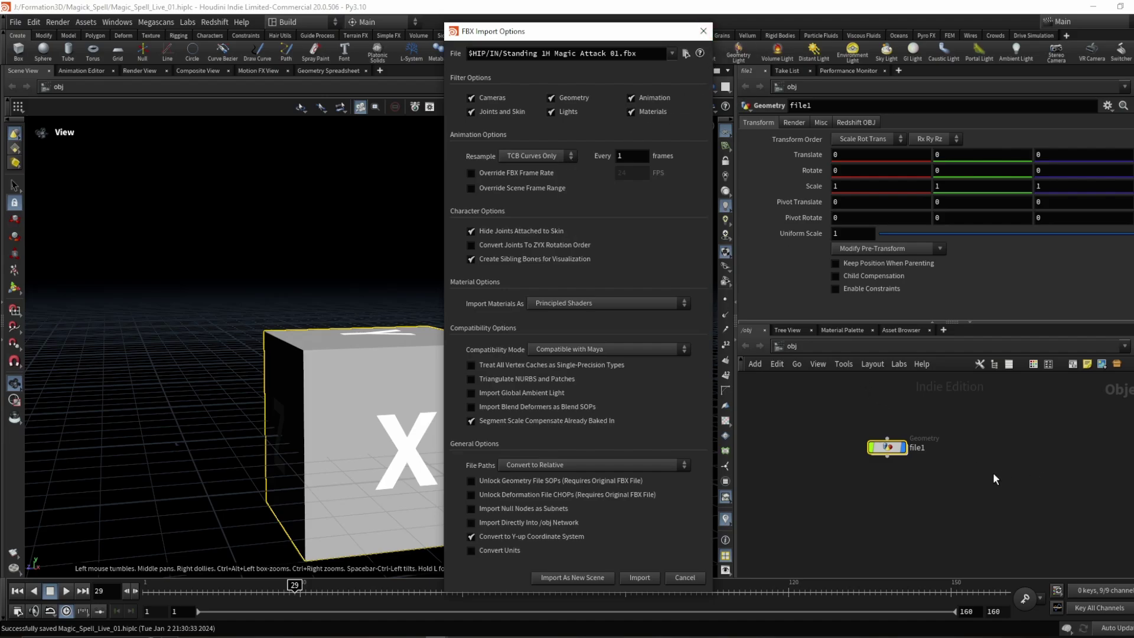
left_click(692, 579)
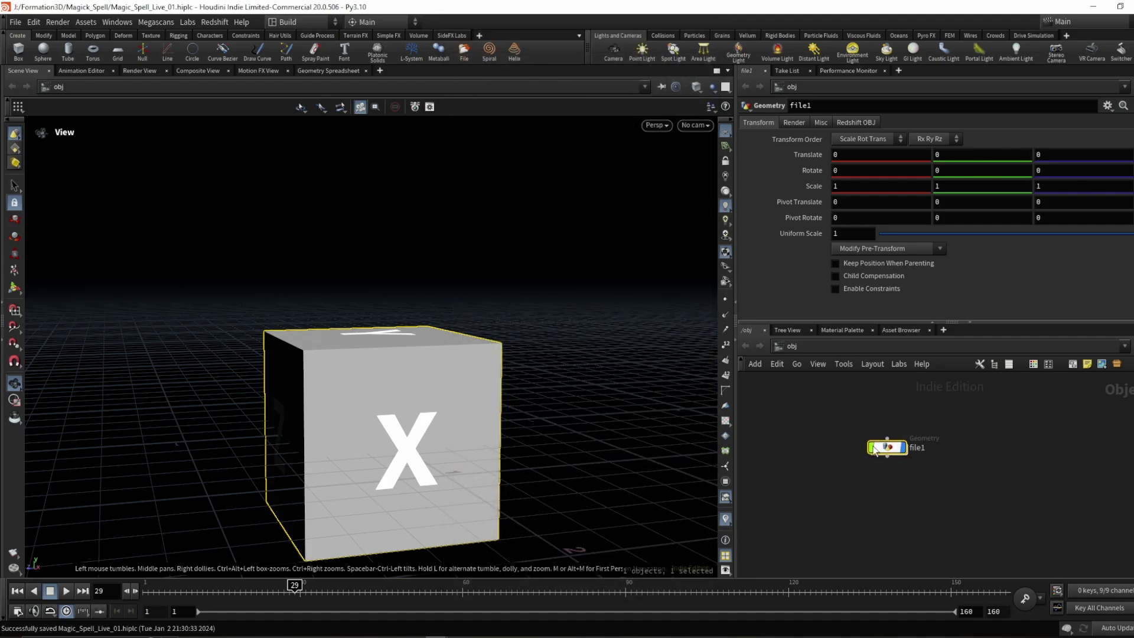
Step: Delete the default File node inside the file1 object and return to the object level
left_click_drag(887, 447, 841, 465)
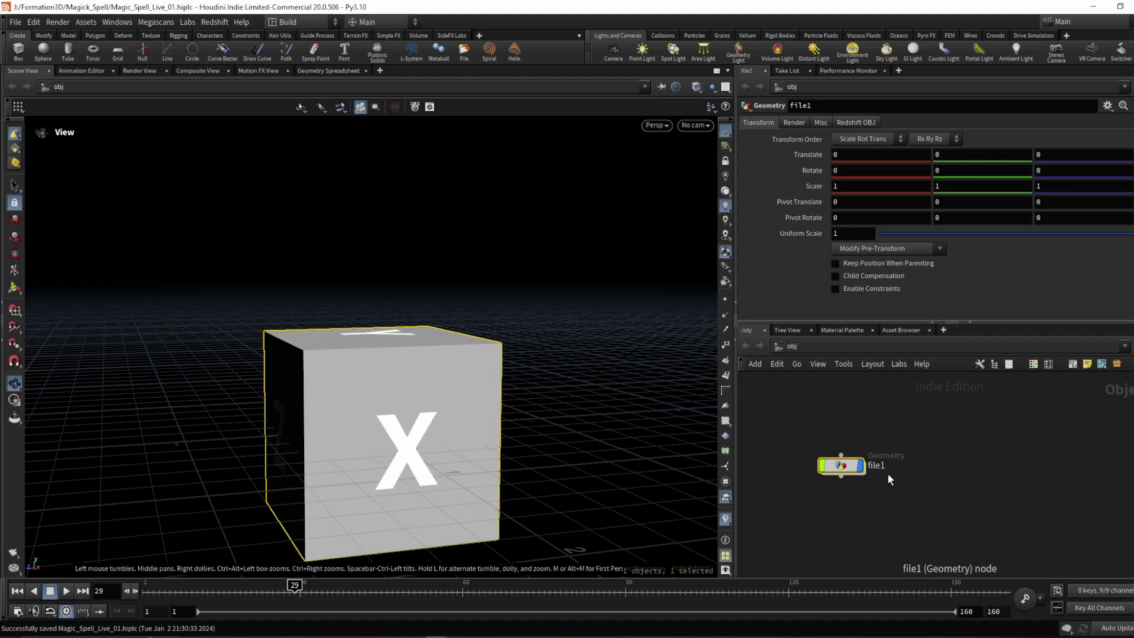
double_click(838, 466)
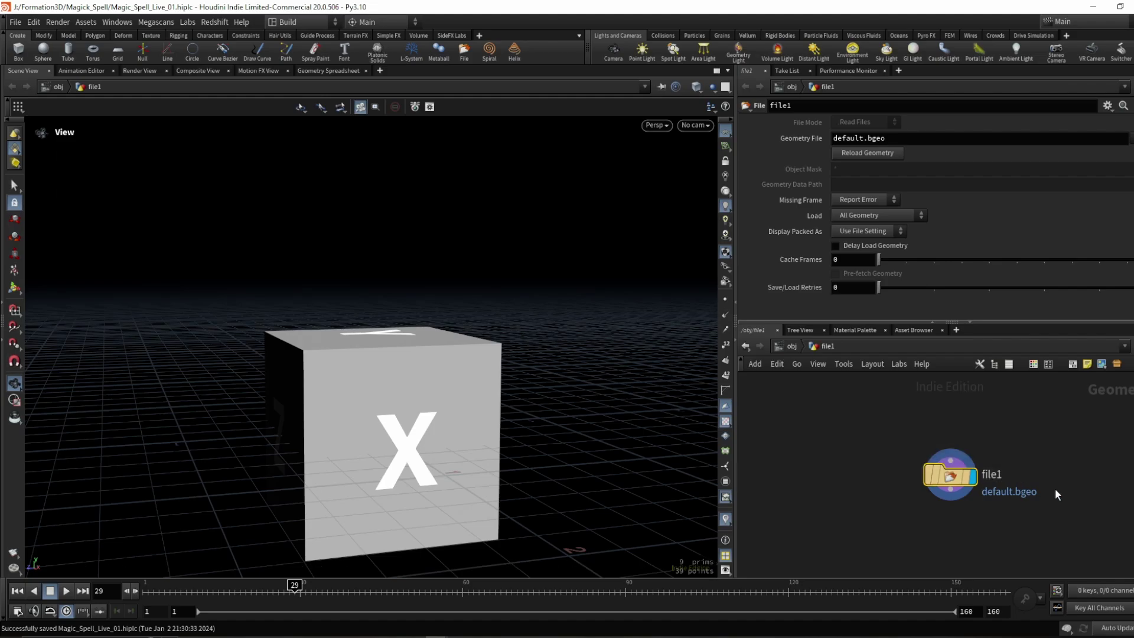
middle_click_drag(903, 429, 853, 431)
scroll(846, 432, "down", 1)
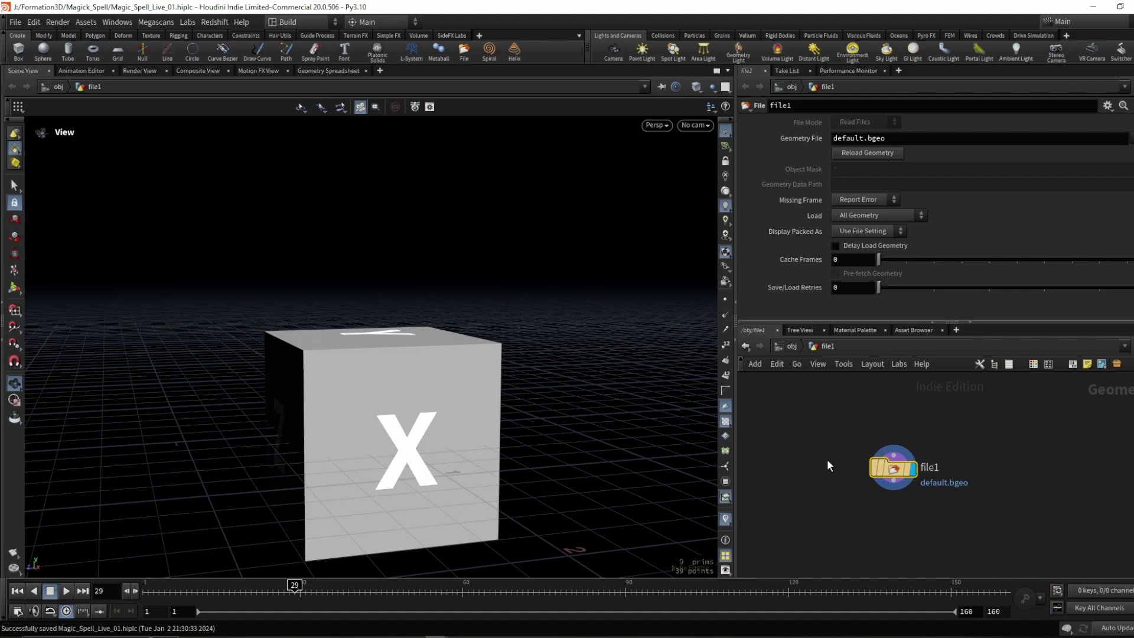
key("Delete")
key("u")
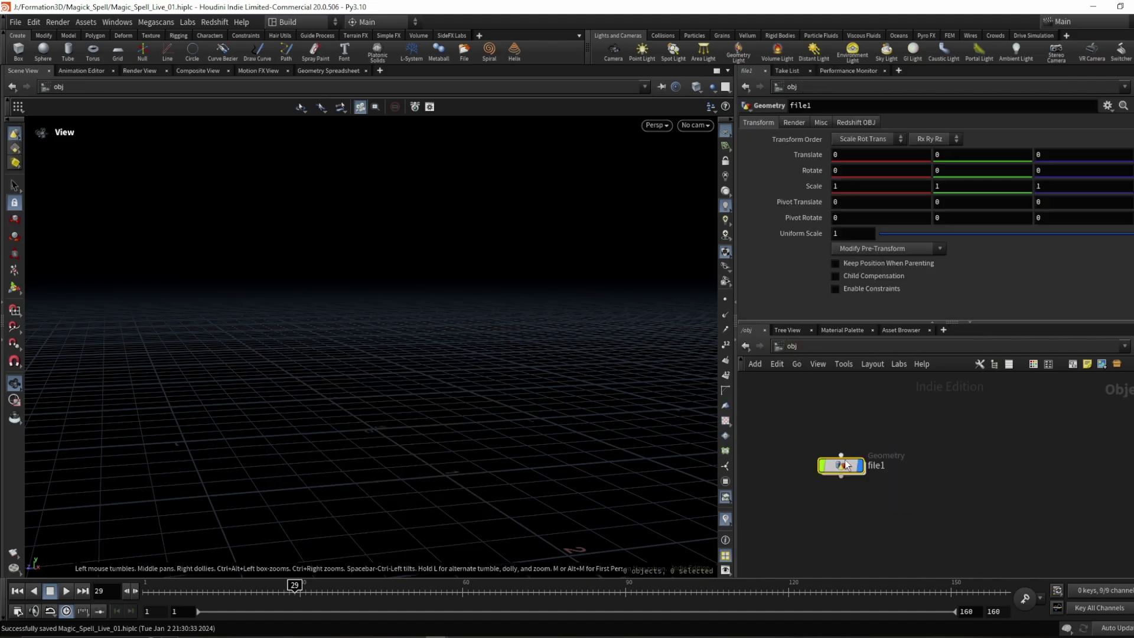
Step: Rename the emptied geometry object as CHARA
double_click(875, 467)
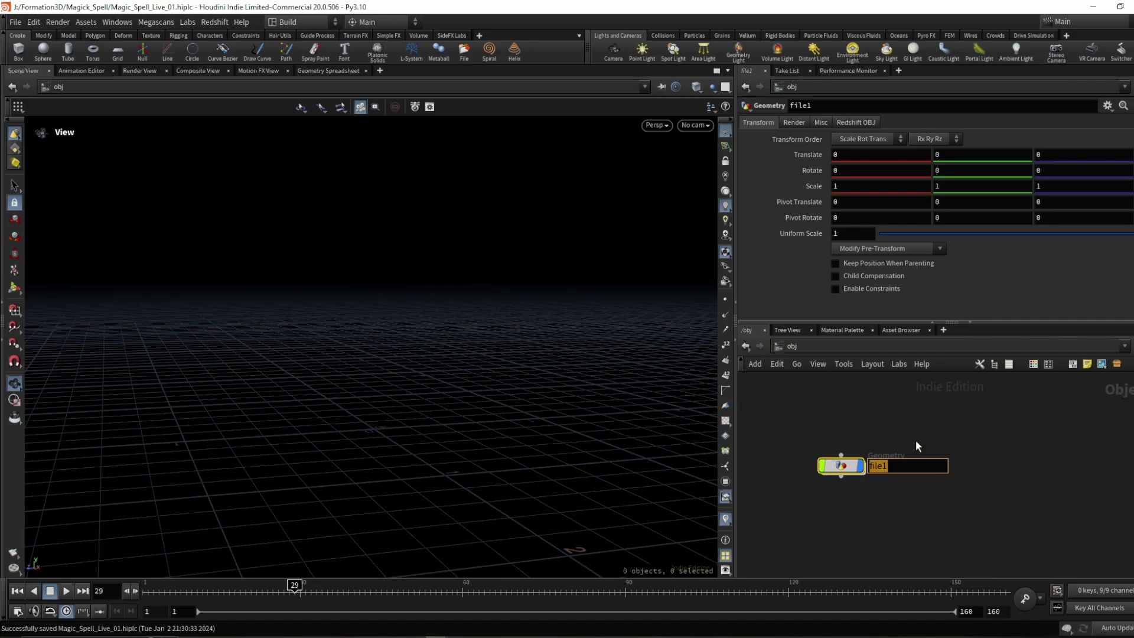
type("CHARA")
key("Return")
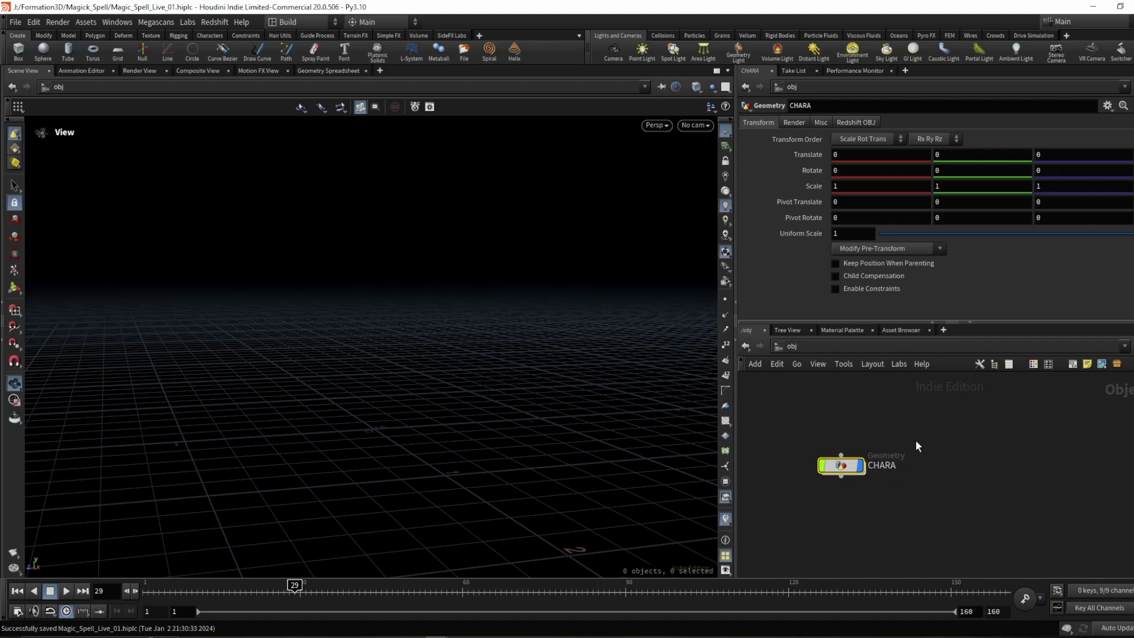
Step: Inside CHARA, add an FBX Character Import node and load $HIP/IN/Standing 1H Magic Attack 01.fbx as its FBX file
double_click(836, 467)
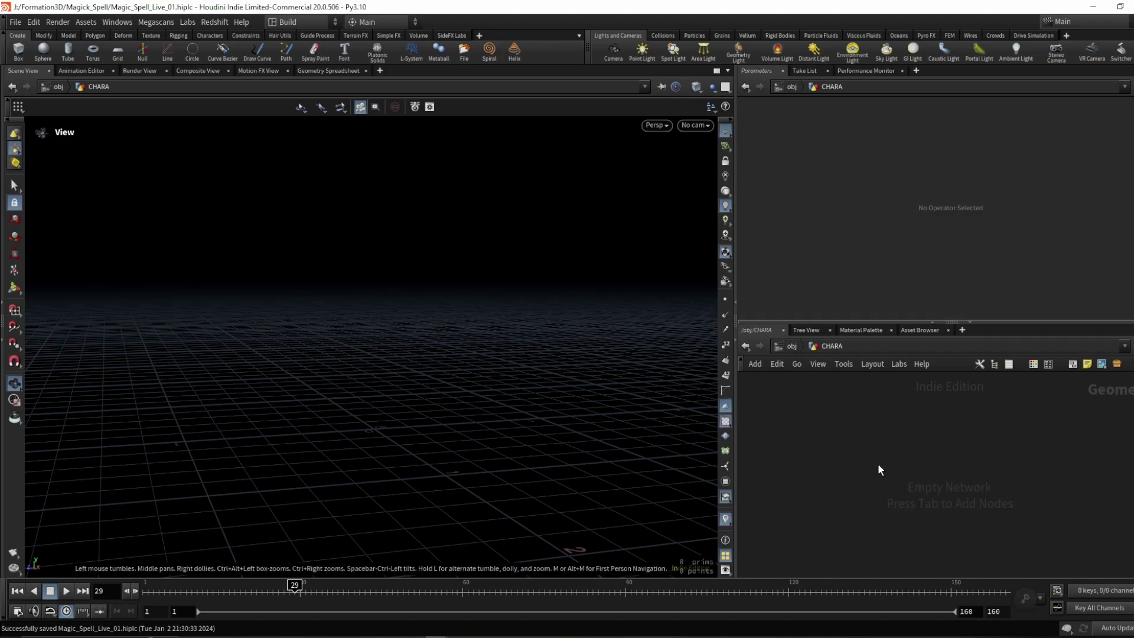
key("Tab")
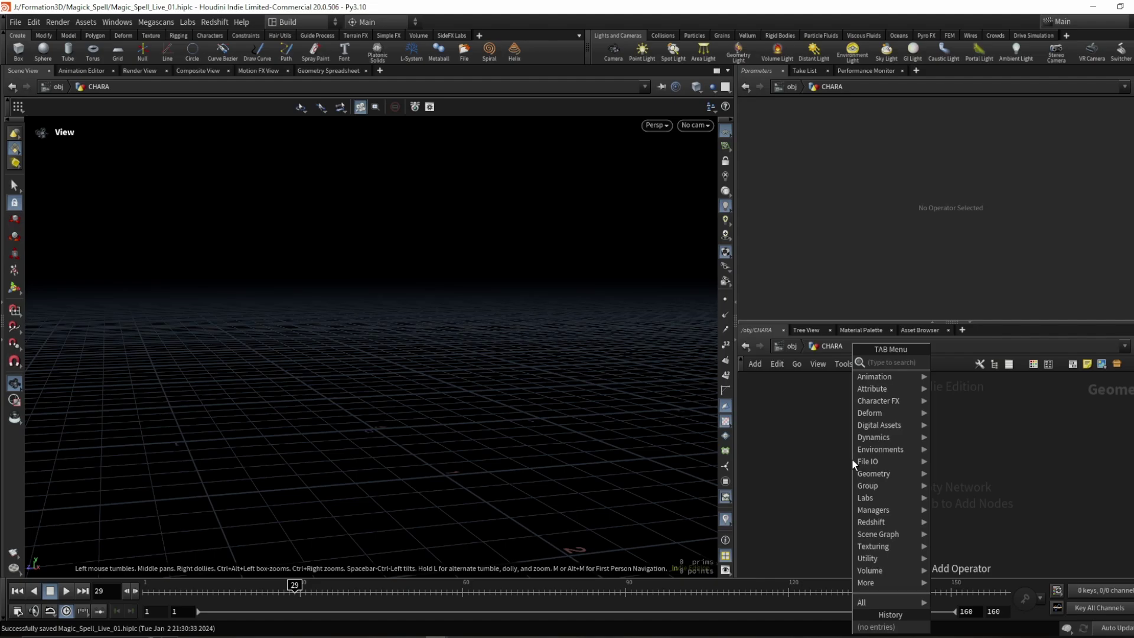
type("fbxc")
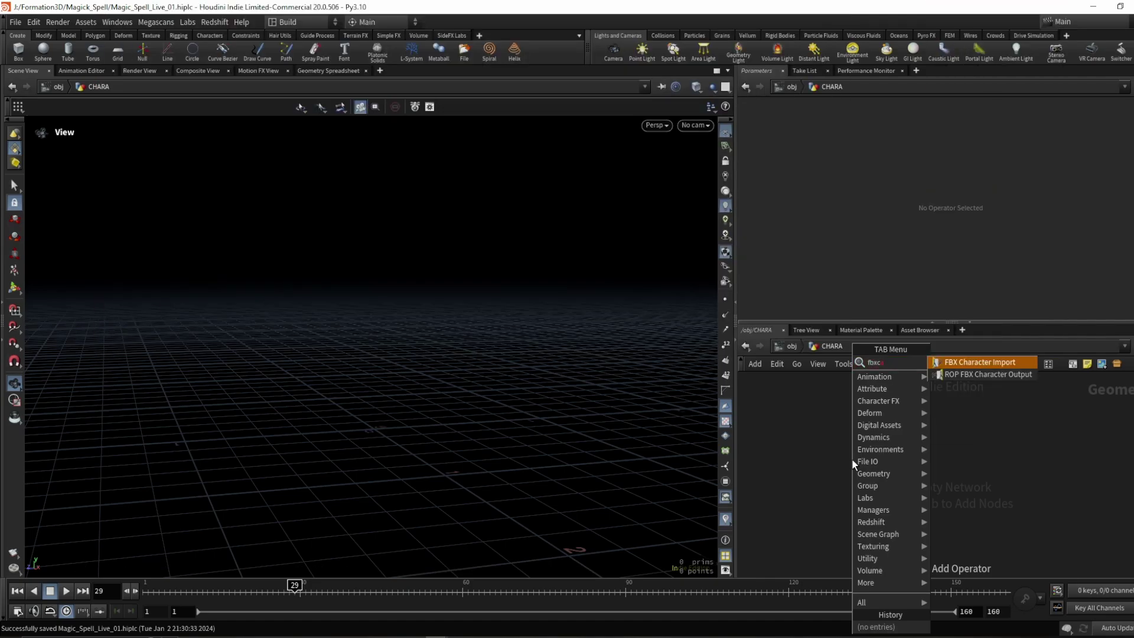
key("Return")
left_click(852, 461)
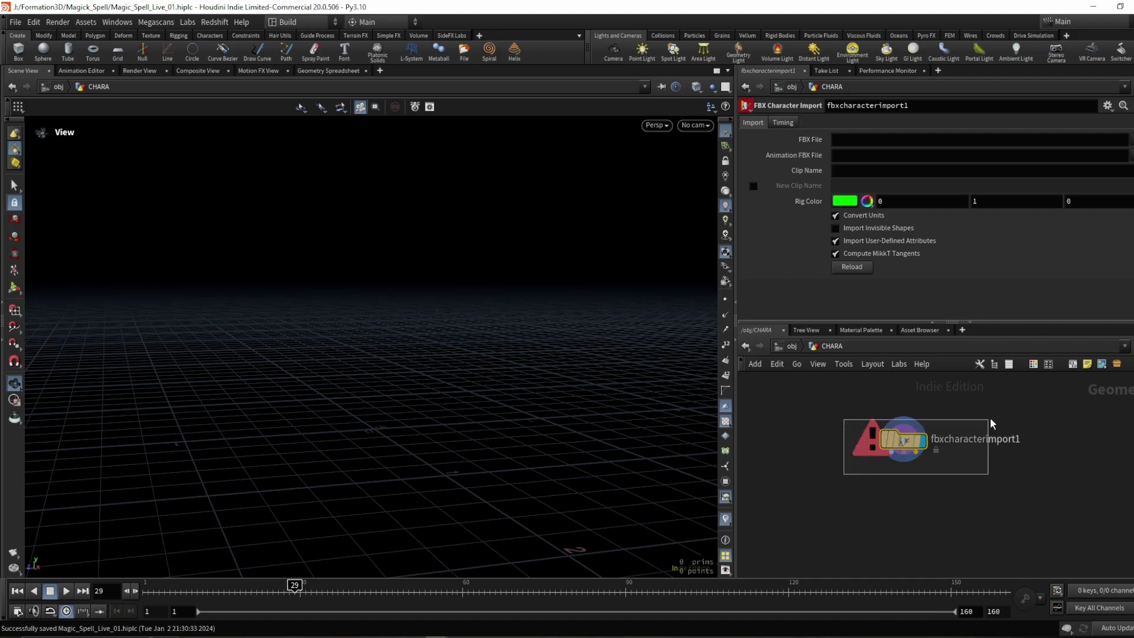
left_click(1132, 140)
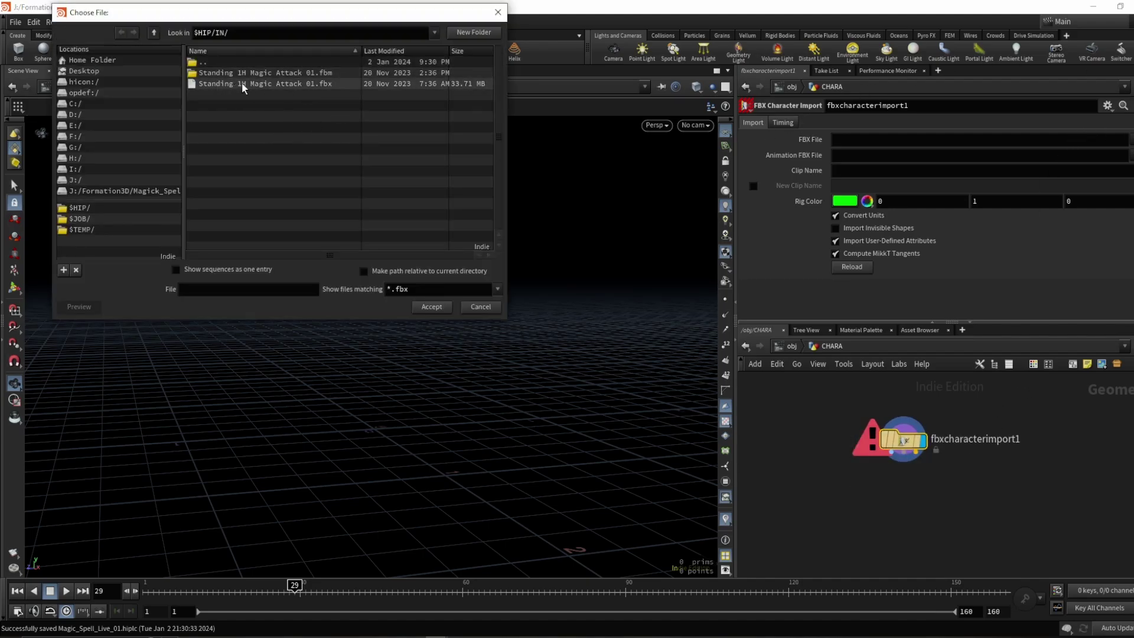
double_click(300, 83)
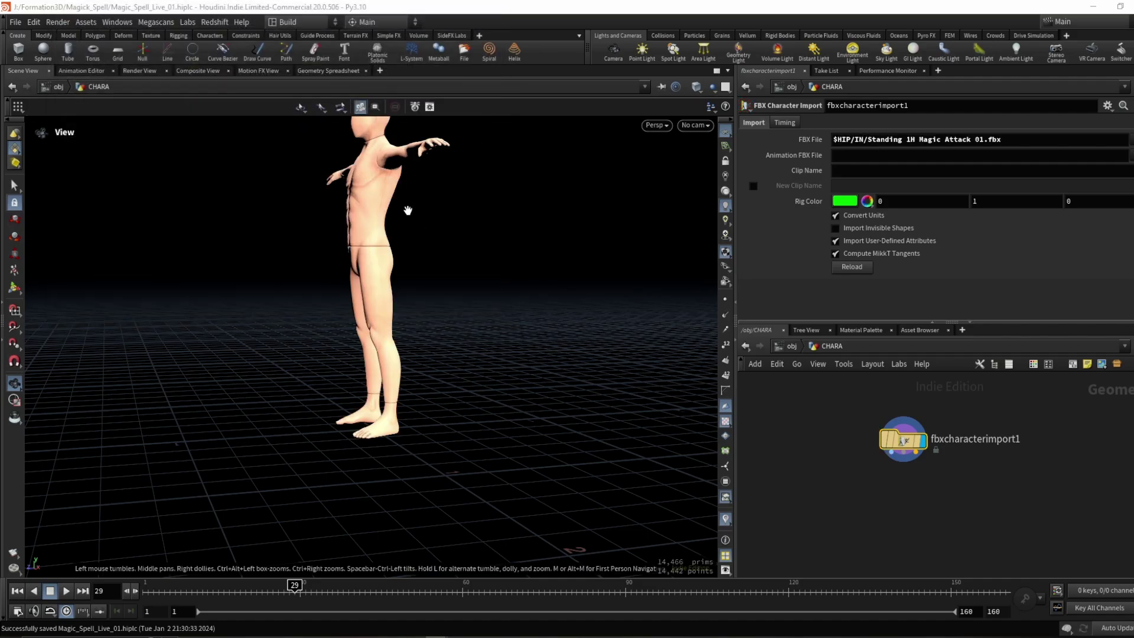
Step: Inspect the imported character from several angles and check the file path settings of the FBX Character Import node
mouse_move(355, 223)
left_mouse_down()
mouse_move(376, 246)
mouse_move(400, 203)
mouse_move(380, 245)
mouse_move(358, 240)
left_mouse_up()
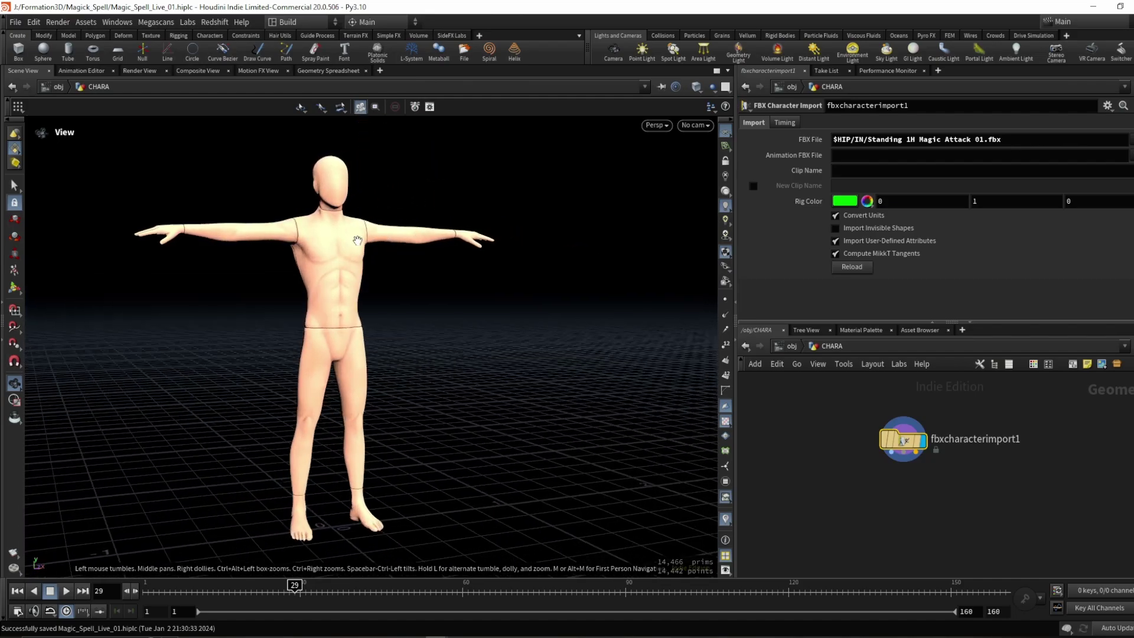
left_click_drag(357, 259, 248, 256)
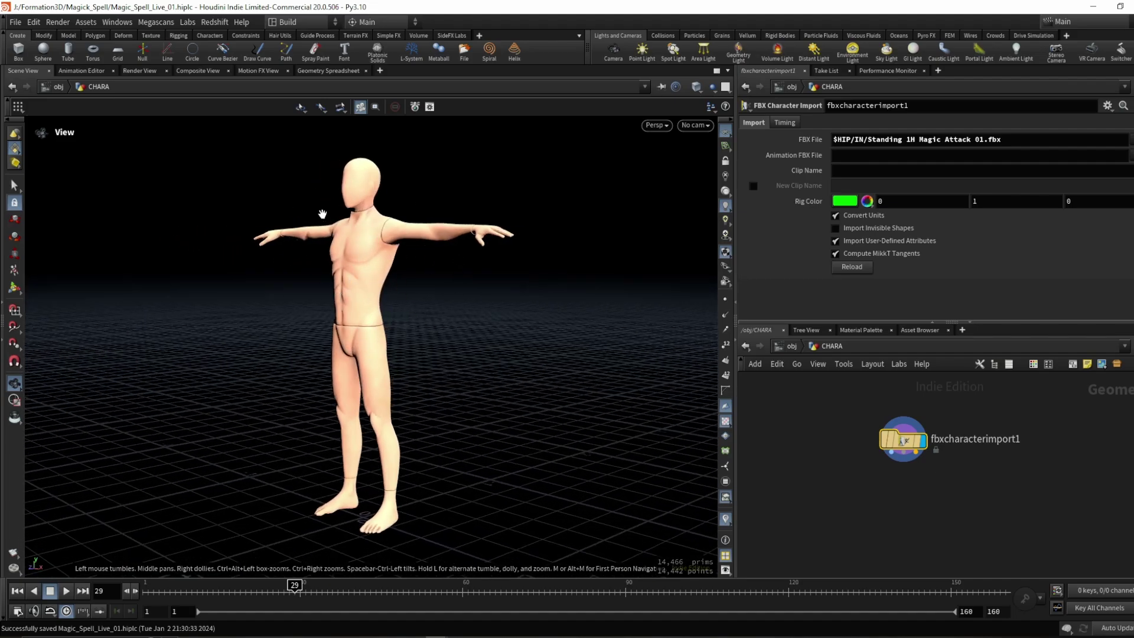
left_click_drag(332, 228, 544, 241)
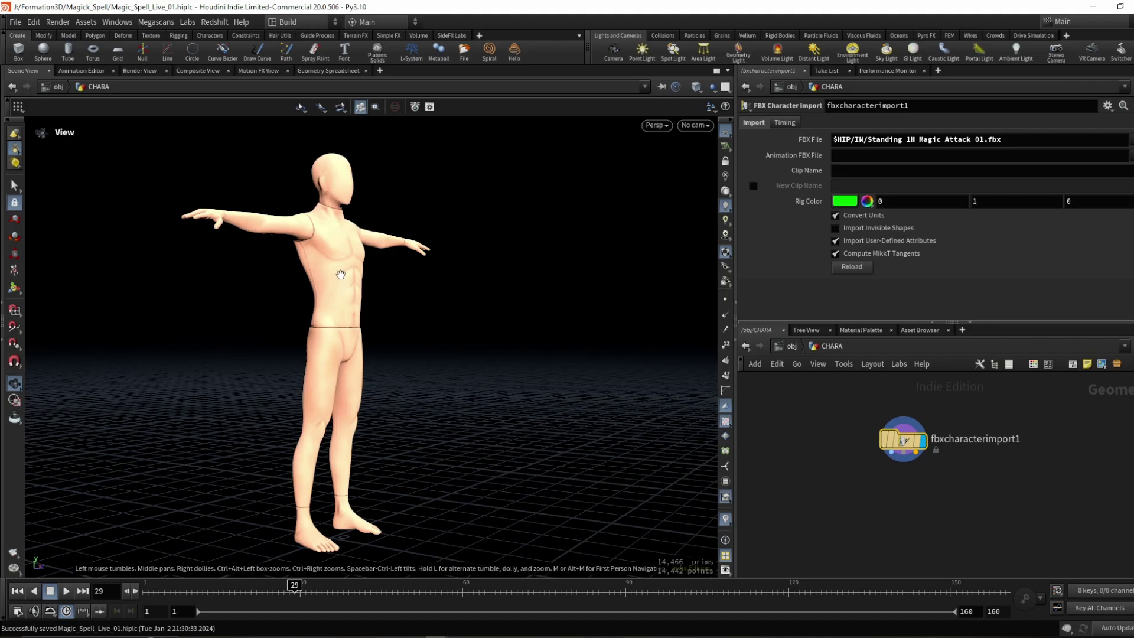
mouse_move(341, 275)
left_mouse_down()
mouse_move(218, 281)
mouse_move(322, 264)
mouse_move(411, 272)
mouse_move(313, 256)
mouse_move(351, 269)
left_mouse_up()
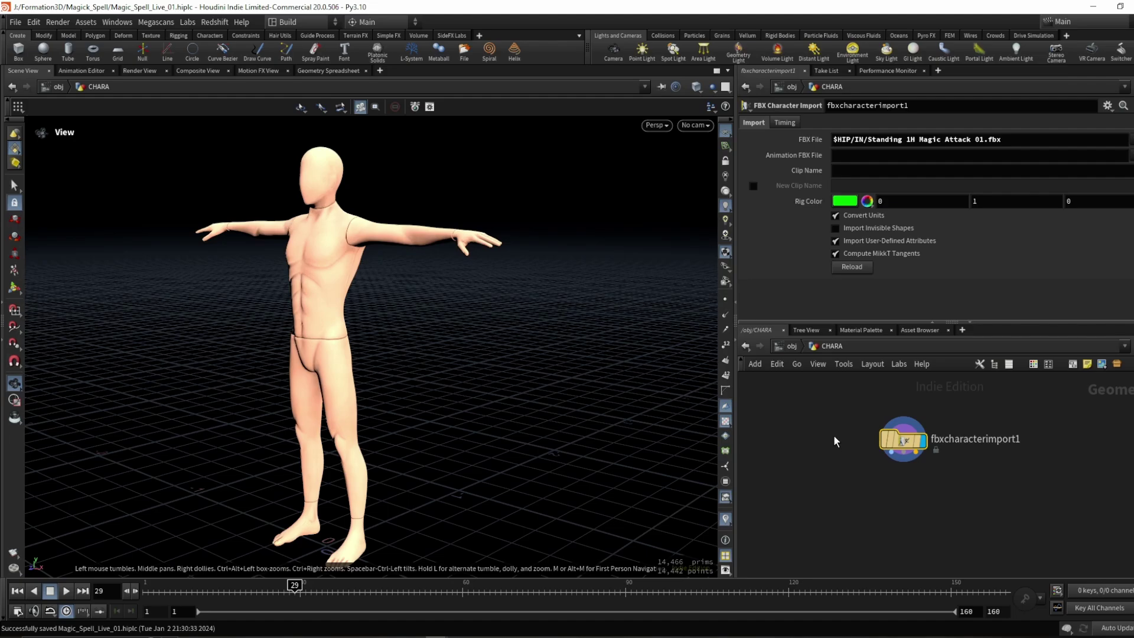
left_click_drag(1029, 148, 834, 142)
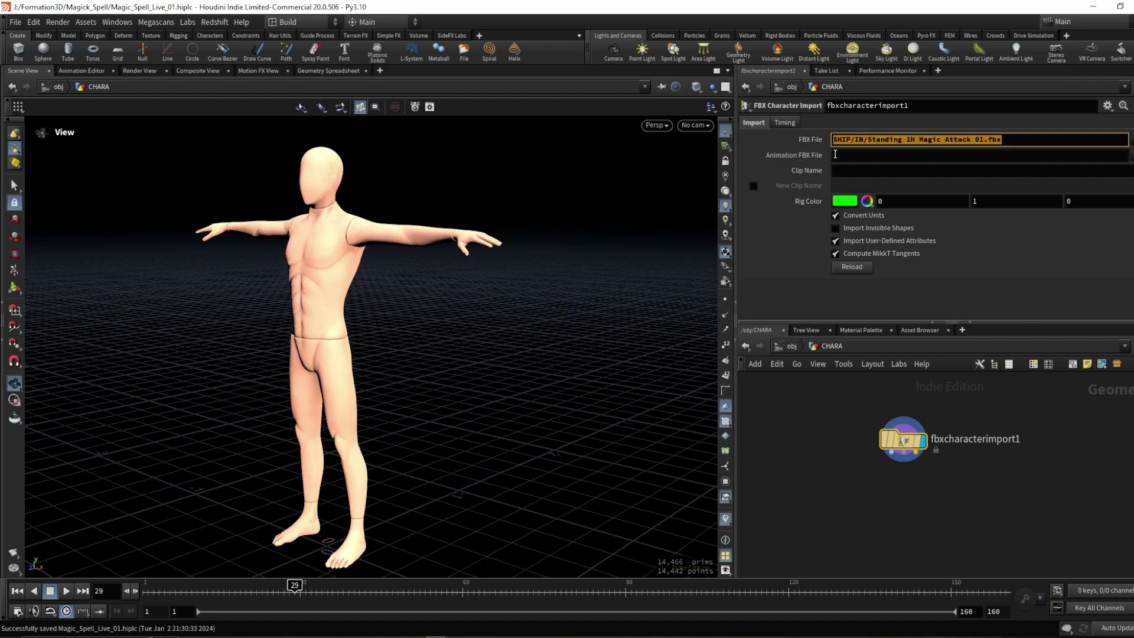
left_click(836, 155)
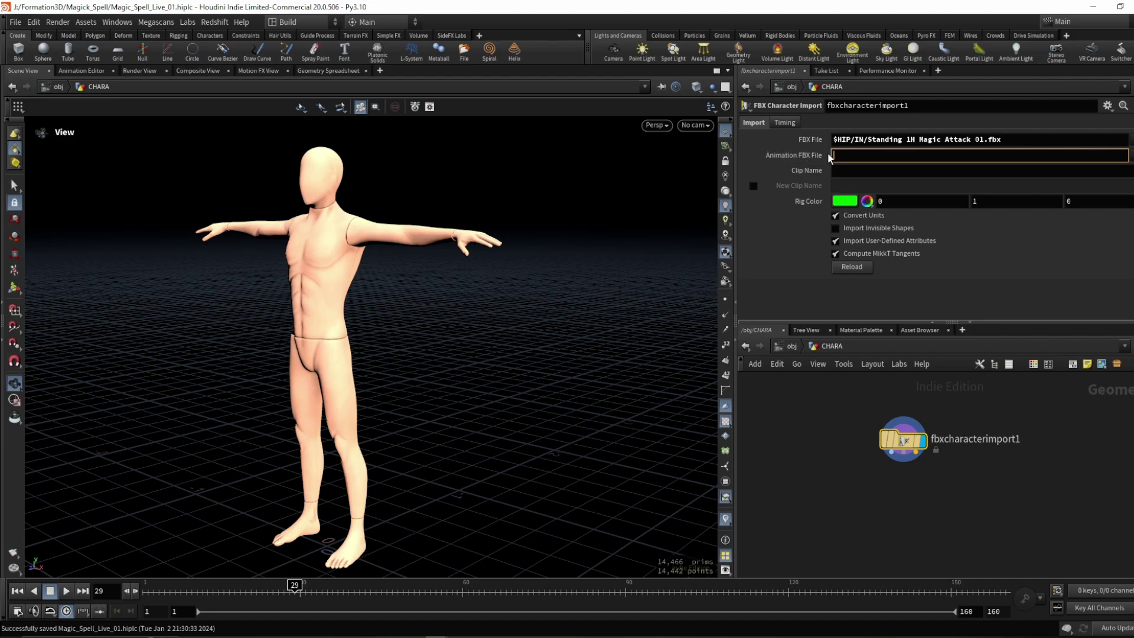
left_click_drag(1022, 139, 824, 129)
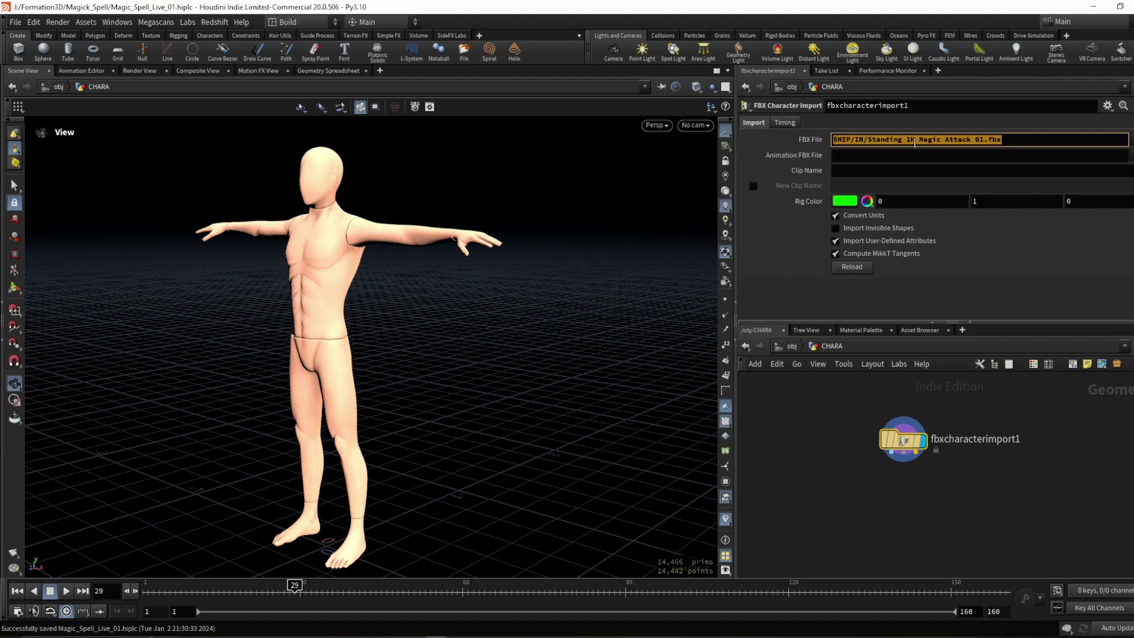
left_click(973, 139)
left_click_drag(1005, 140, 792, 124)
left_click(1015, 143)
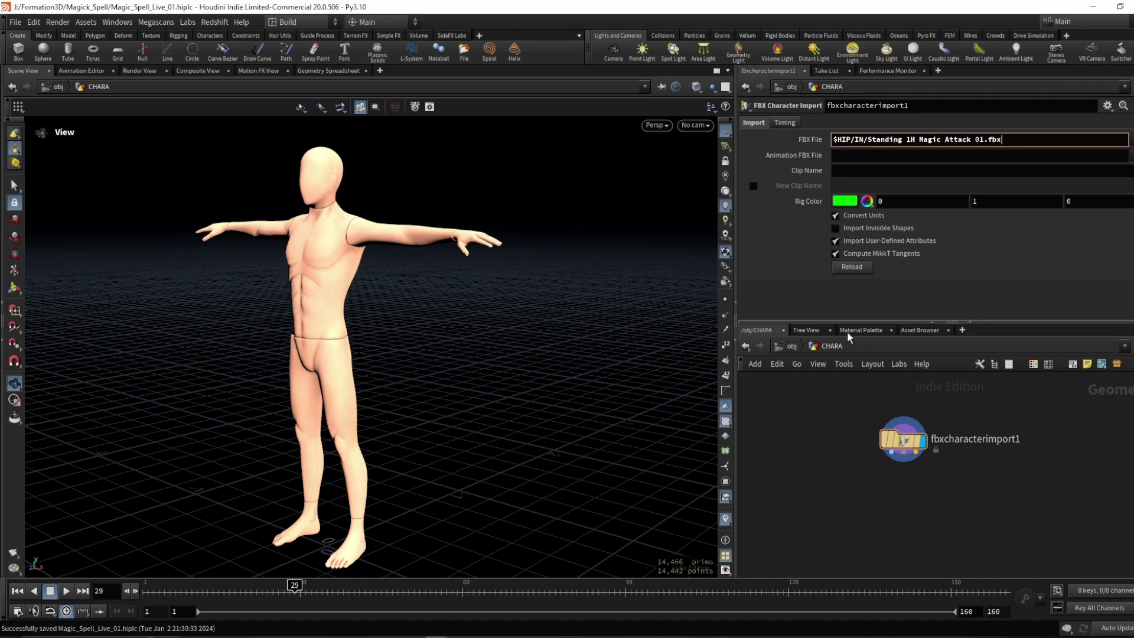
Step: Add a Null node wired to the first output of the FBX Character Import node
scroll(868, 489, "up", 2)
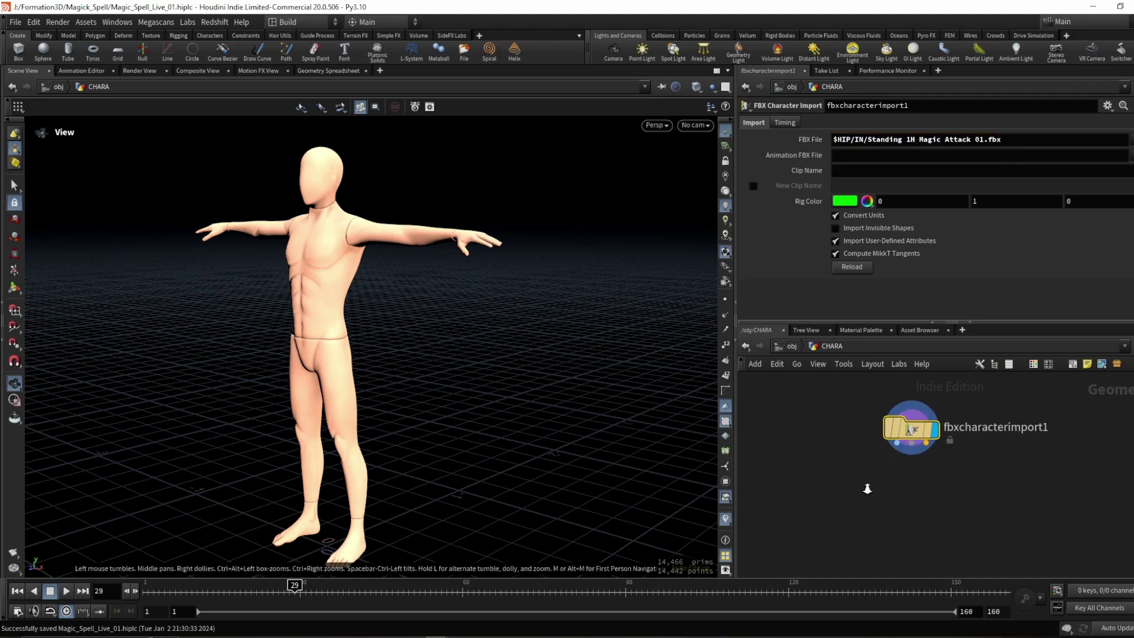
scroll(867, 489, "up", 1)
left_click(904, 433)
left_click(867, 526)
key("Escape")
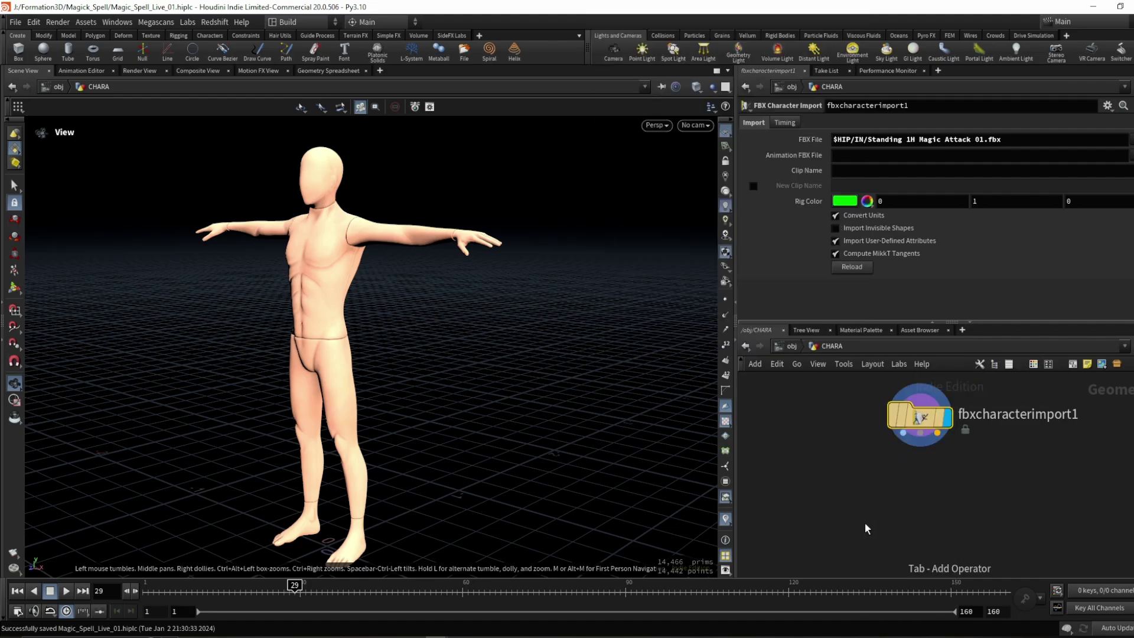
left_click(865, 524)
Step: Go to frame 1 and examine the character's rest geometry and the outputs of the FBX Character Import node
left_click_drag(335, 285, 263, 268)
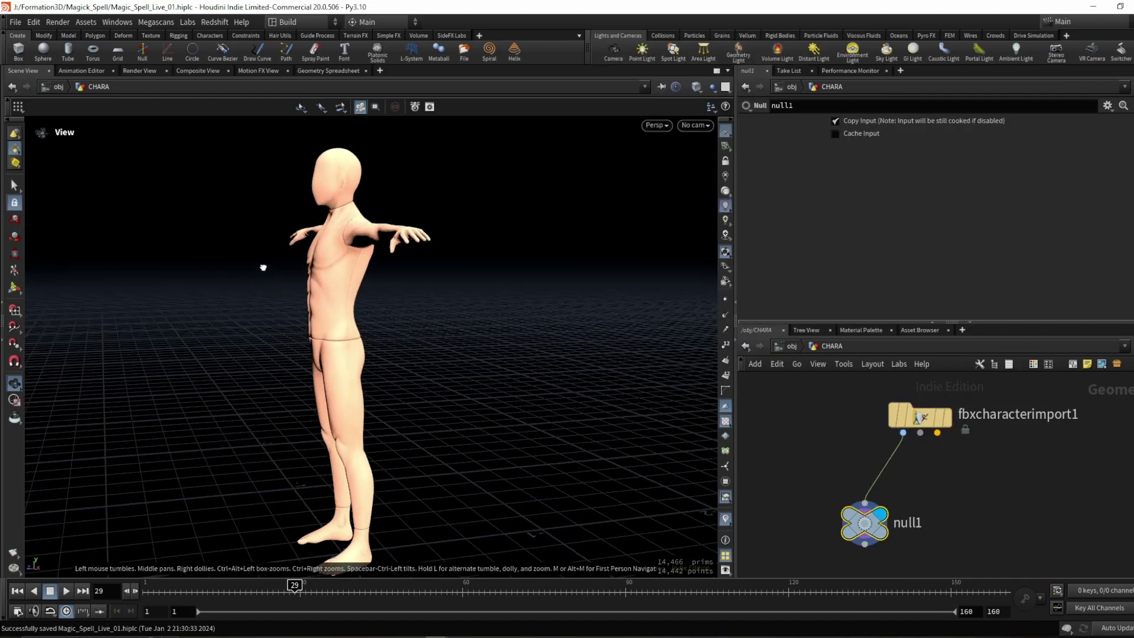
mouse_move(229, 599)
left_mouse_down()
mouse_move(490, 599)
mouse_move(149, 601)
left_mouse_up()
mouse_move(322, 246)
left_mouse_down()
mouse_move(360, 236)
mouse_move(342, 275)
mouse_move(378, 260)
left_mouse_up()
scroll(884, 449, "up", 5)
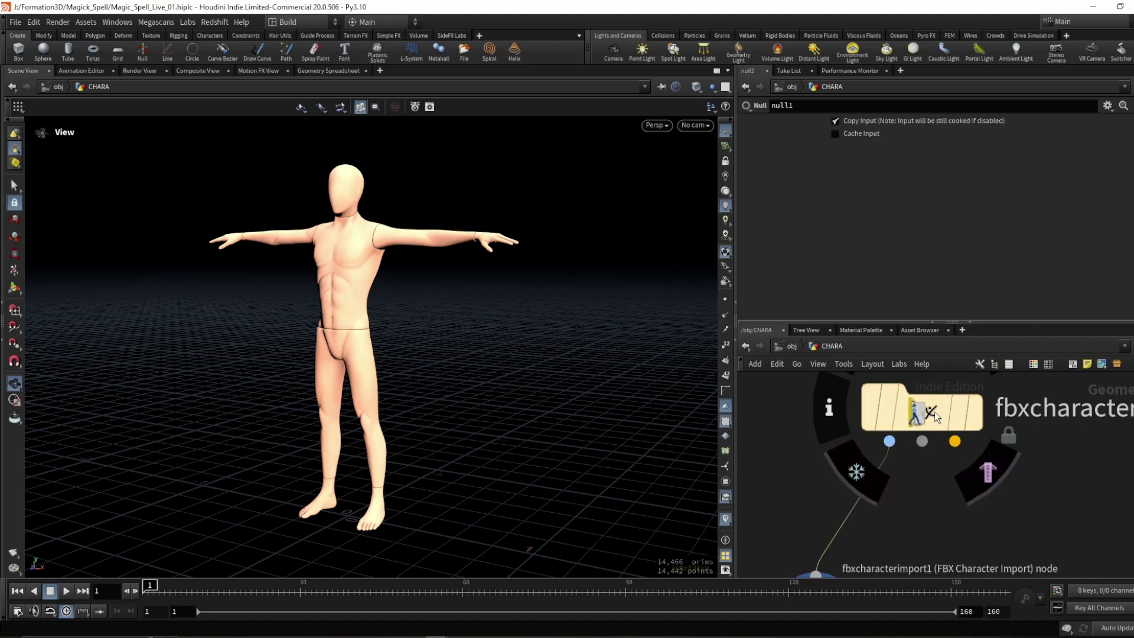
middle_click_drag(794, 455, 774, 448)
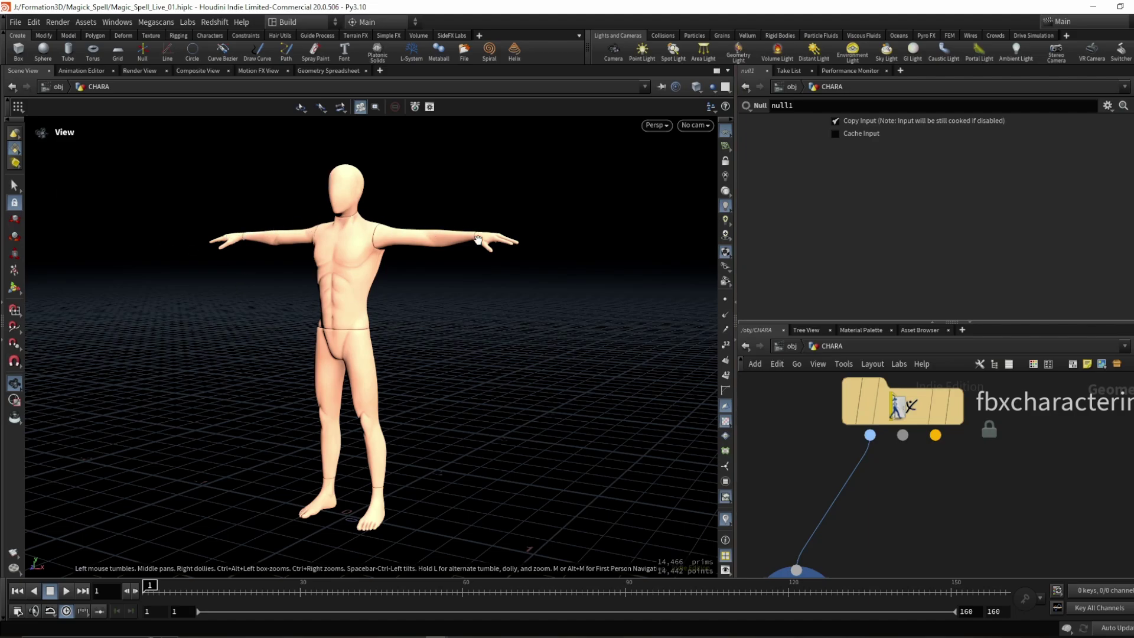
left_click_drag(478, 239, 332, 234)
middle_click_drag(796, 414, 863, 425)
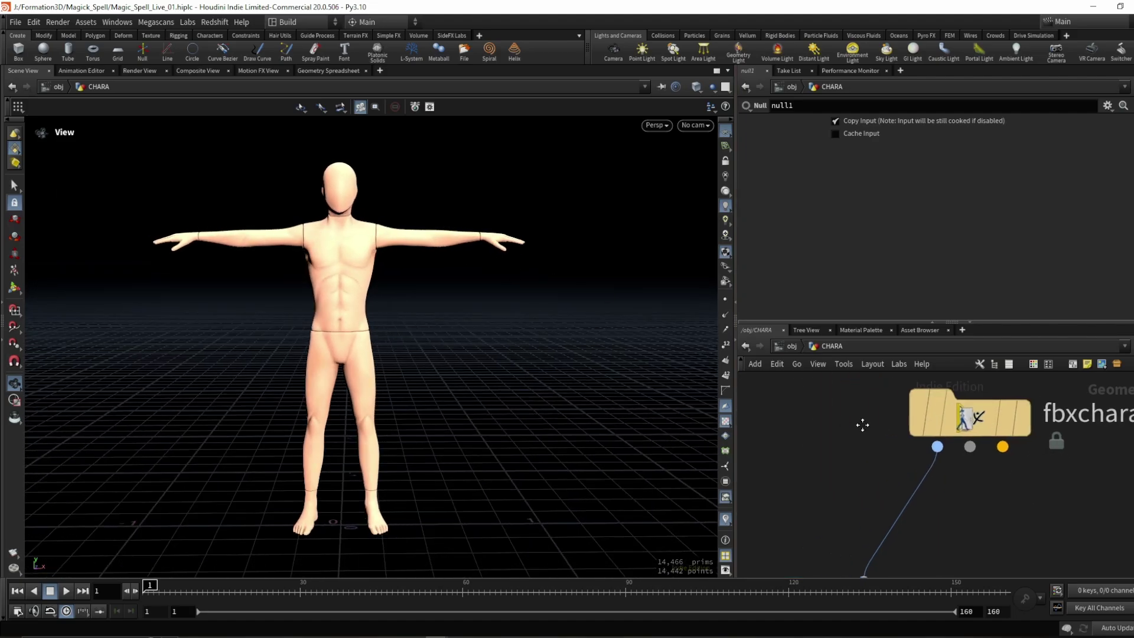
scroll(865, 427, "down", 3)
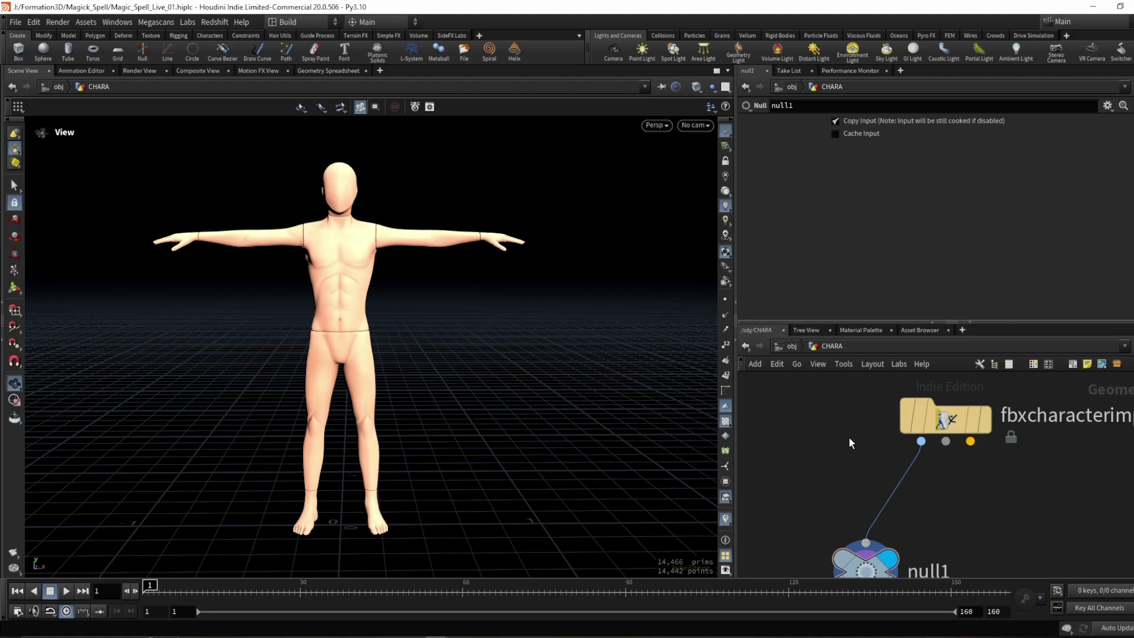
scroll(849, 443, "down", 2)
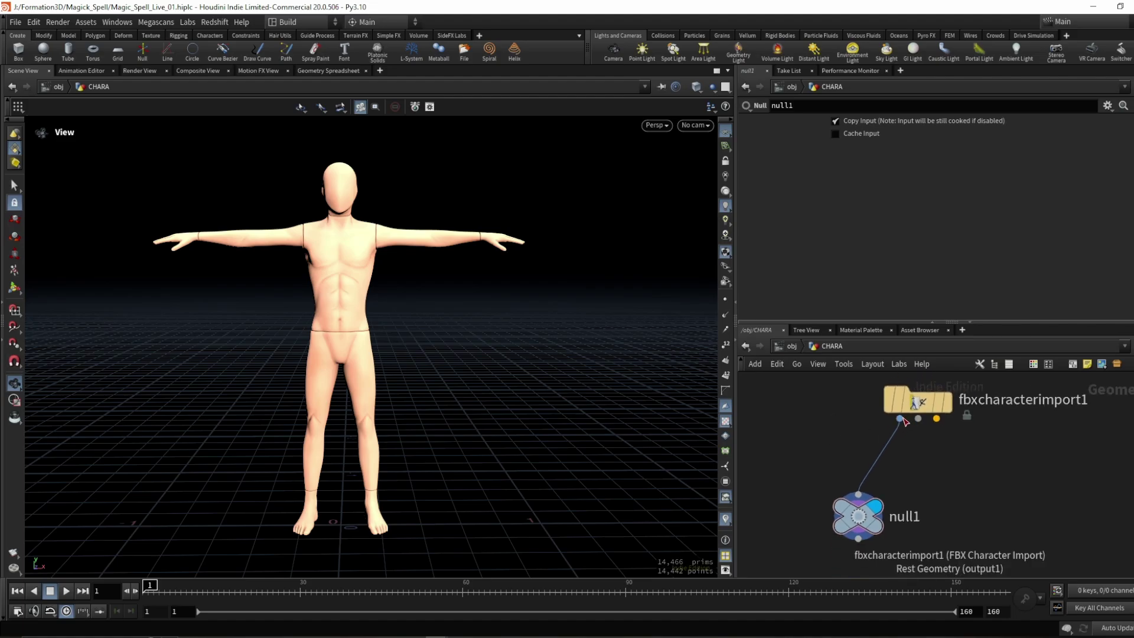
Step: Rewire the Null node to the second output of the FBX Character Import node and examine the rest skeleton
middle_click_drag(905, 421, 853, 415)
left_click(867, 411)
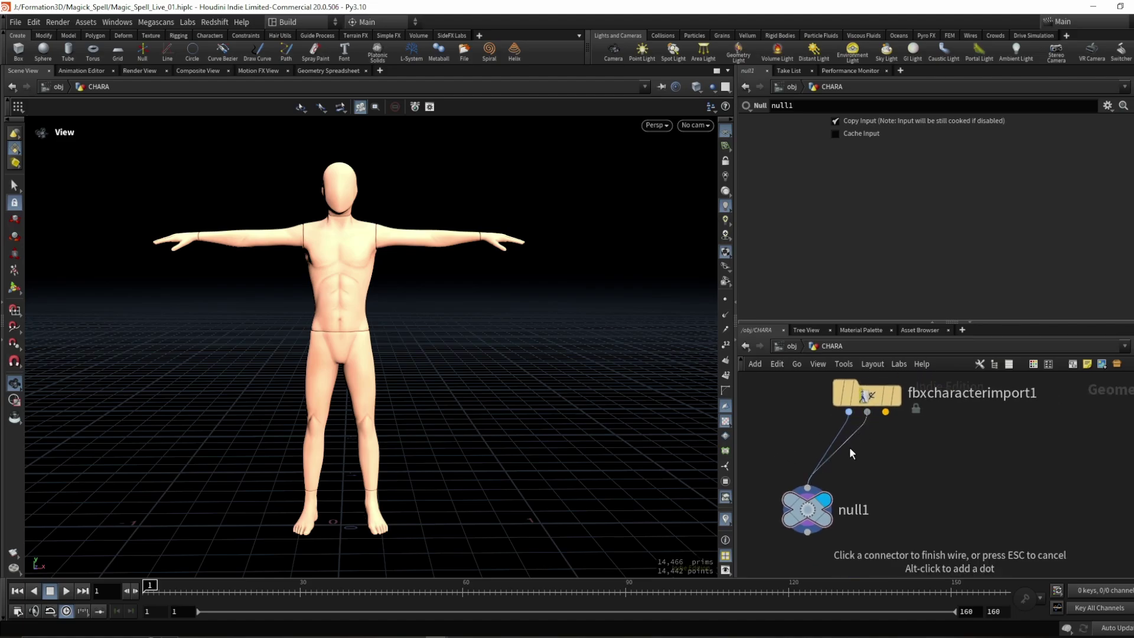
left_click(807, 488)
left_click_drag(286, 281, 304, 254)
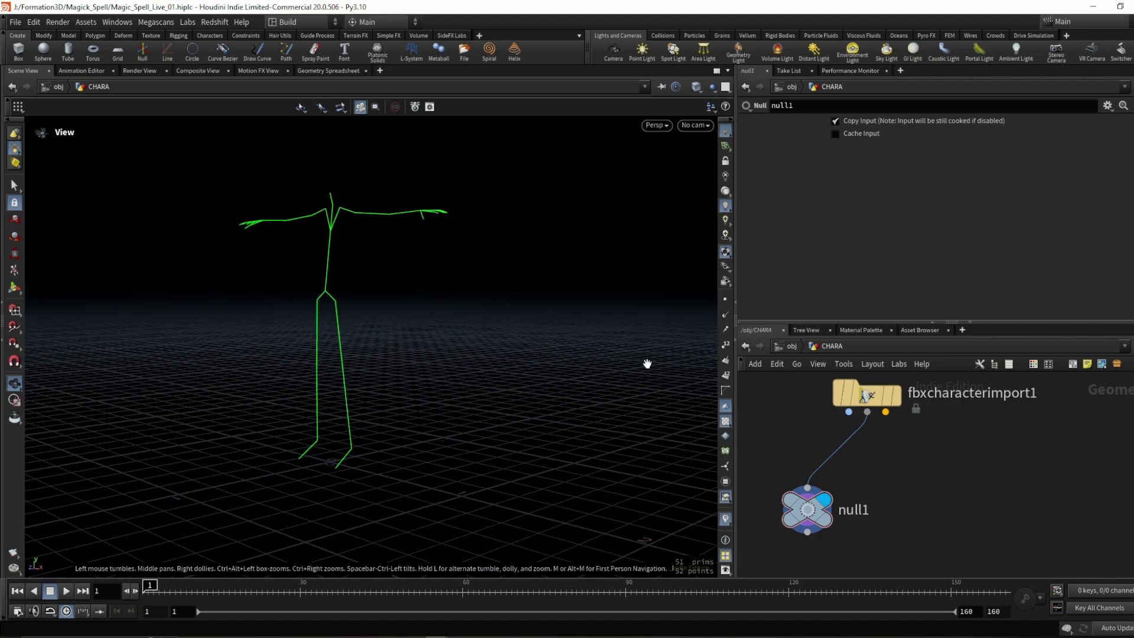
Step: Rewire the Null node to the third output of the FBX Character Import node and play the skeleton's animation
left_click(886, 411)
left_click(808, 488)
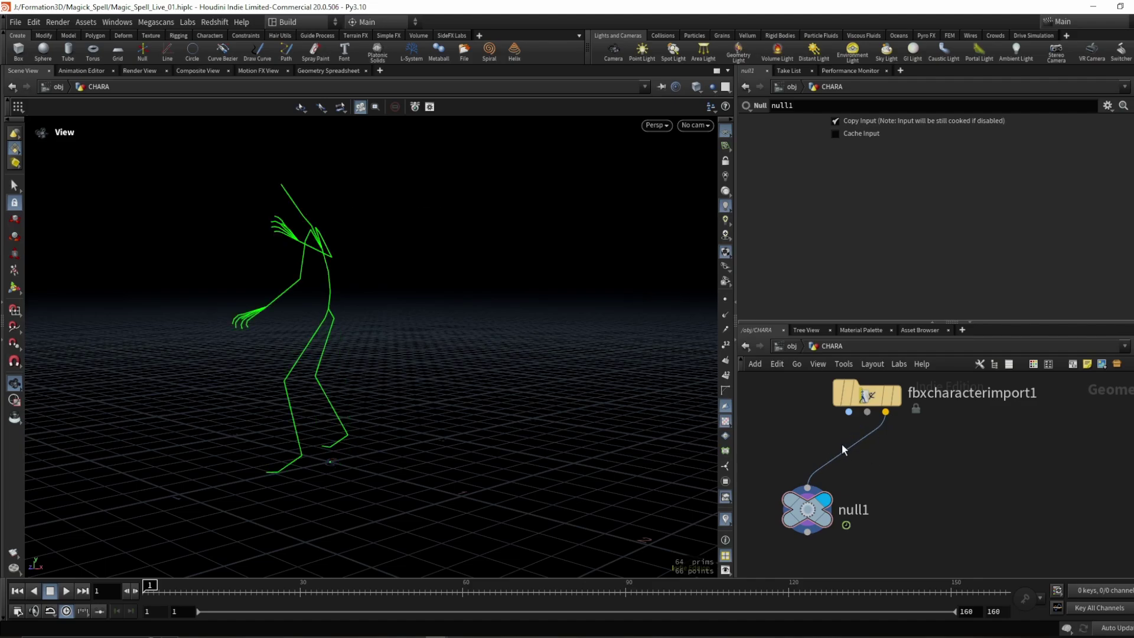
key("Up")
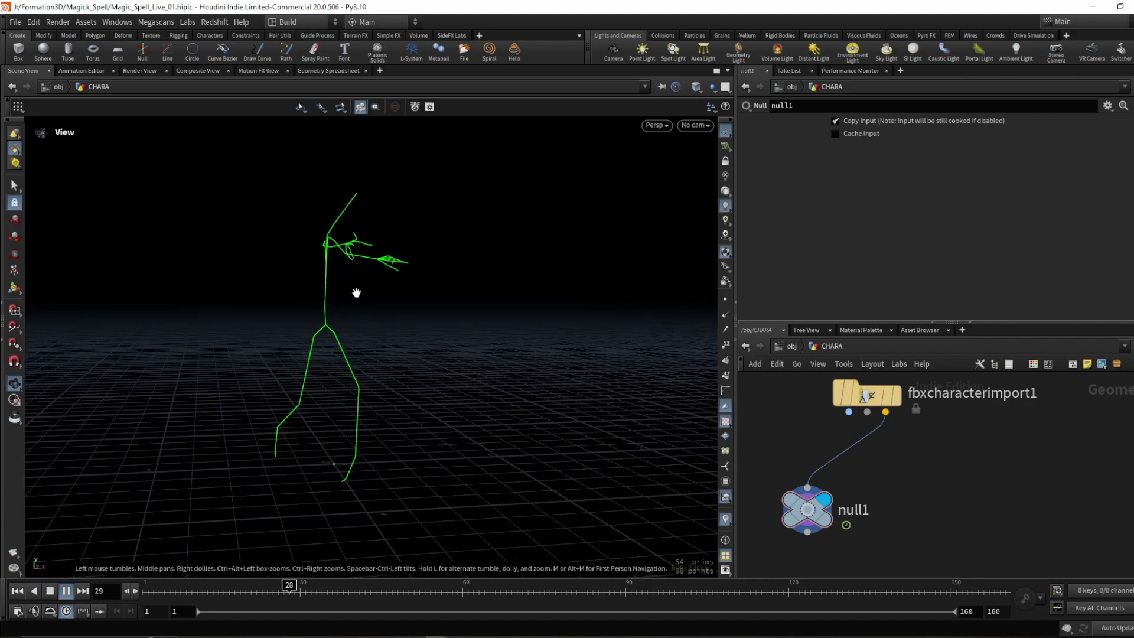
key("Up")
key("h")
Step: Wire the Null node back to the first output of the FBX Character Import node, display it and orbit around the rest geometry
left_click(906, 423)
left_click(886, 419)
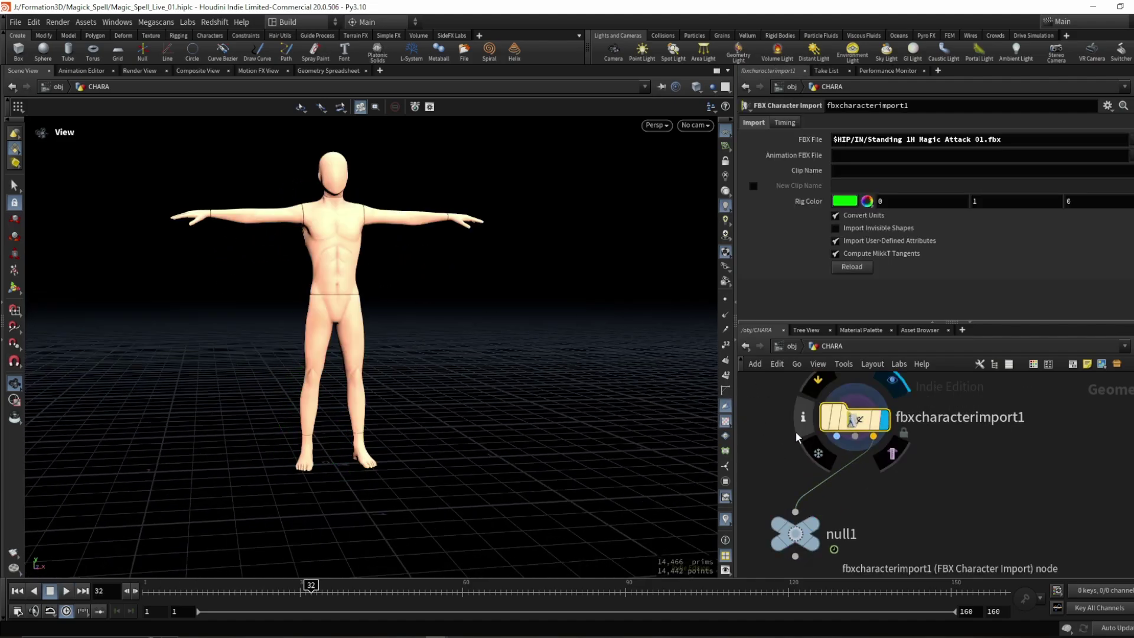
middle_click_drag(903, 461, 948, 452)
left_click(840, 524)
left_click(861, 511)
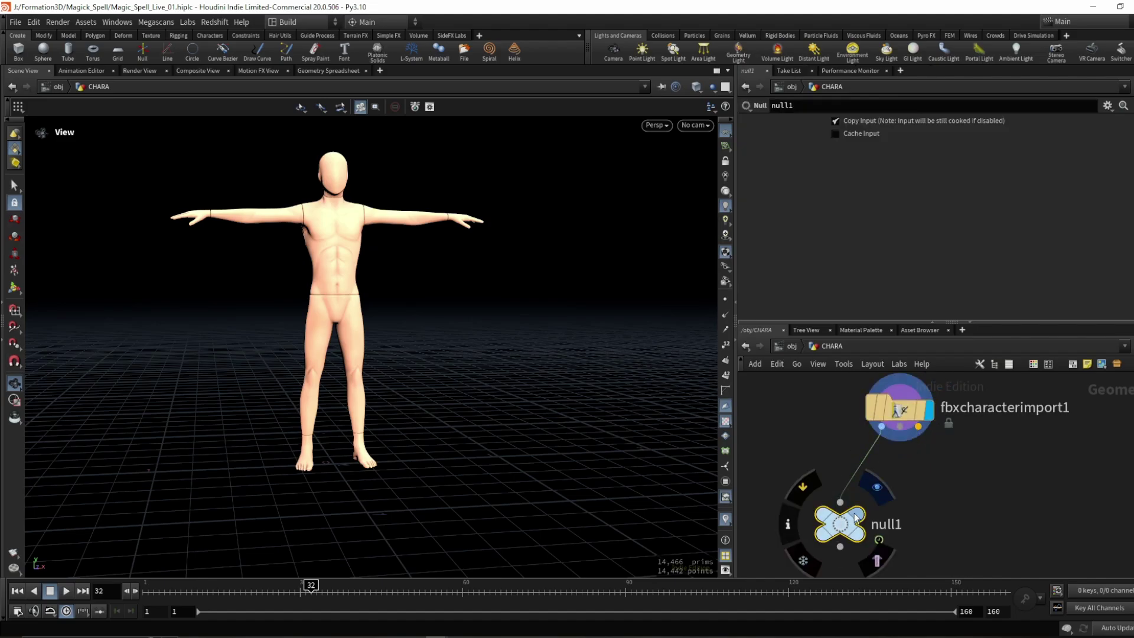
left_click_drag(248, 307, 342, 260)
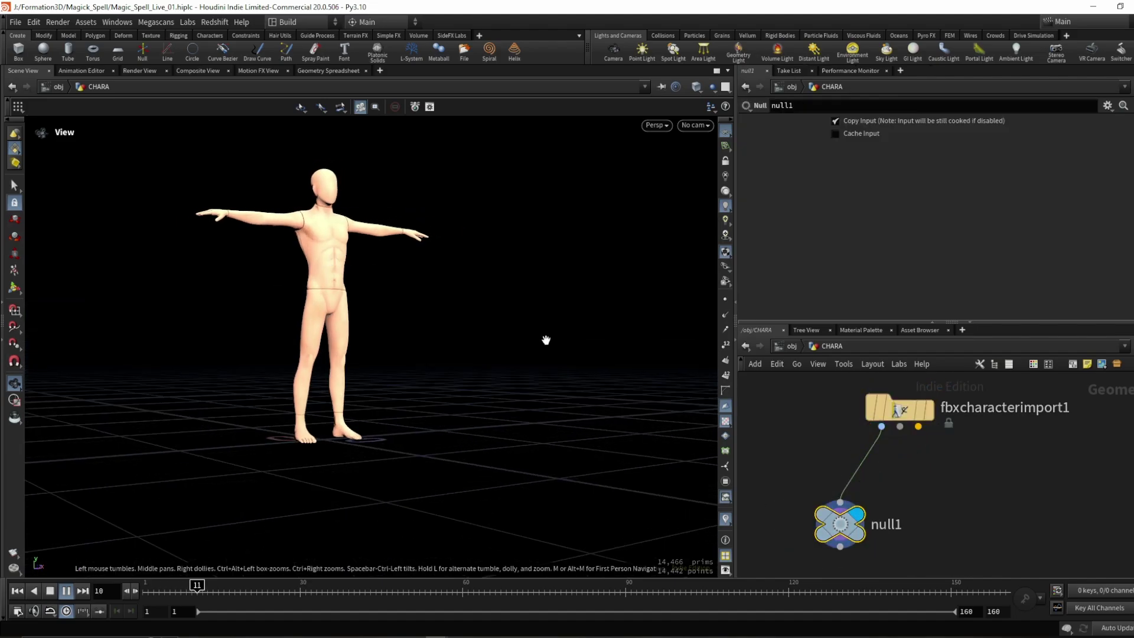
Step: Connect the Null node to the third output again and view the moving skeleton from the side
left_click(918, 426)
left_click(840, 502)
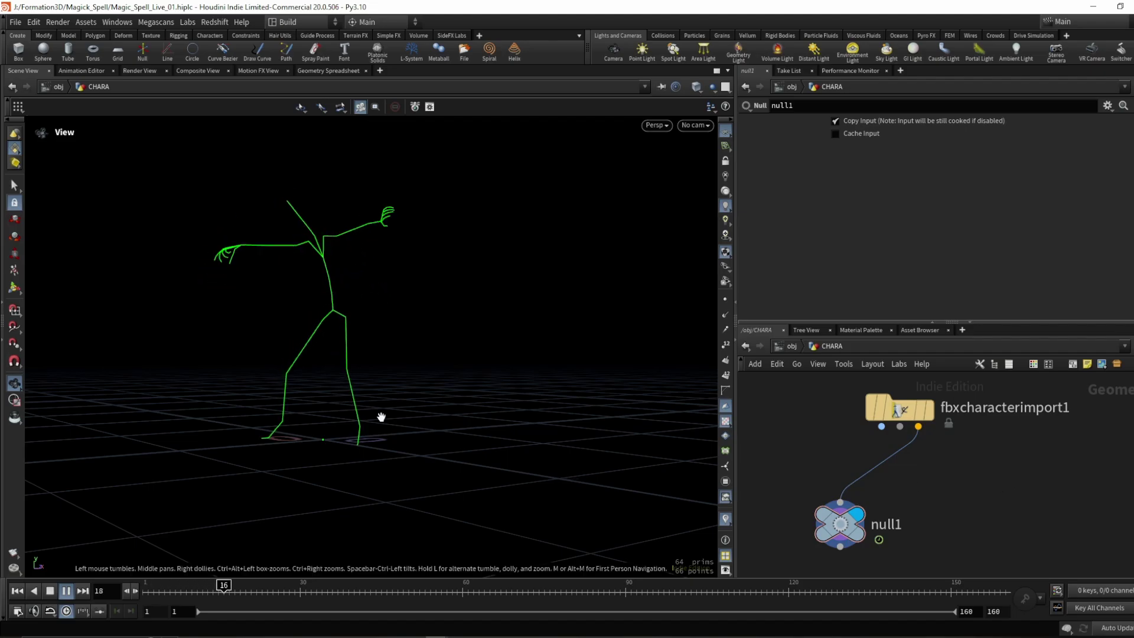
key("Up")
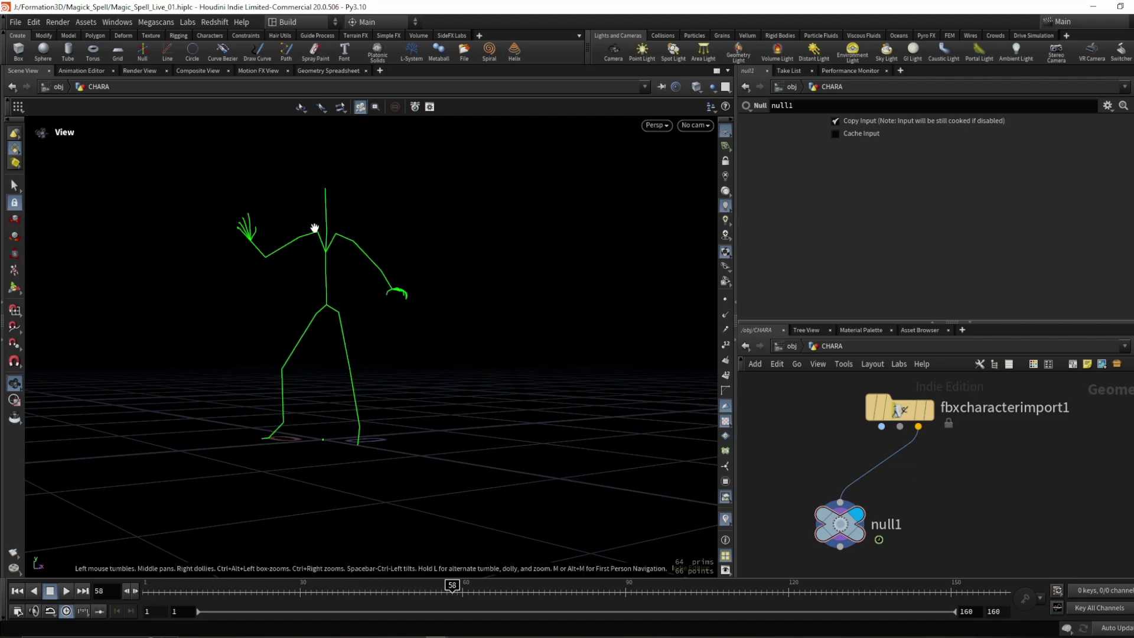
left_click_drag(314, 228, 268, 254)
Step: Delete the Null node and add a Bone Deform node wired to all three outputs of the FBX Character Import node
left_click(845, 525)
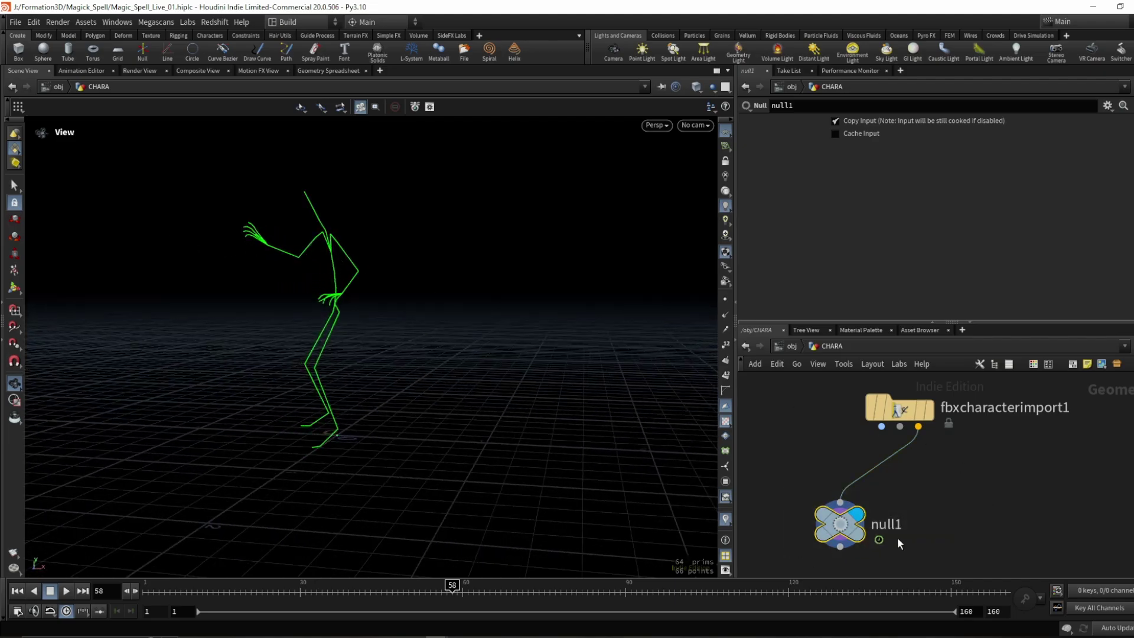
key("Delete")
middle_click_drag(908, 477, 842, 467)
left_click(816, 418)
left_click(834, 418)
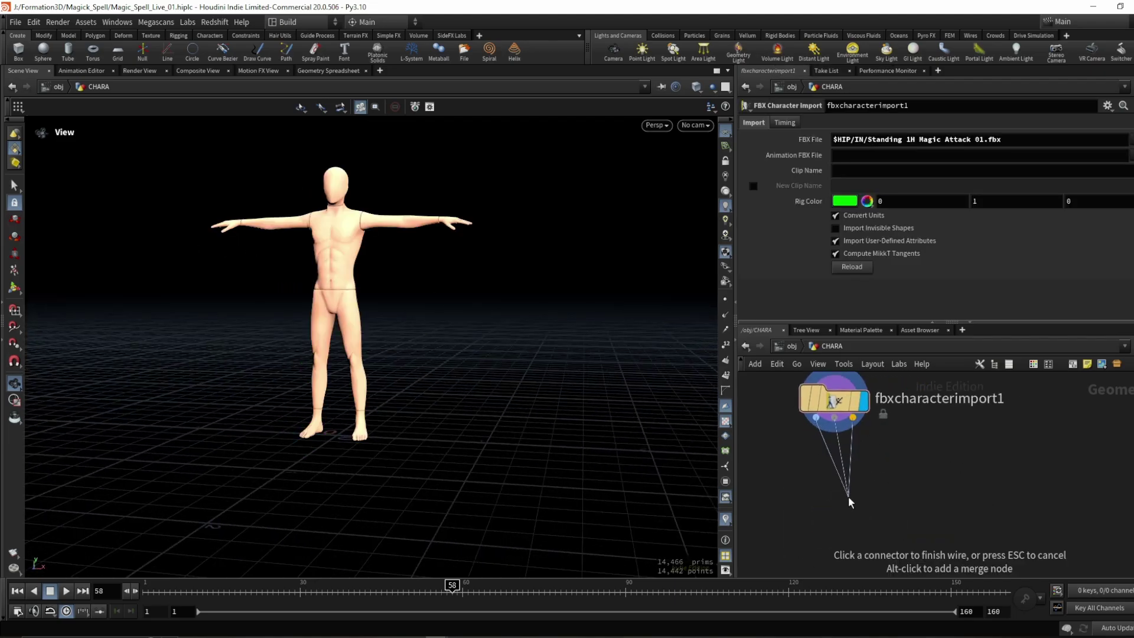
key("Tab")
type("bone de")
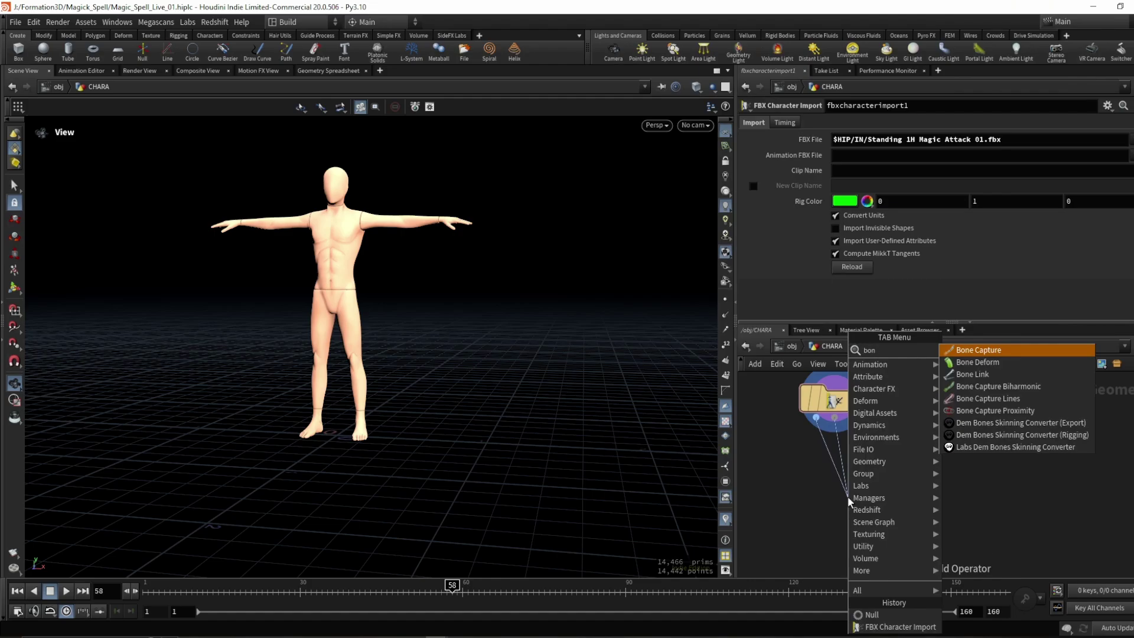
key("Return")
key("Return")
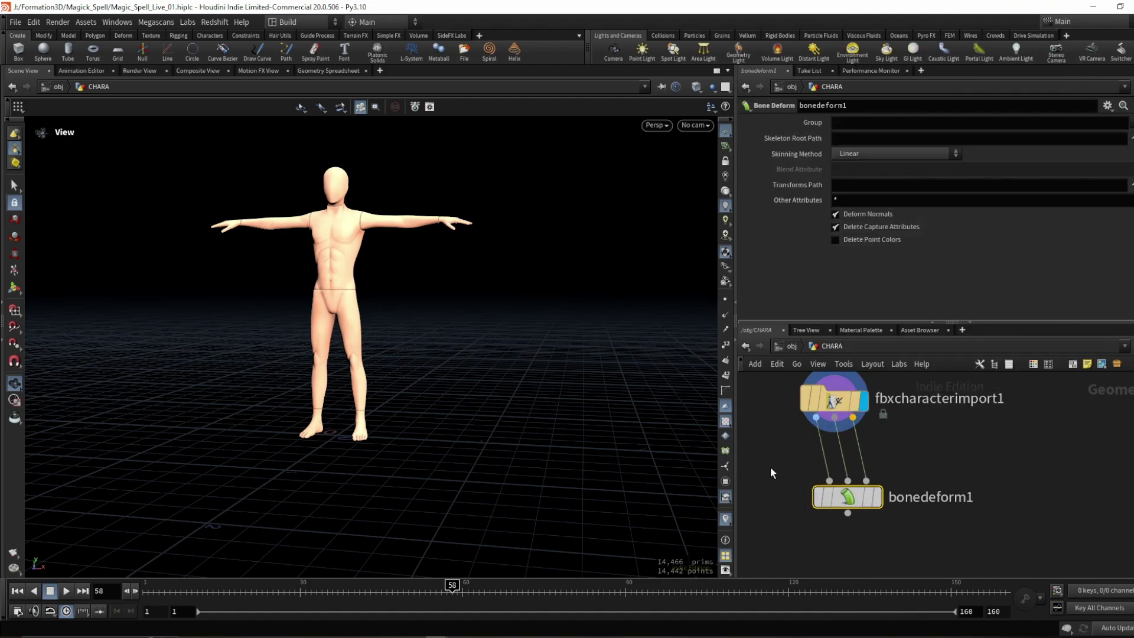
Step: Align the Bone Deform node directly below the FBX Character Import node
left_click_drag(771, 517, 827, 413)
key("l")
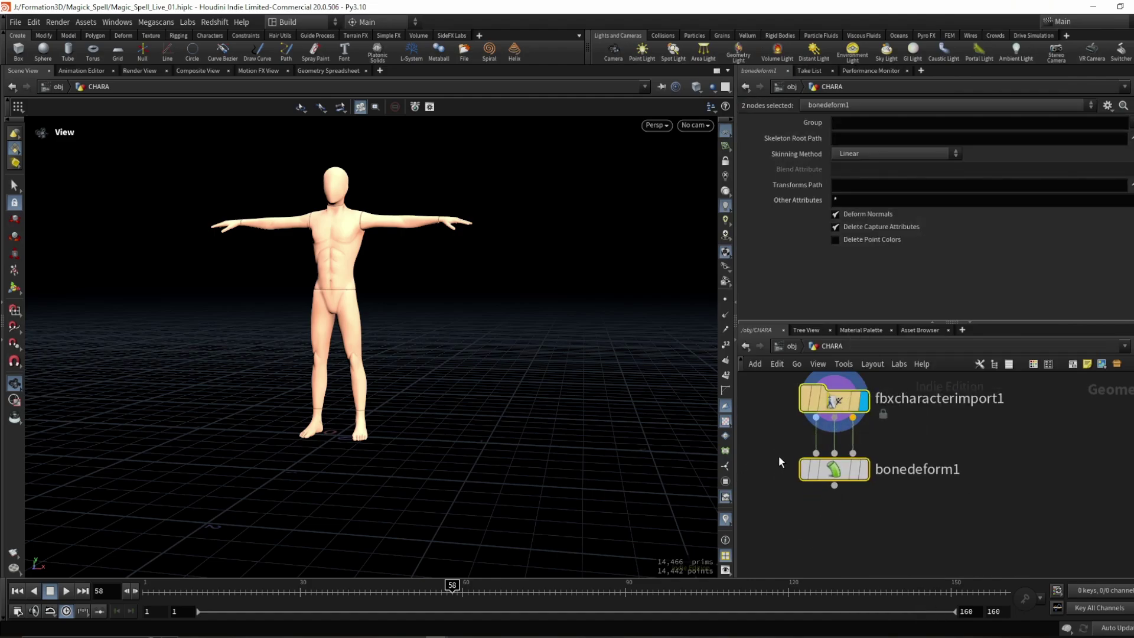
left_click_drag(923, 433, 918, 436)
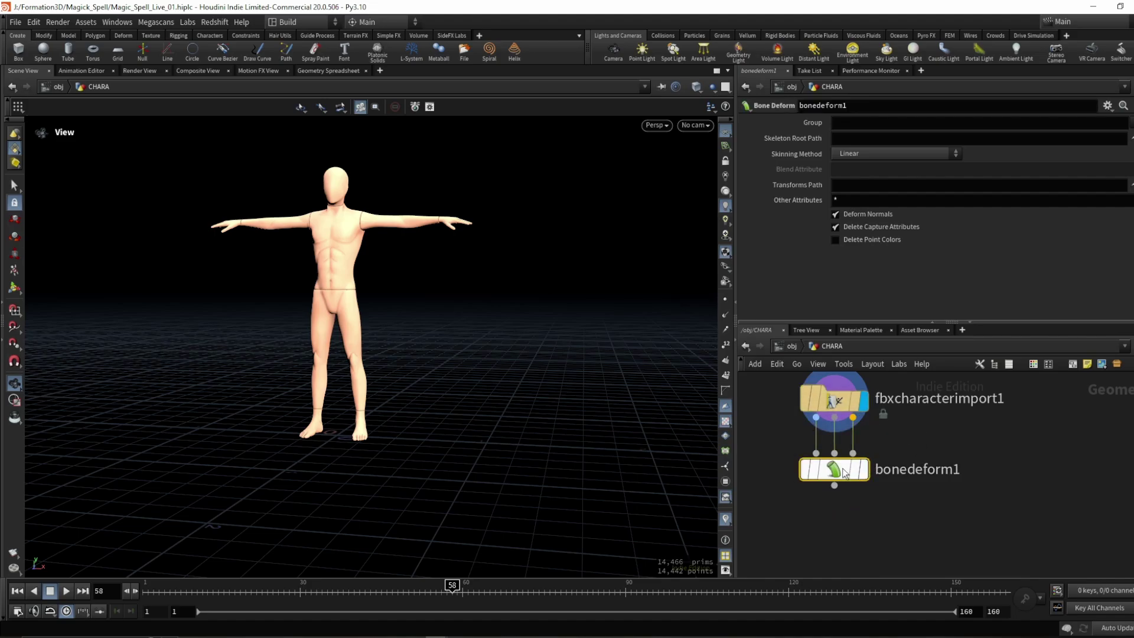
Step: Display the Bone Deform node and play back the character's animation
mouse_move(845, 473)
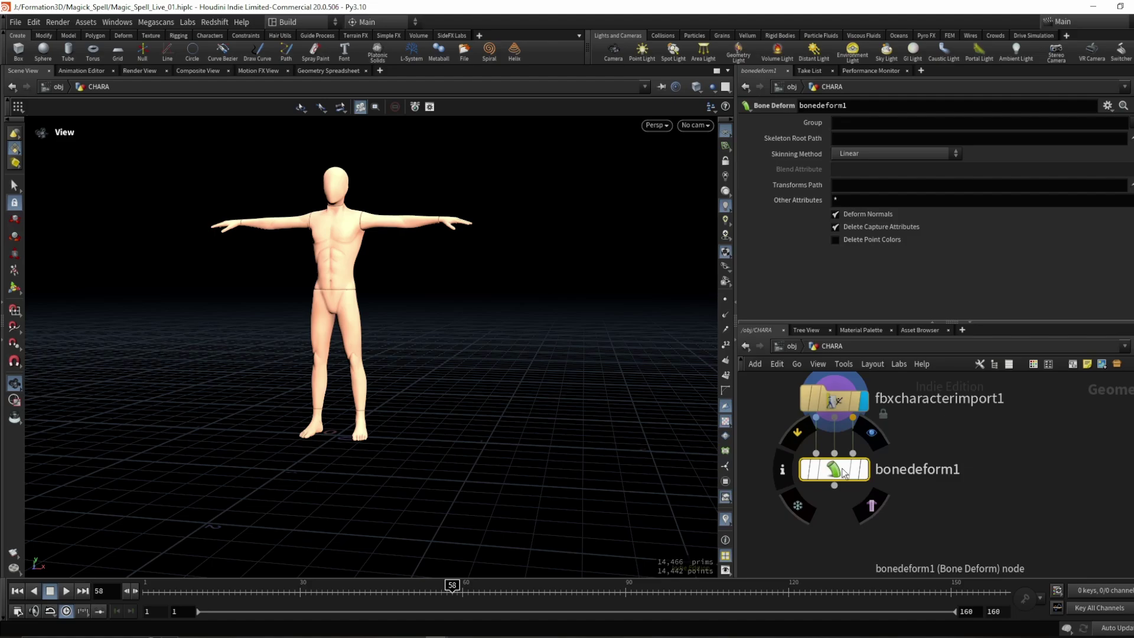
left_click(863, 470)
left_click_drag(360, 260, 411, 266)
key("Up")
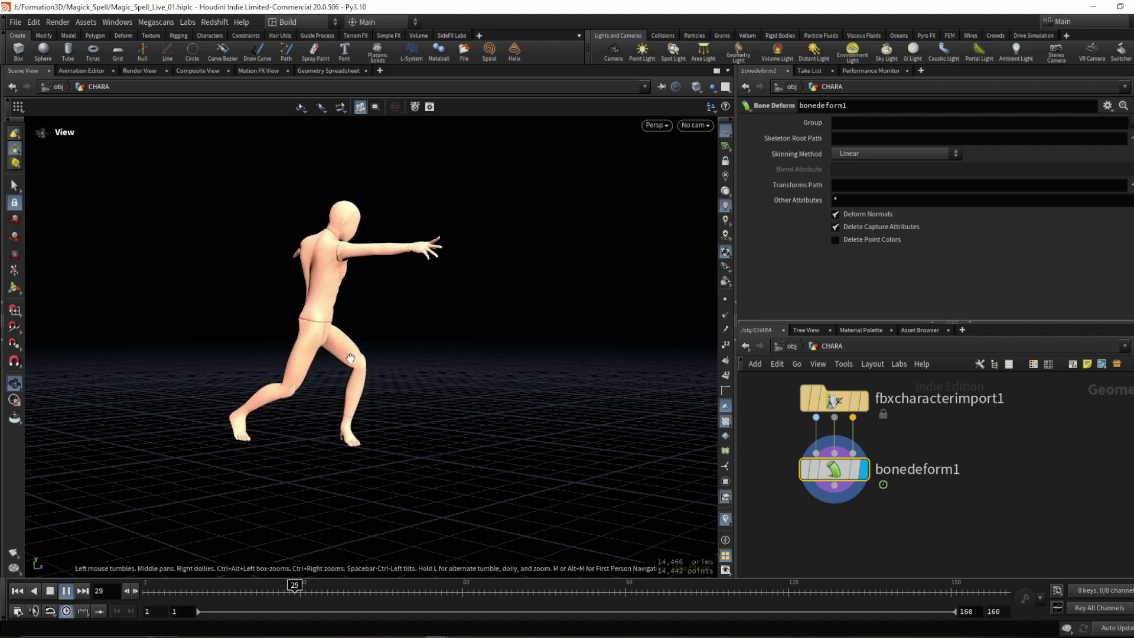
key("Up")
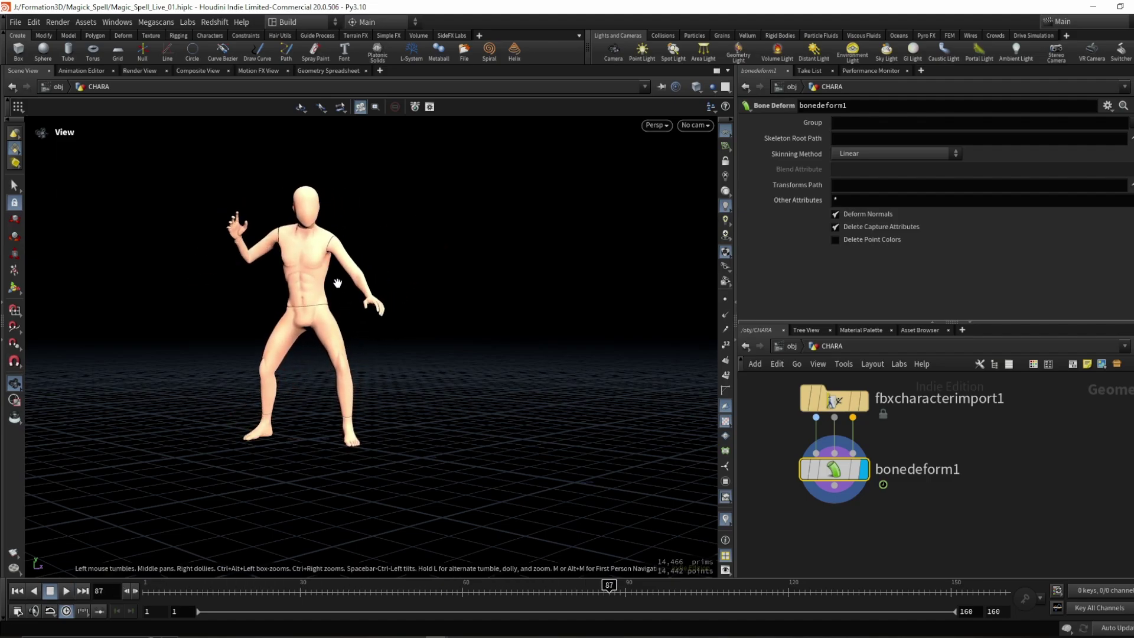
Step: Examine the deformed character's pose around frame 70 from several angles, including a close view of the hands
left_click_drag(342, 315, 231, 272)
mouse_move(423, 581)
left_mouse_down()
mouse_move(366, 587)
mouse_move(500, 587)
left_mouse_up()
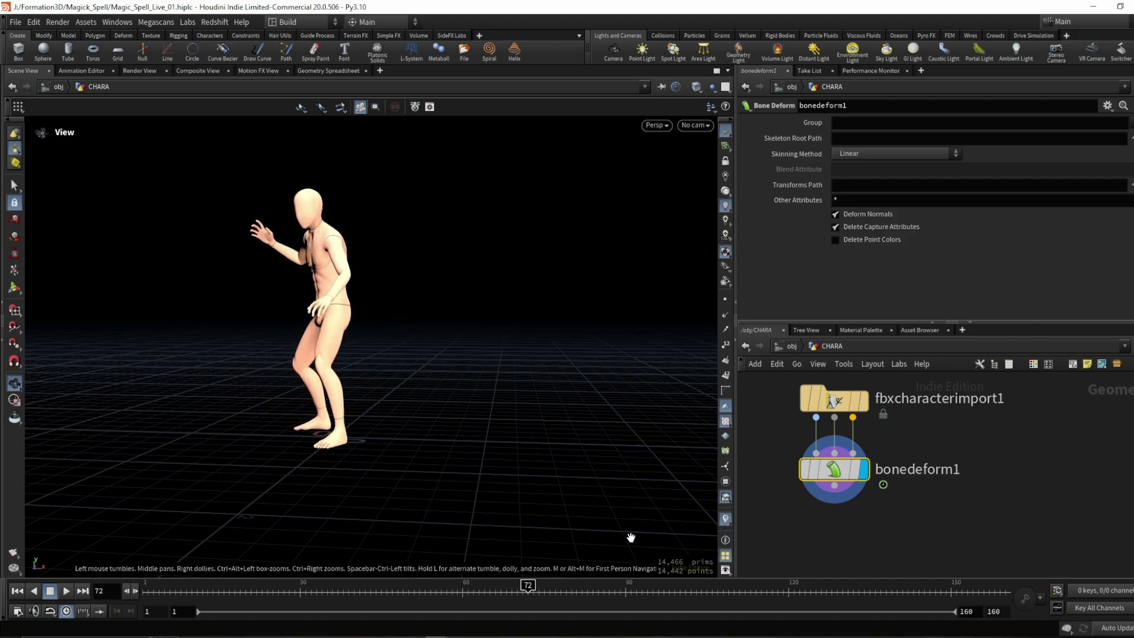
left_click_drag(343, 296, 303, 293)
key("Left")
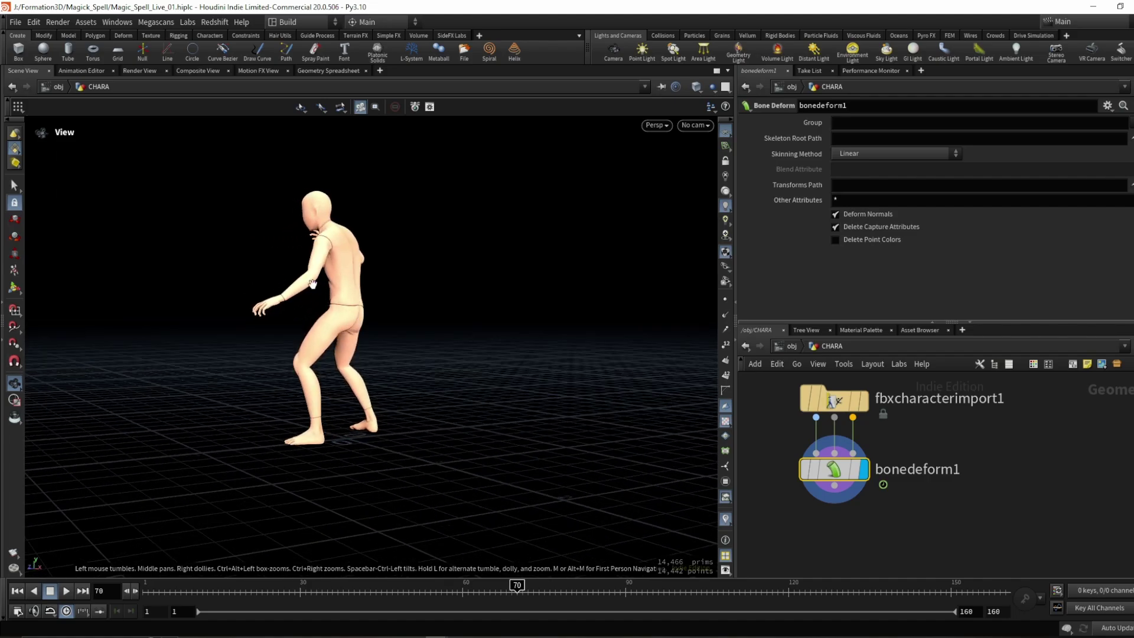
right_click_drag(313, 284, 378, 228)
left_click_drag(183, 248, 260, 320)
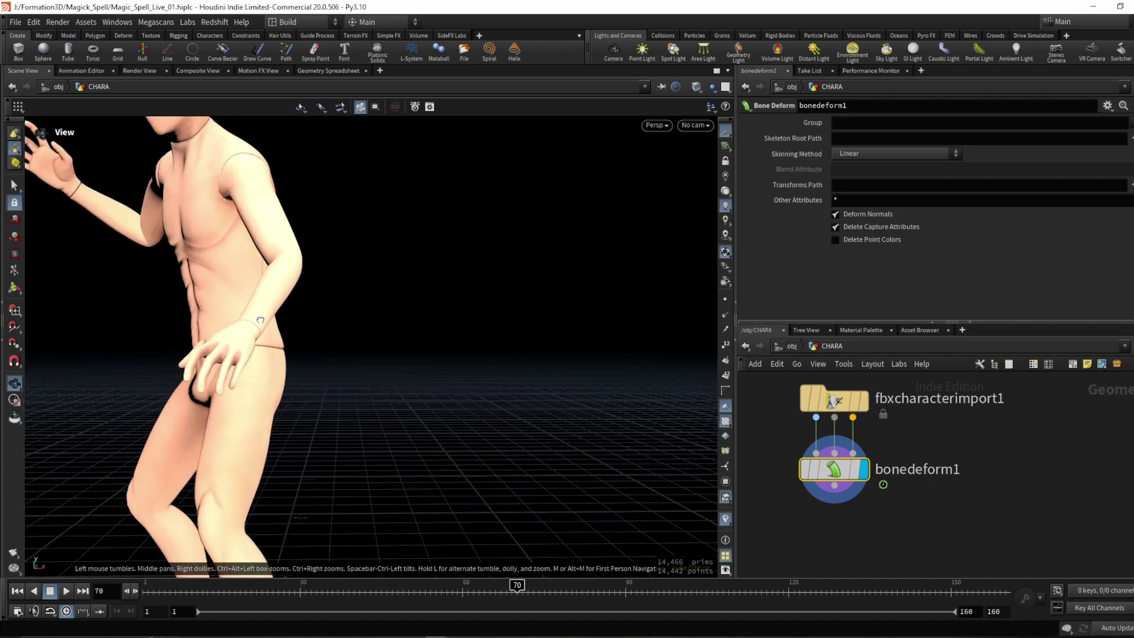
key("Right")
right_click_drag(293, 352, 215, 287)
middle_click_drag(215, 287, 275, 283)
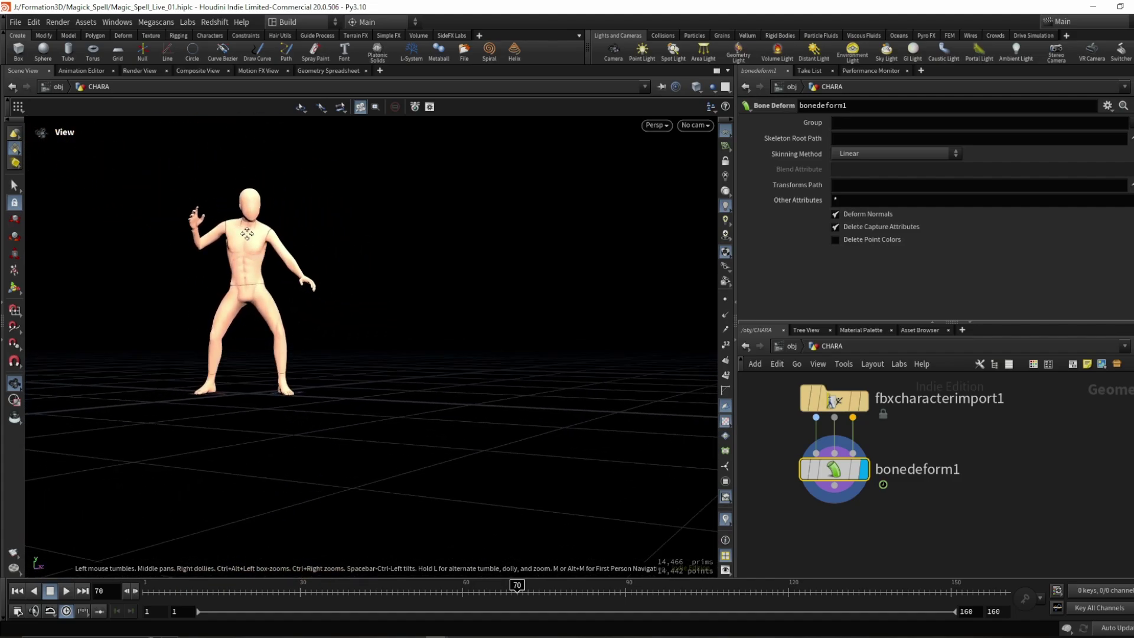
left_click_drag(275, 284, 322, 330)
middle_click_drag(772, 530, 759, 530)
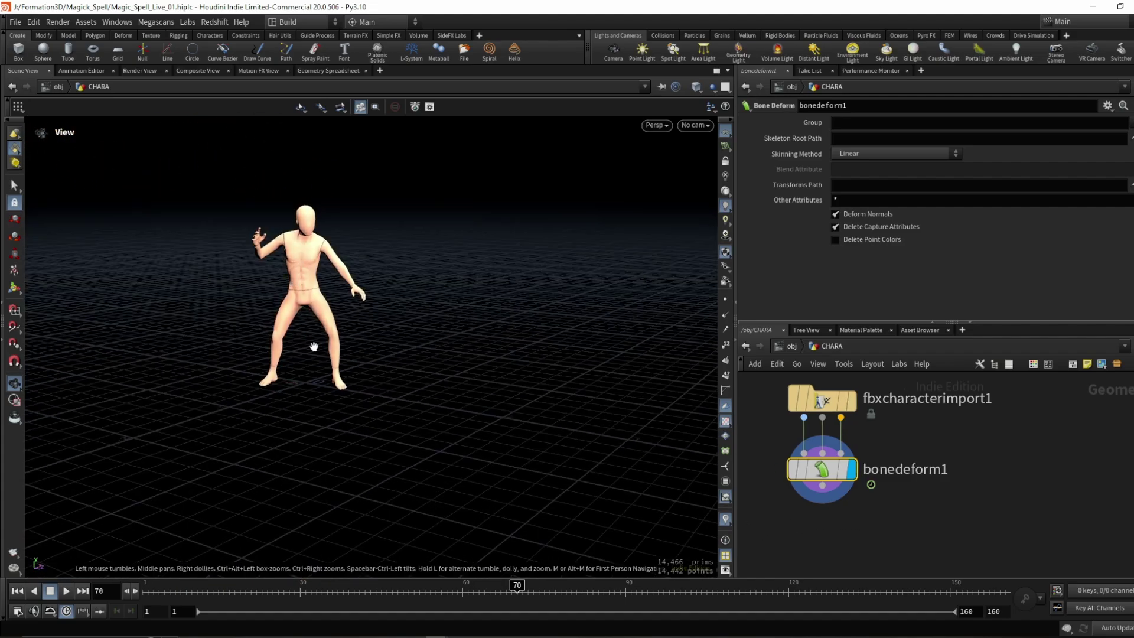
Step: Play the character's animation from the first frame to check where the movement ends
left_click_drag(434, 596, 273, 594)
key("ctrl+Up")
key("Up")
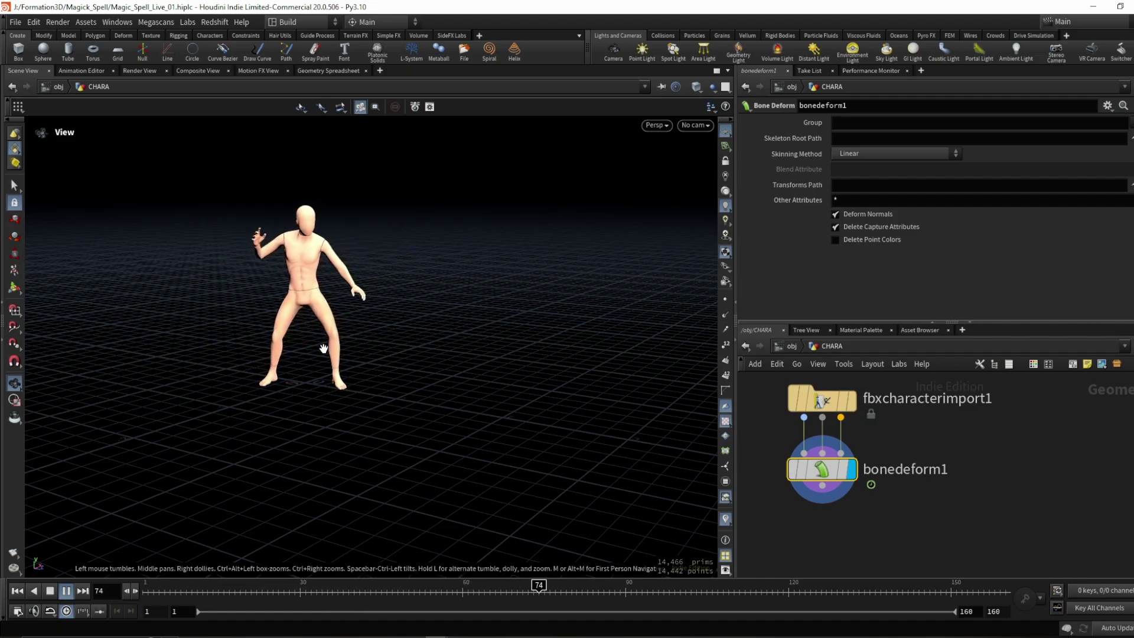
key("Up")
left_click(15, 568)
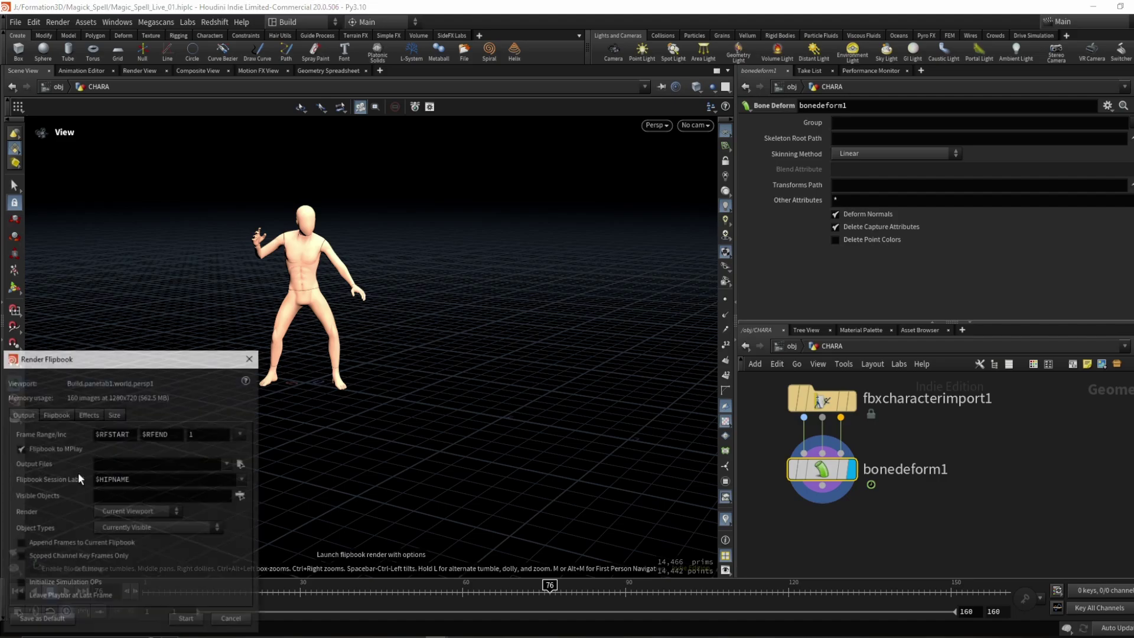
key("Escape")
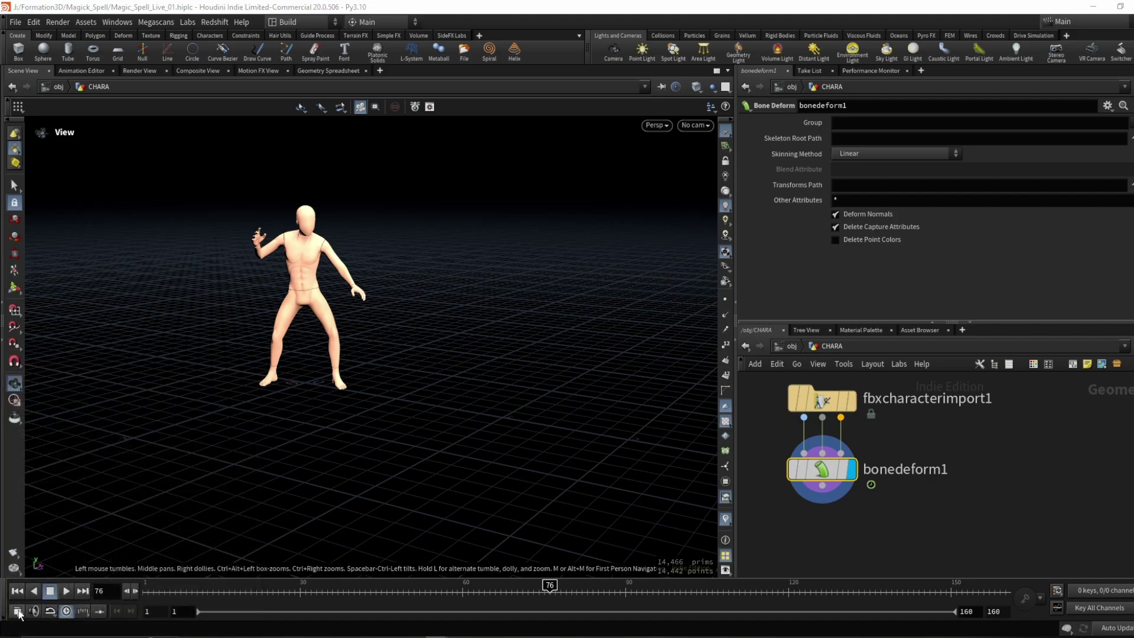
Step: Switch to Mixamo in the browser, check the Standing 1H Magic Attack 01 preview and its length, and return to Houdini
left_click(325, 637)
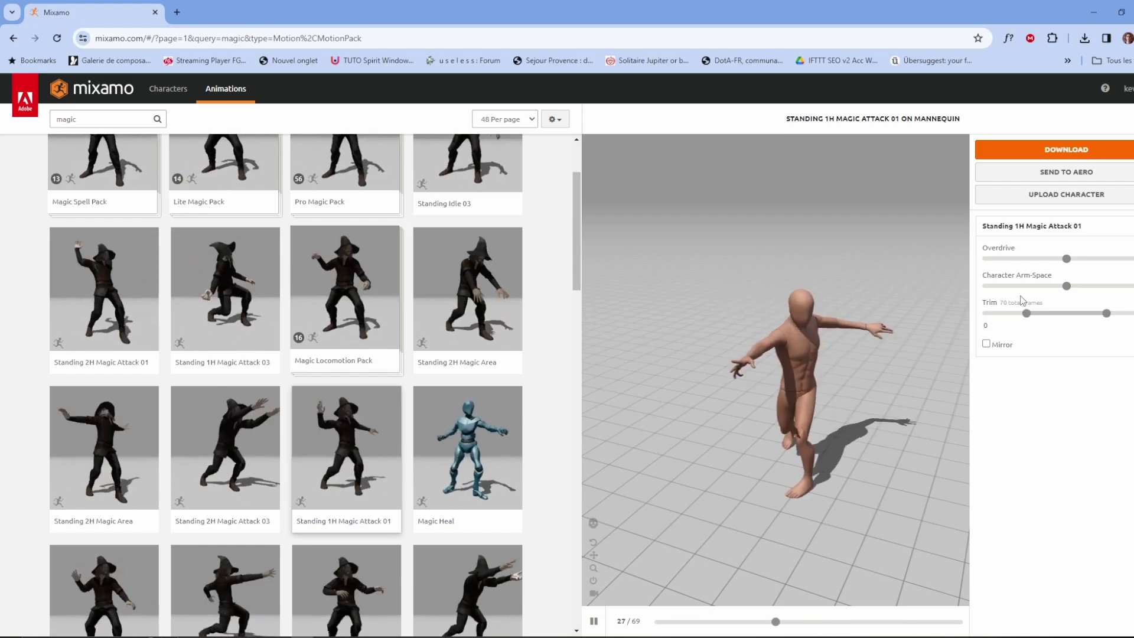
left_click_drag(754, 299, 685, 333)
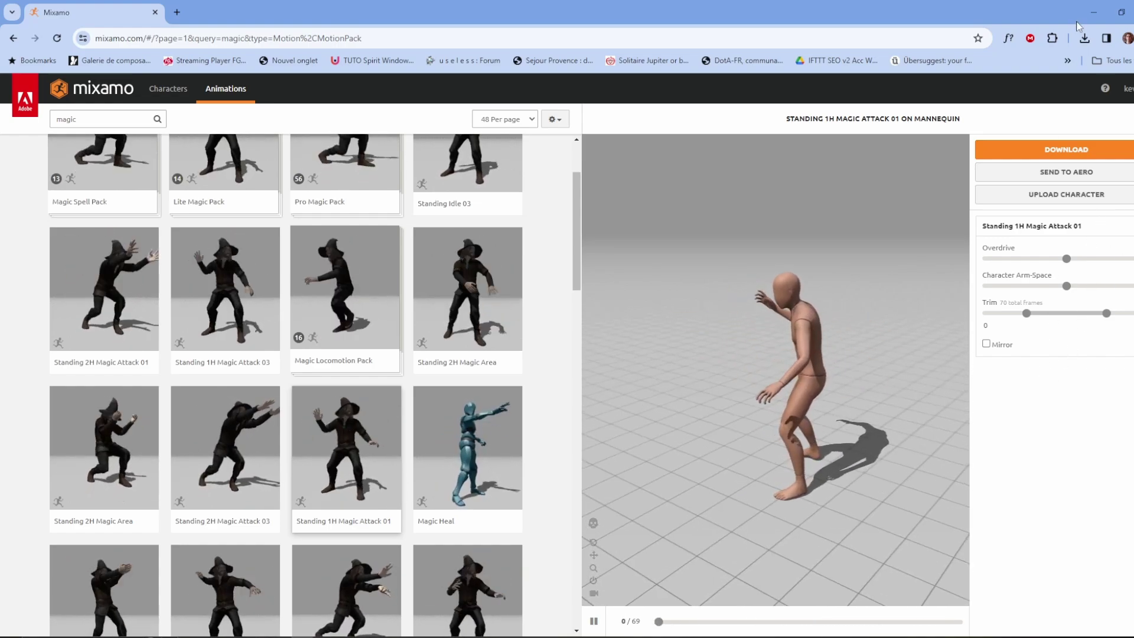
left_click(1091, 12)
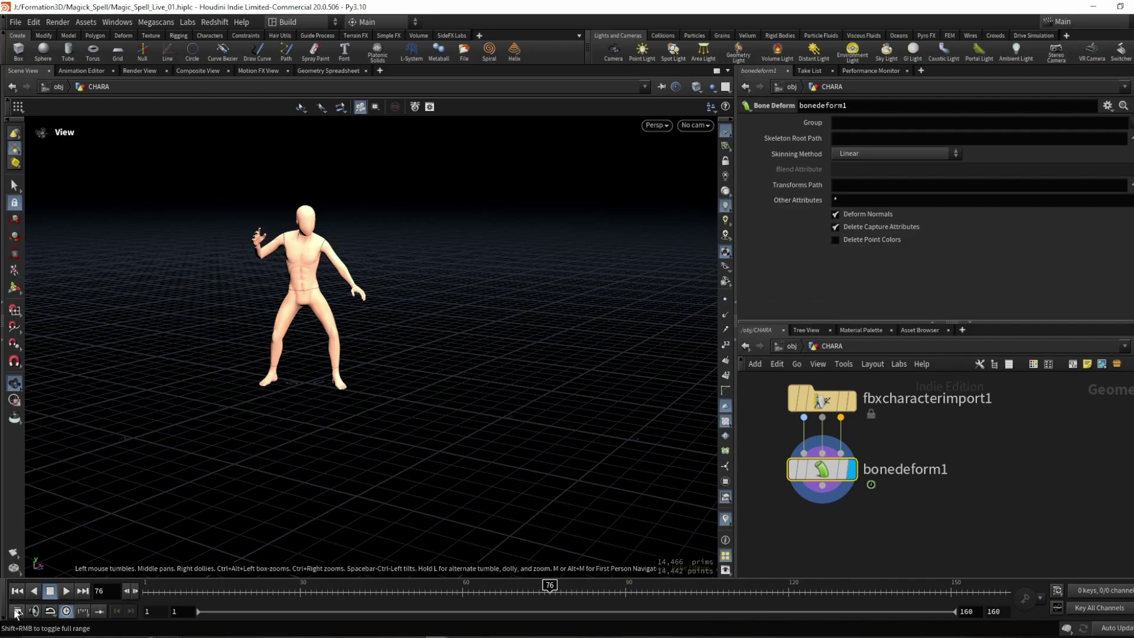
Step: Check the scene's FPS and frame range in the Global Animation Options and close them
left_click(17, 613)
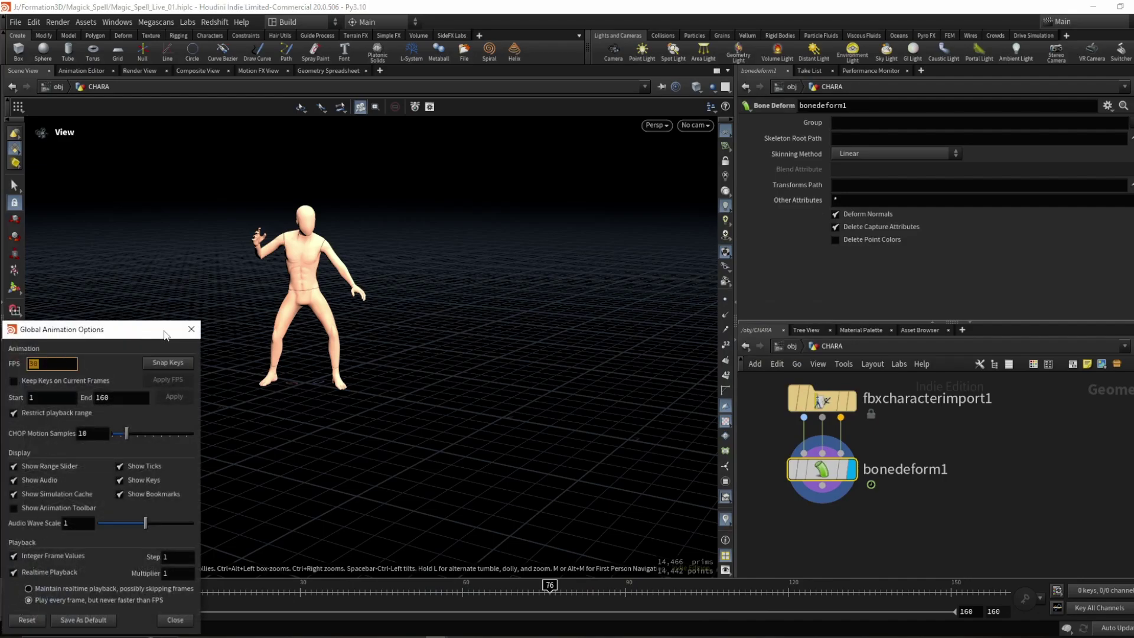
left_click_drag(165, 335, 246, 319)
left_click(263, 599)
Step: Play back the deformed character's animation from the front and the side, returning to frame 1
key("Up")
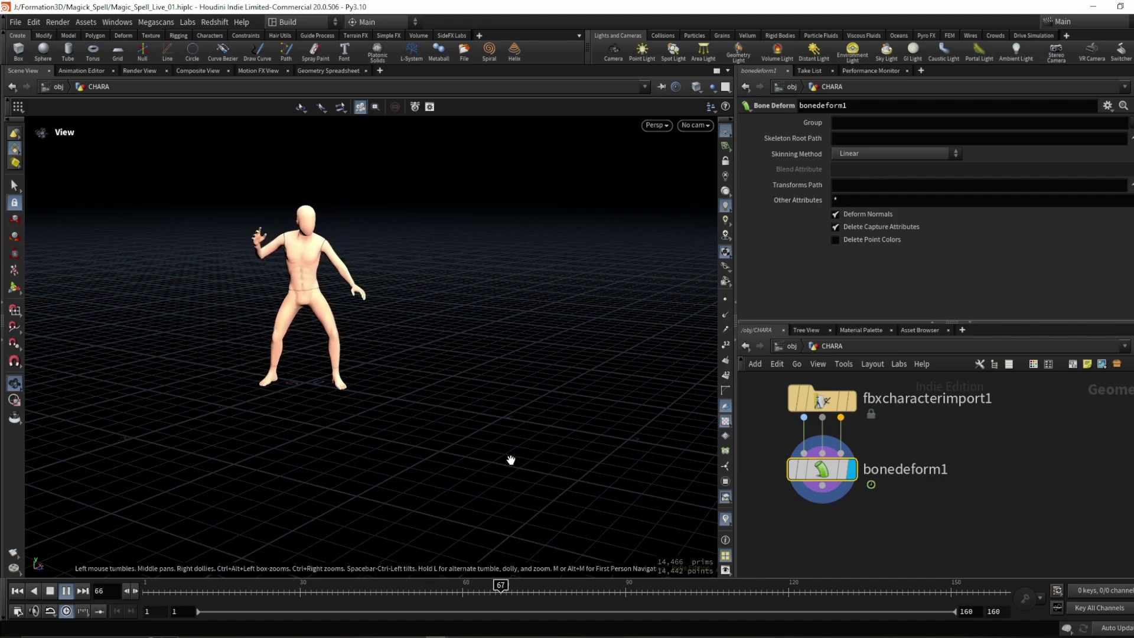
key("ctrl+Up")
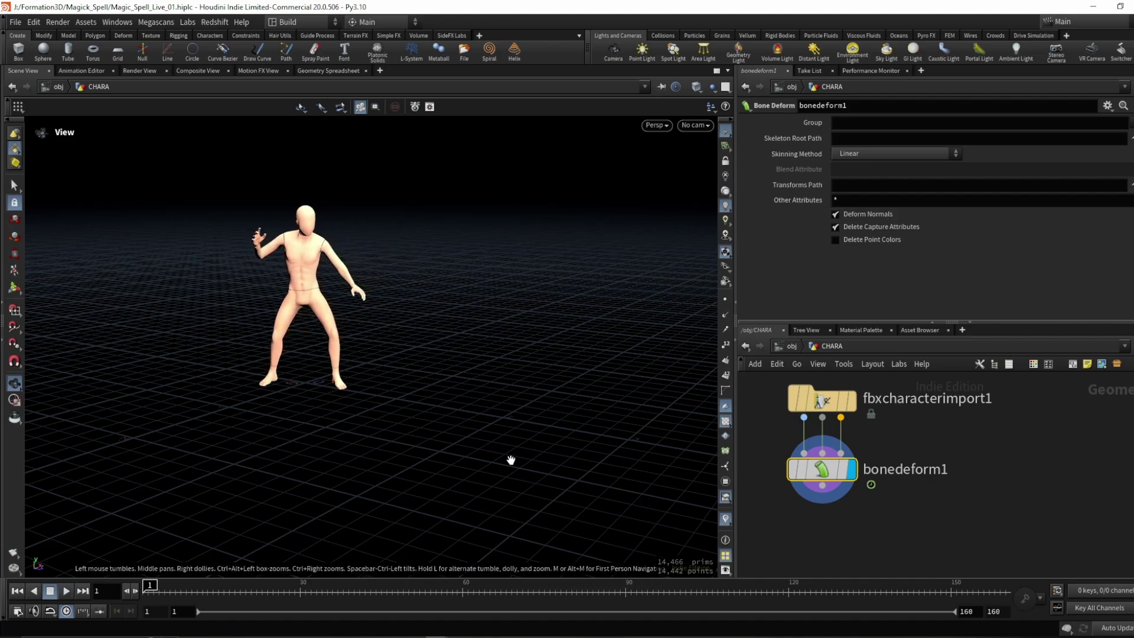
scroll(786, 501, "down", 3)
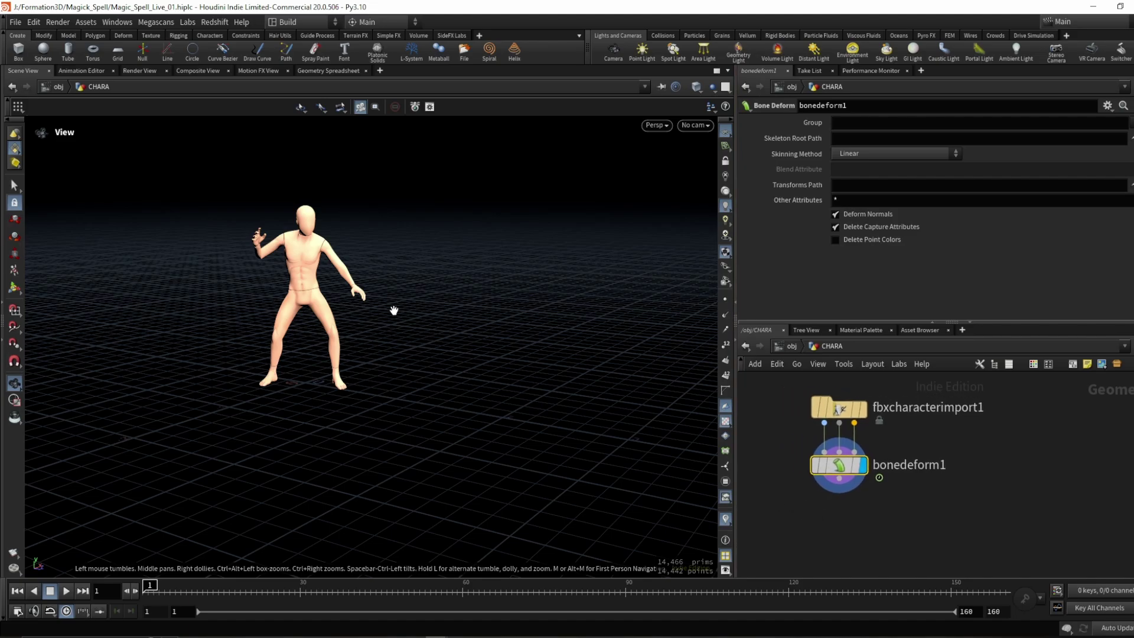
left_click_drag(393, 311, 258, 292)
key("Up")
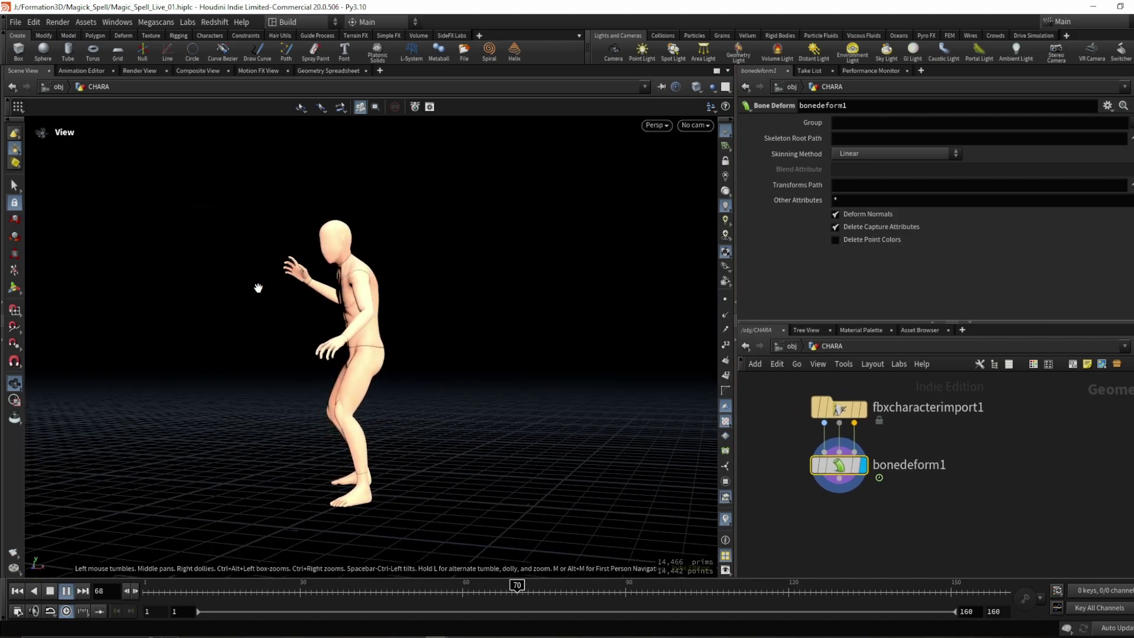
key("ctrl+Up")
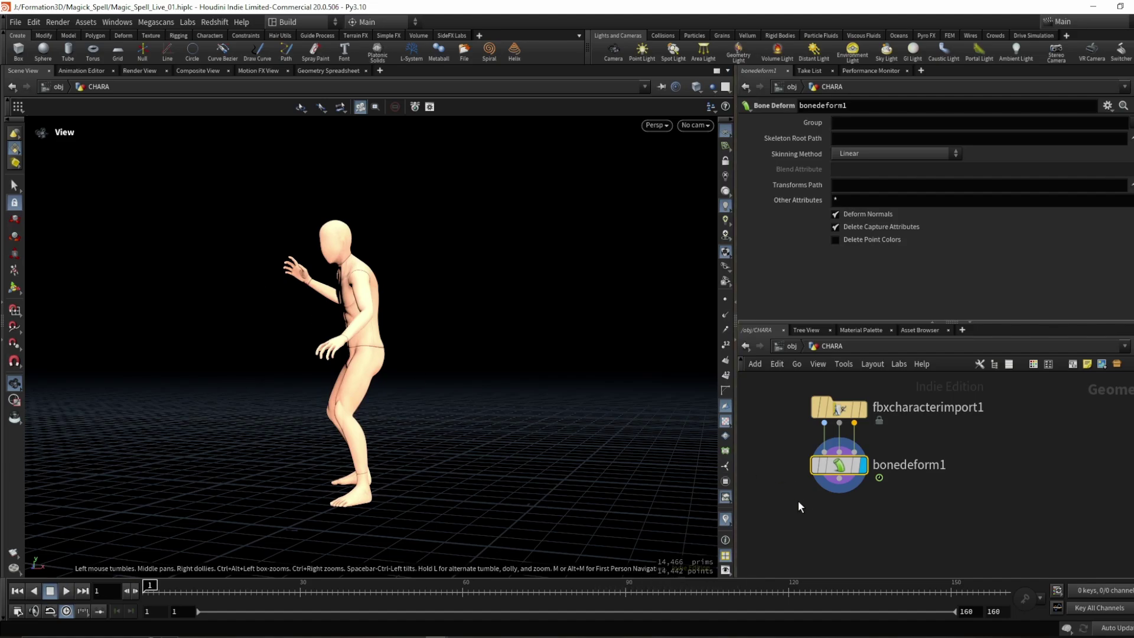
Step: Append a Retime node to the output of bonedeform1 and line it up below that node
left_click(839, 479)
left_click(846, 550)
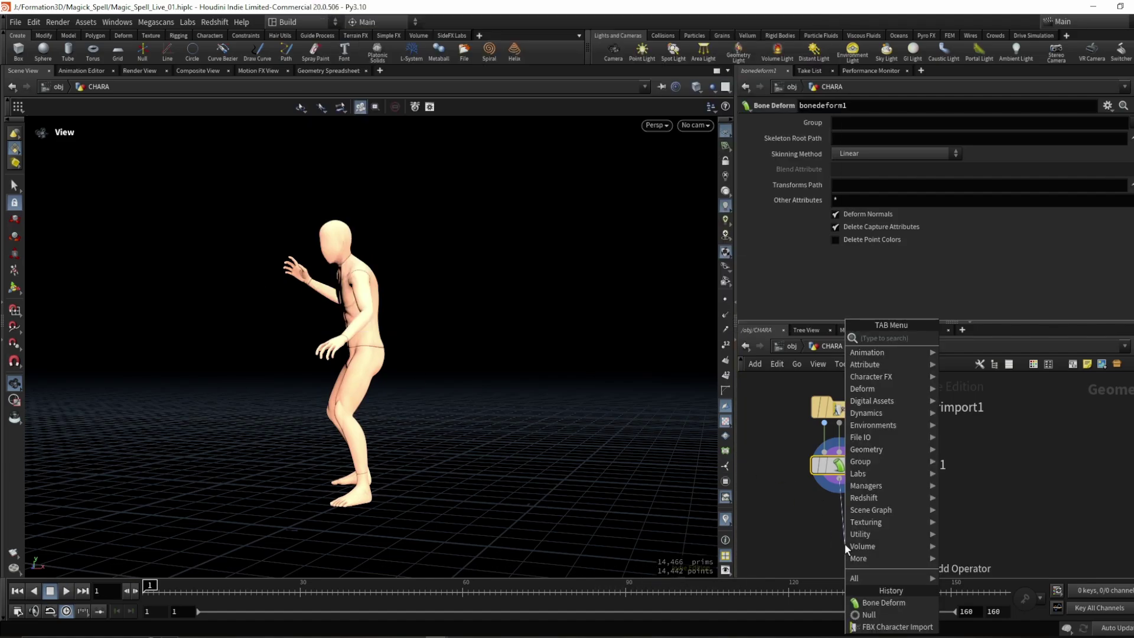
type("retime")
key("Return")
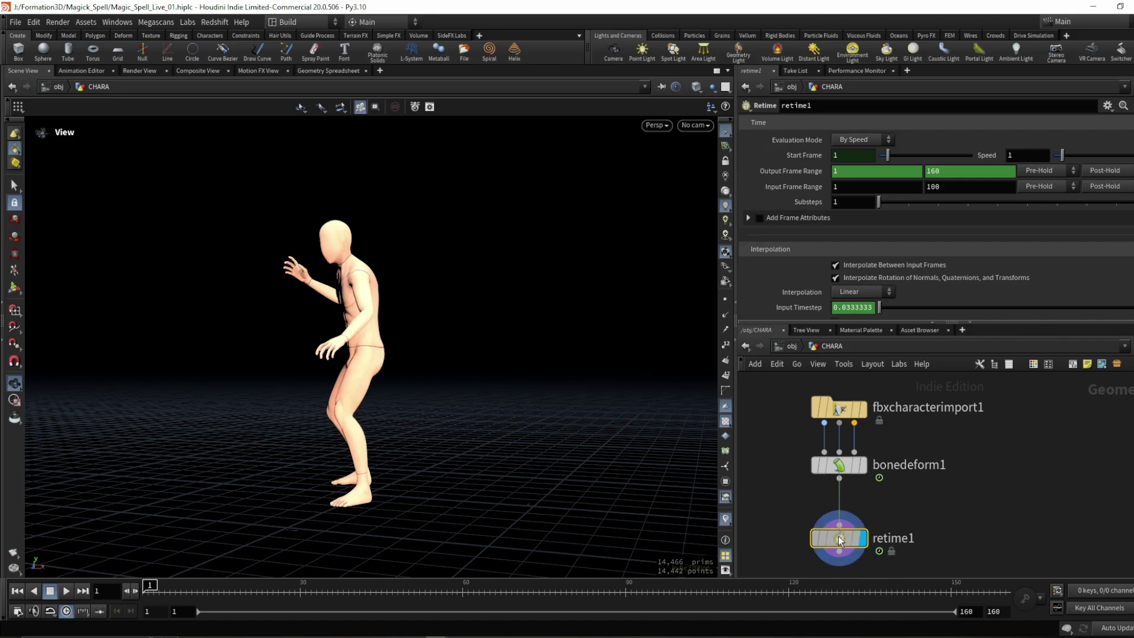
left_click(841, 533)
Step: Set the Retime node to By Frame evaluation with an input frame range from 1 to 70
left_click(857, 138)
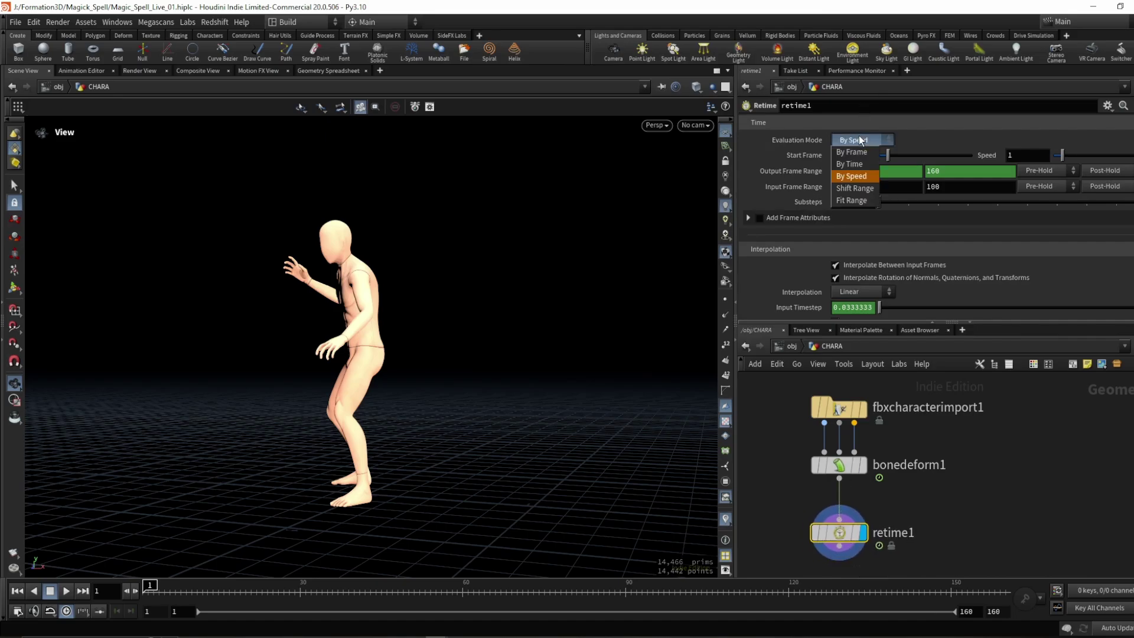
left_click(868, 143)
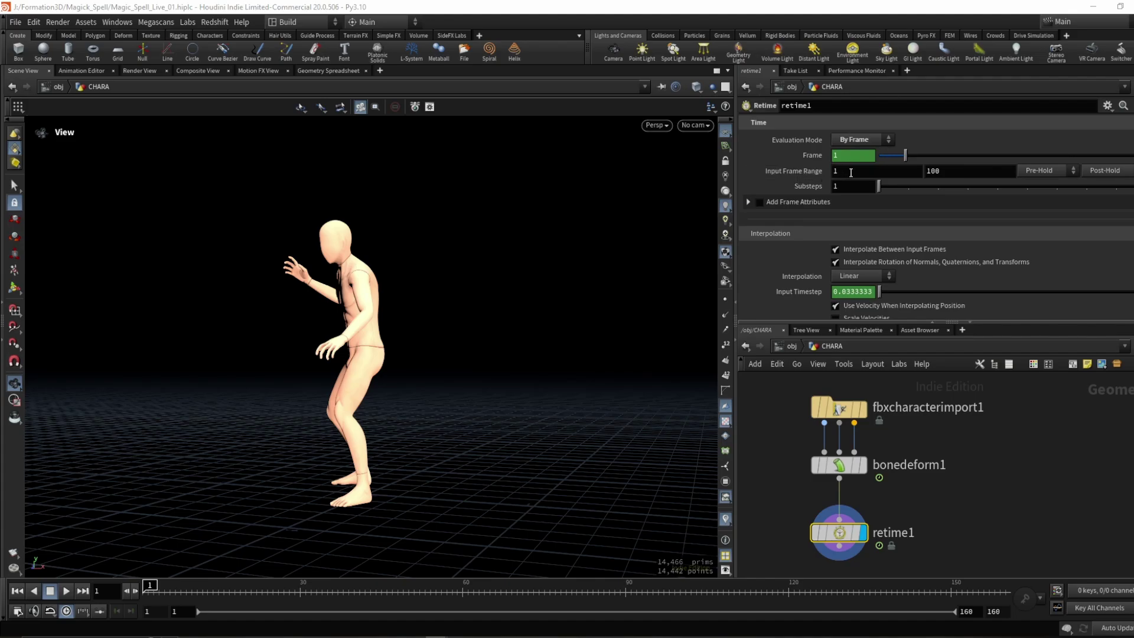
left_click_drag(853, 172, 766, 175)
left_click(949, 171)
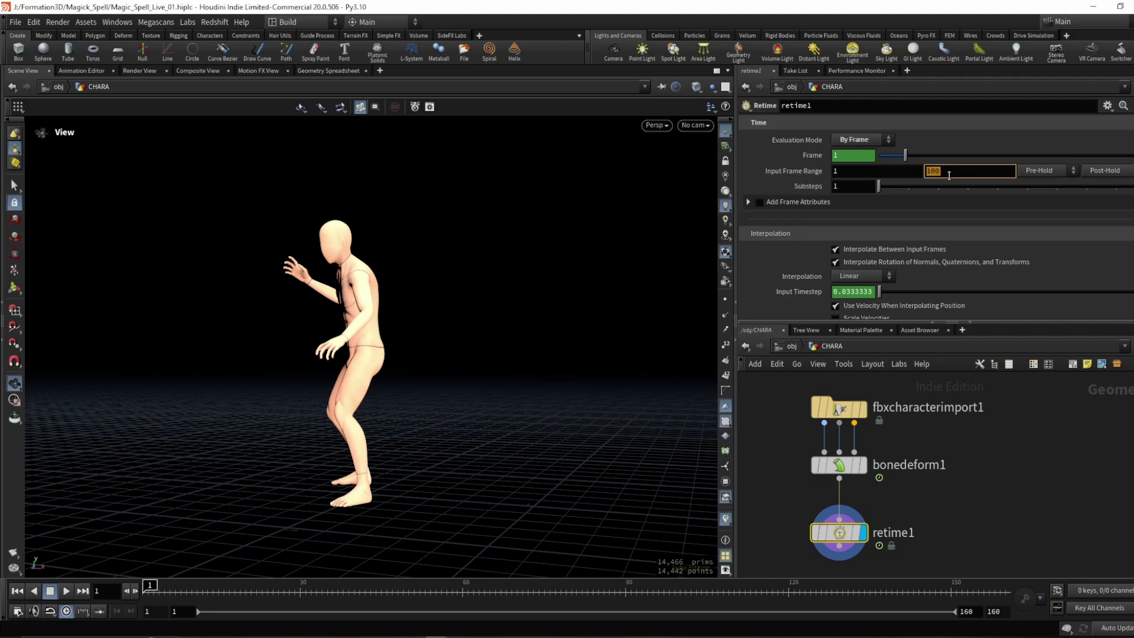
left_click_drag(155, 591, 518, 588)
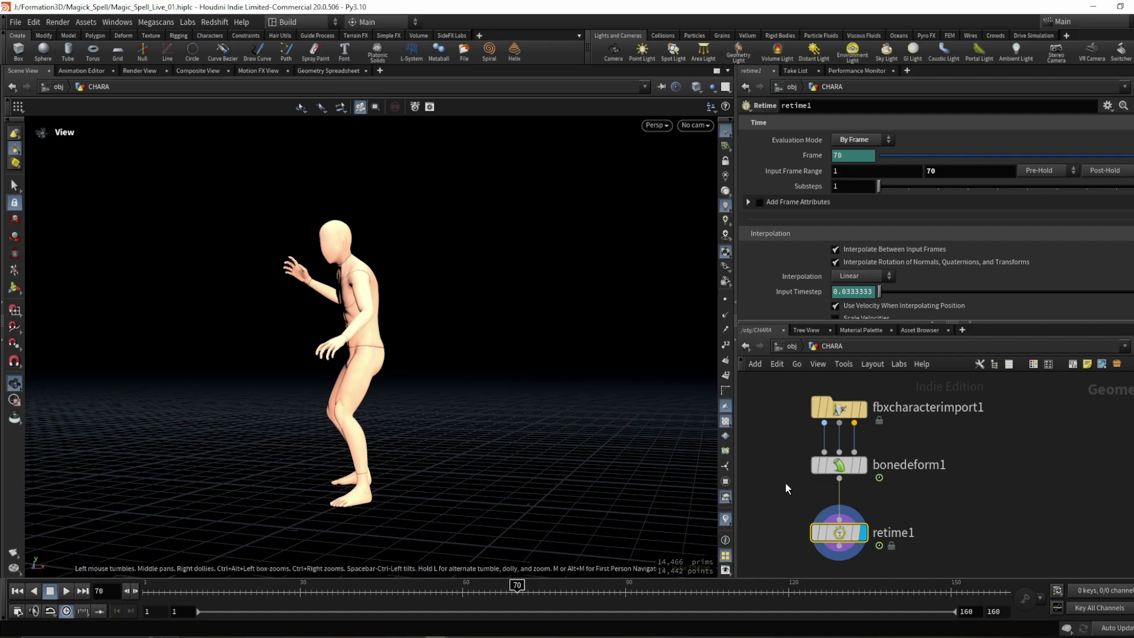
left_click(839, 465)
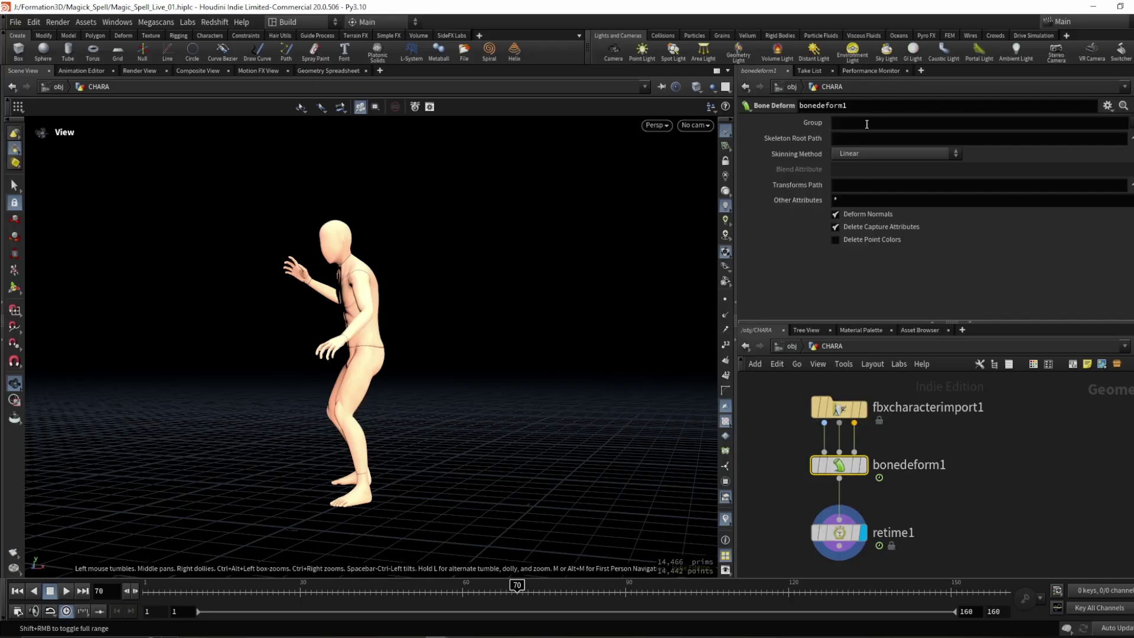
left_click(860, 551)
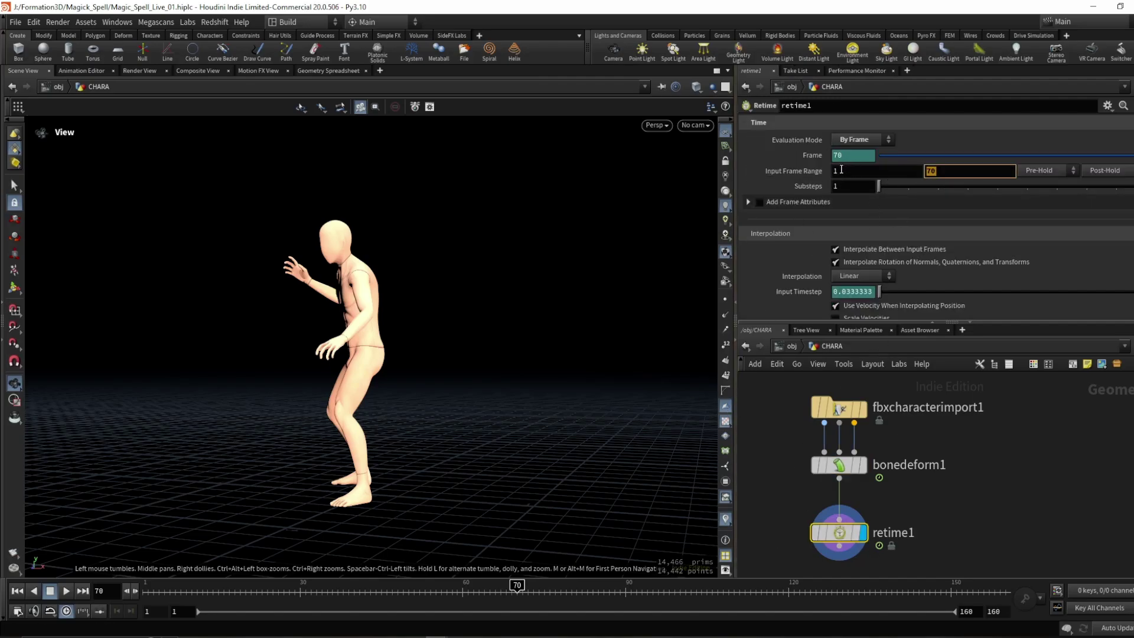
Step: Switch the Retime to By Speed evaluation and try speeds of 0.2, 0.5 and 1 before returning to 0.5
left_click(851, 141)
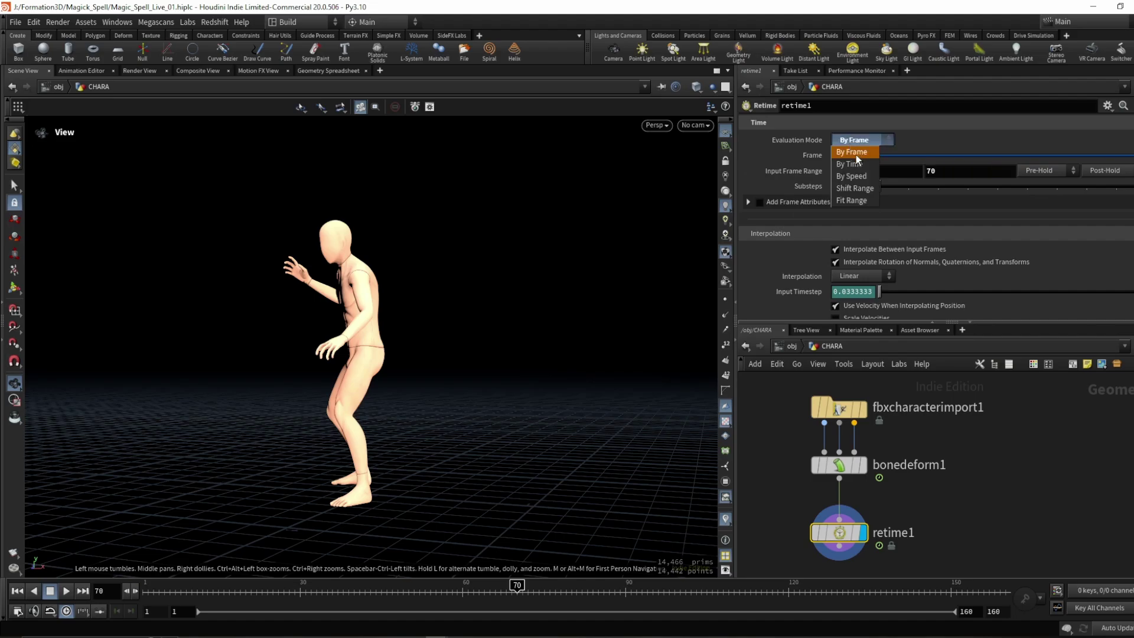
left_click(860, 176)
left_click(1030, 154)
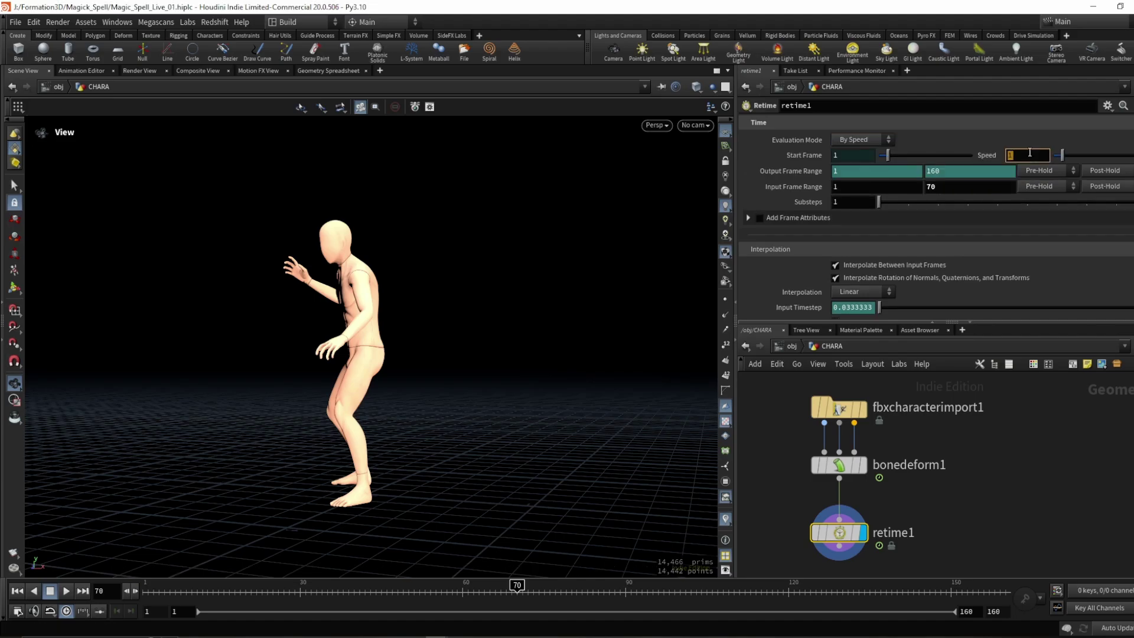
key("Return")
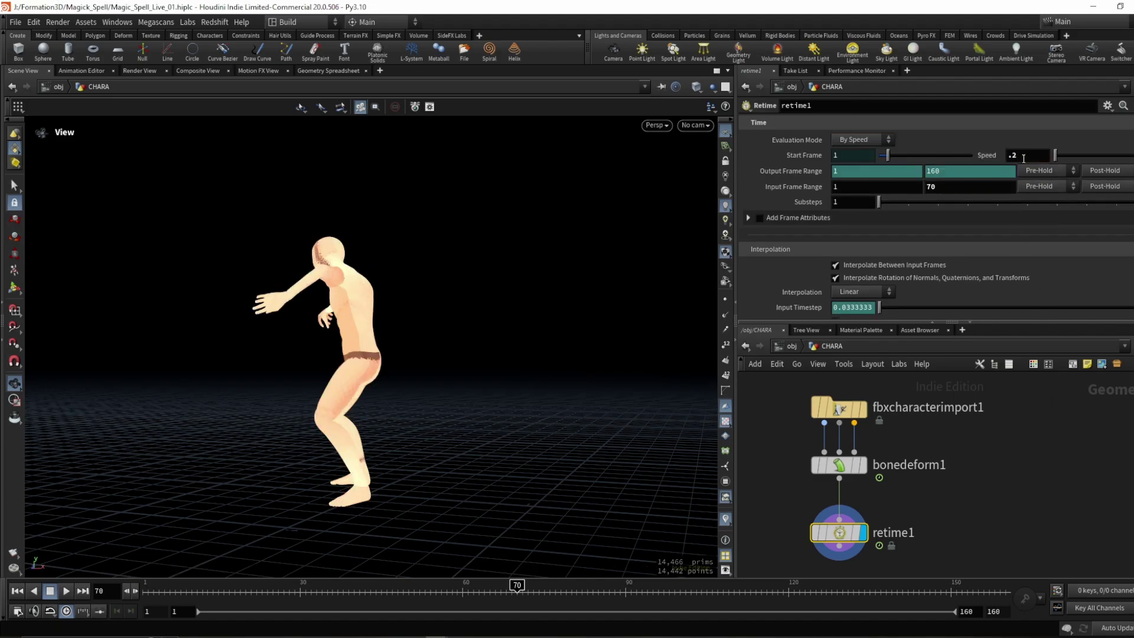
key("Return")
scroll(424, 211, "up", 4)
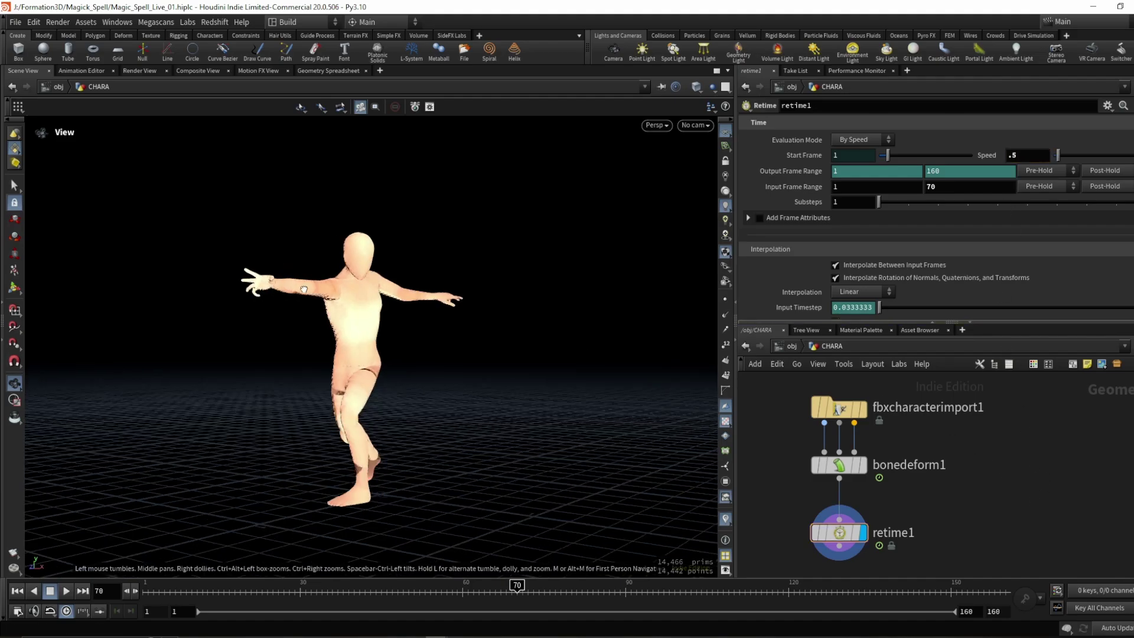
left_click(1028, 154)
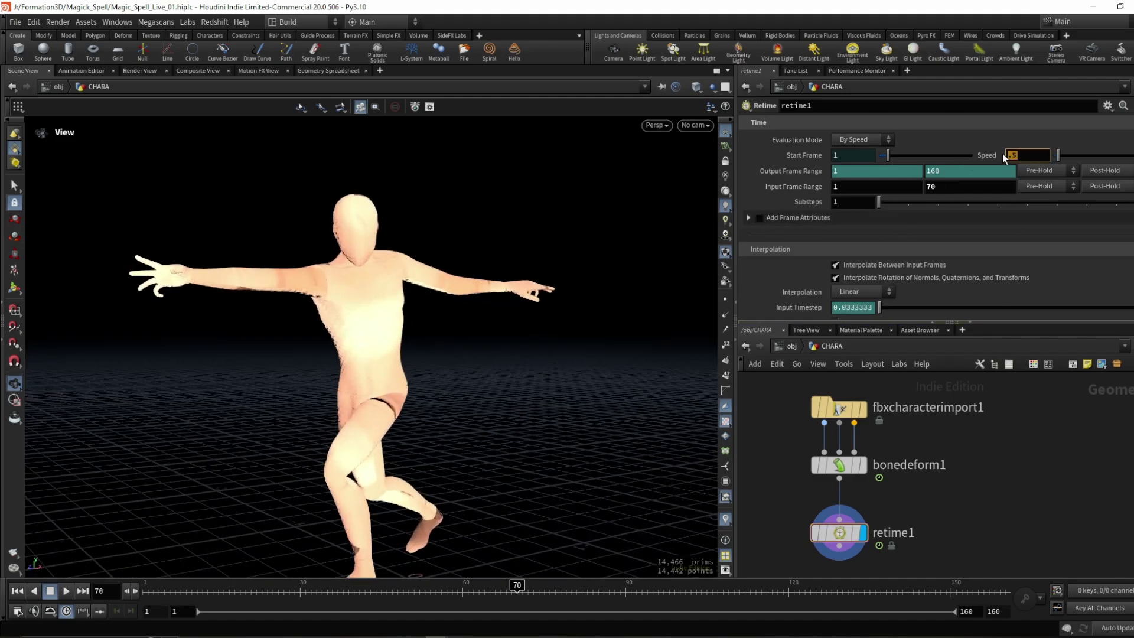
type("1")
key("Return")
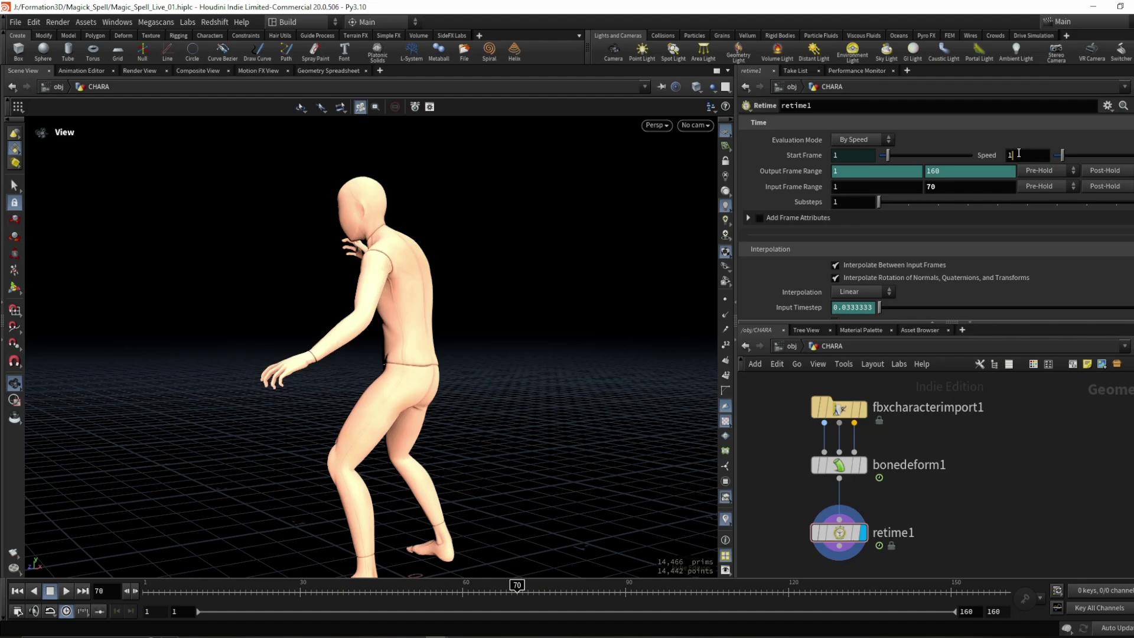
key("Return")
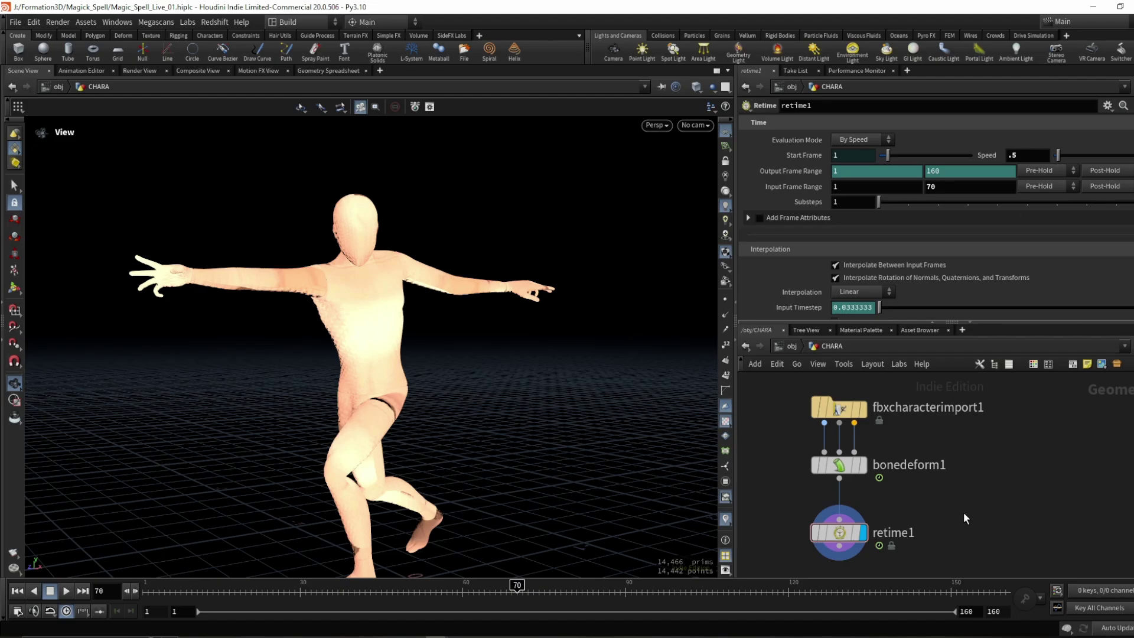
Step: Play back the slowed animation from the first frame, check where the movement ends, and return to frame 1
scroll(783, 254, "down", 3)
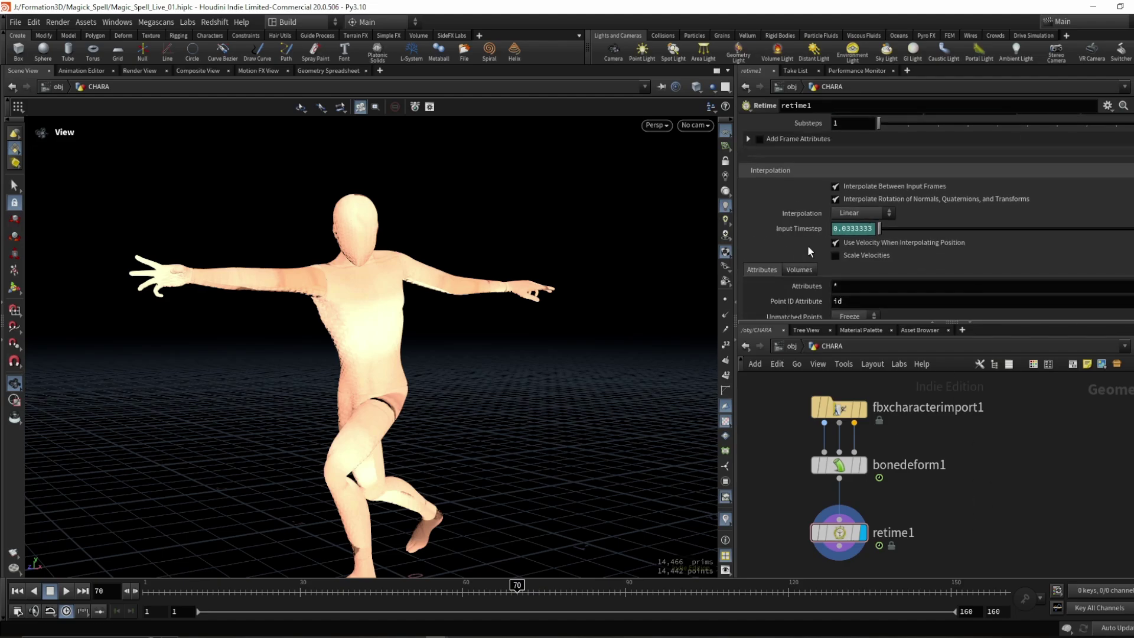
right_click_drag(378, 279, 375, 313)
mouse_move(374, 314)
left_mouse_down()
mouse_move(334, 313)
mouse_move(362, 311)
left_mouse_up()
right_click_drag(363, 312, 321, 359)
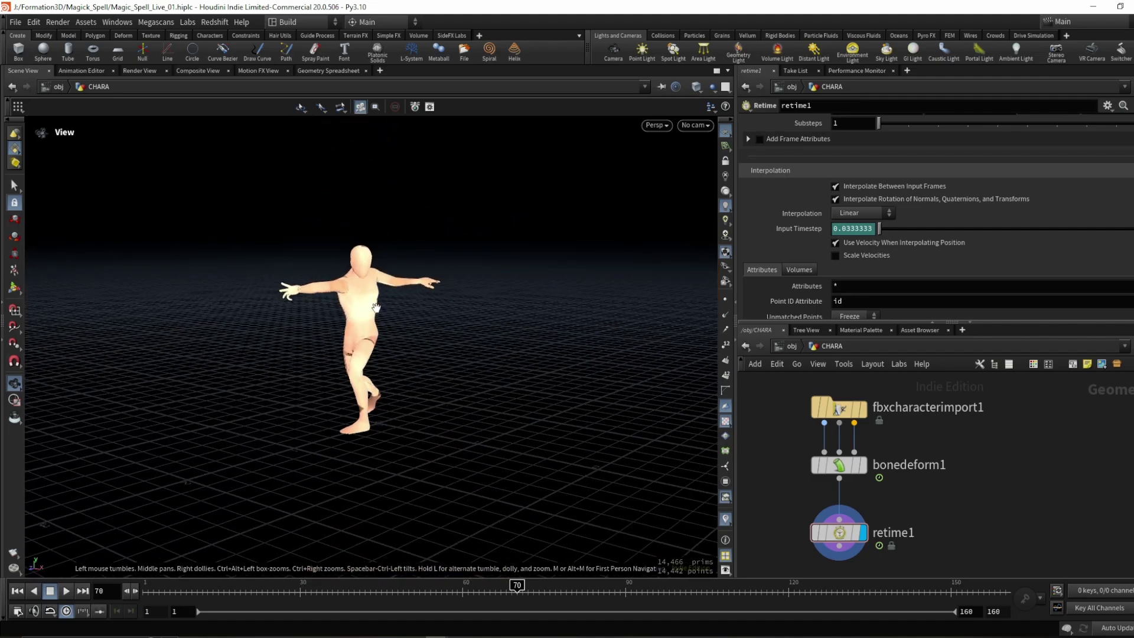
key("ctrl+Up")
key("Up")
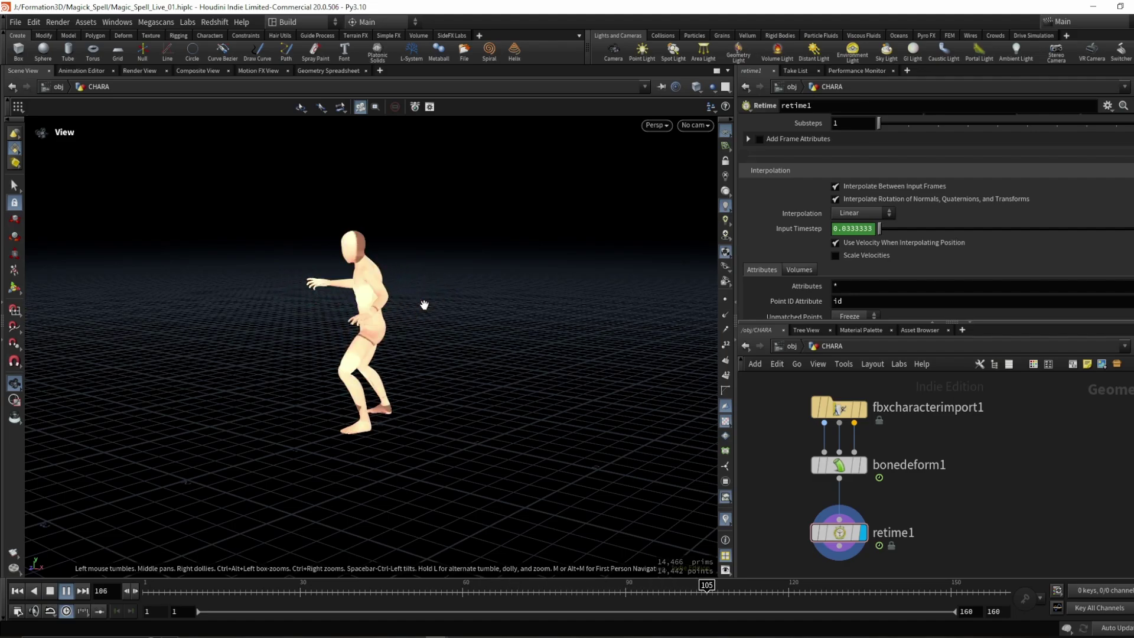
left_click(886, 591)
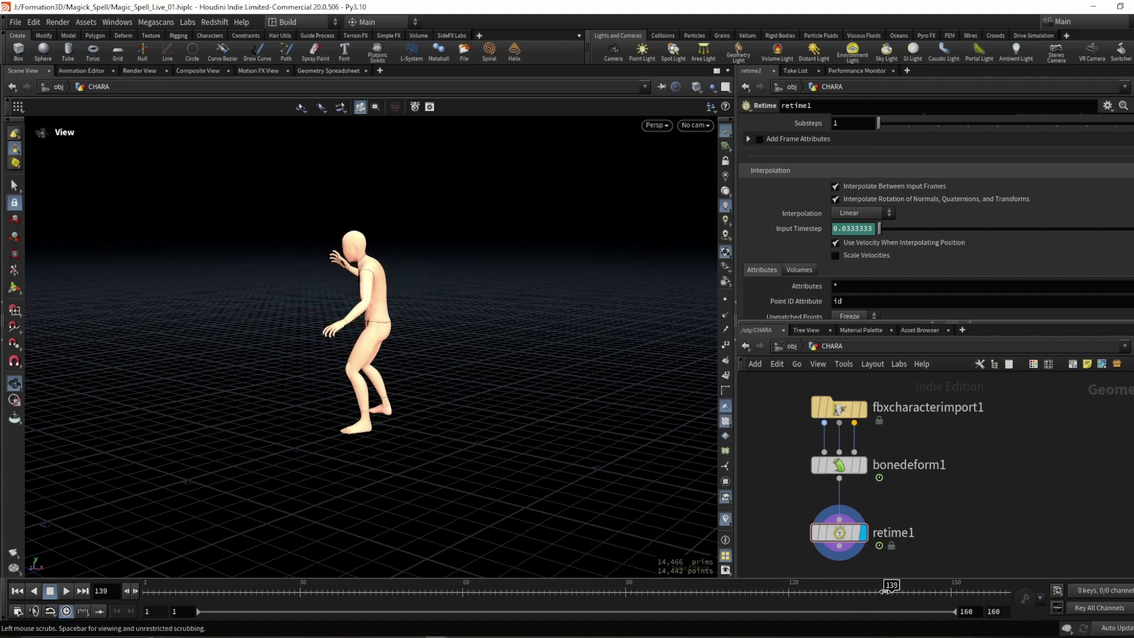
left_click_drag(899, 591, 896, 591)
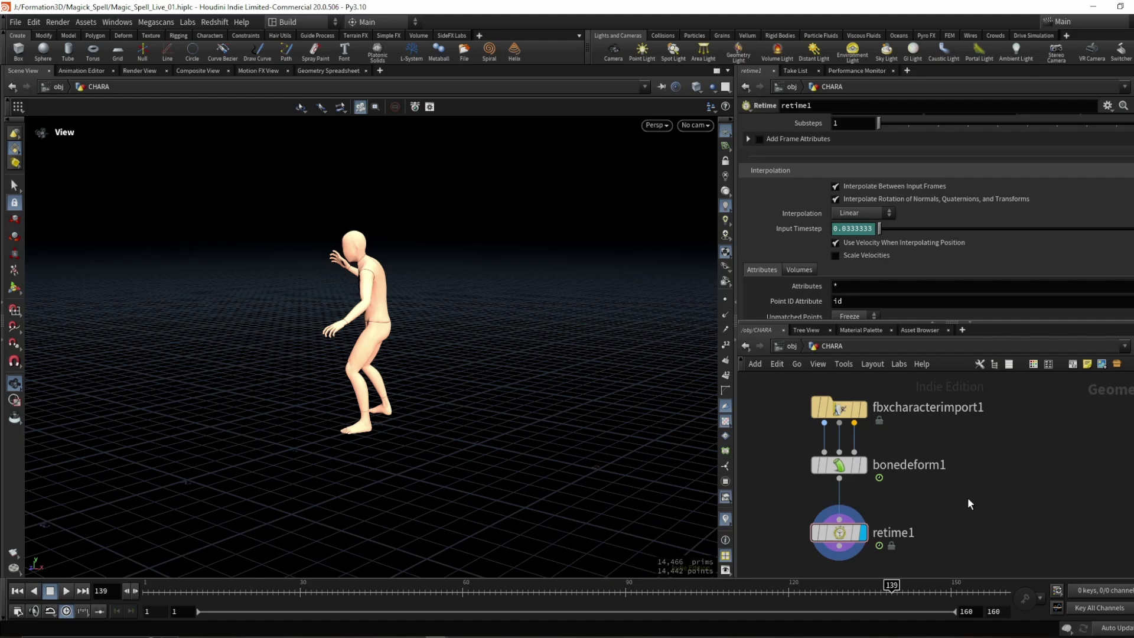
left_click(864, 590)
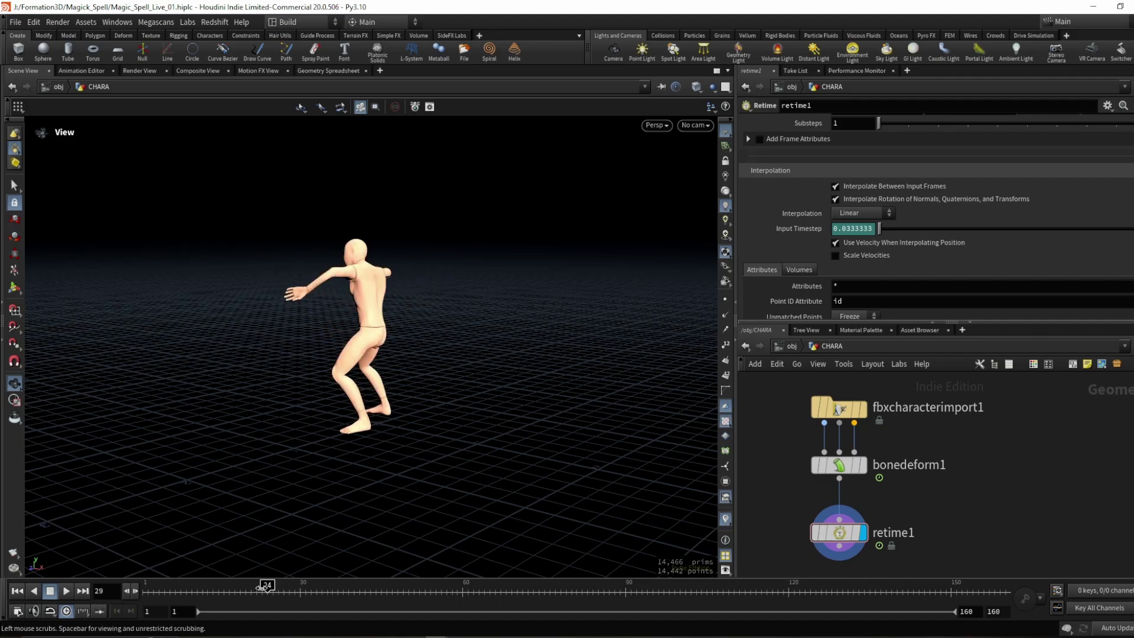
left_click_drag(263, 587, 147, 591)
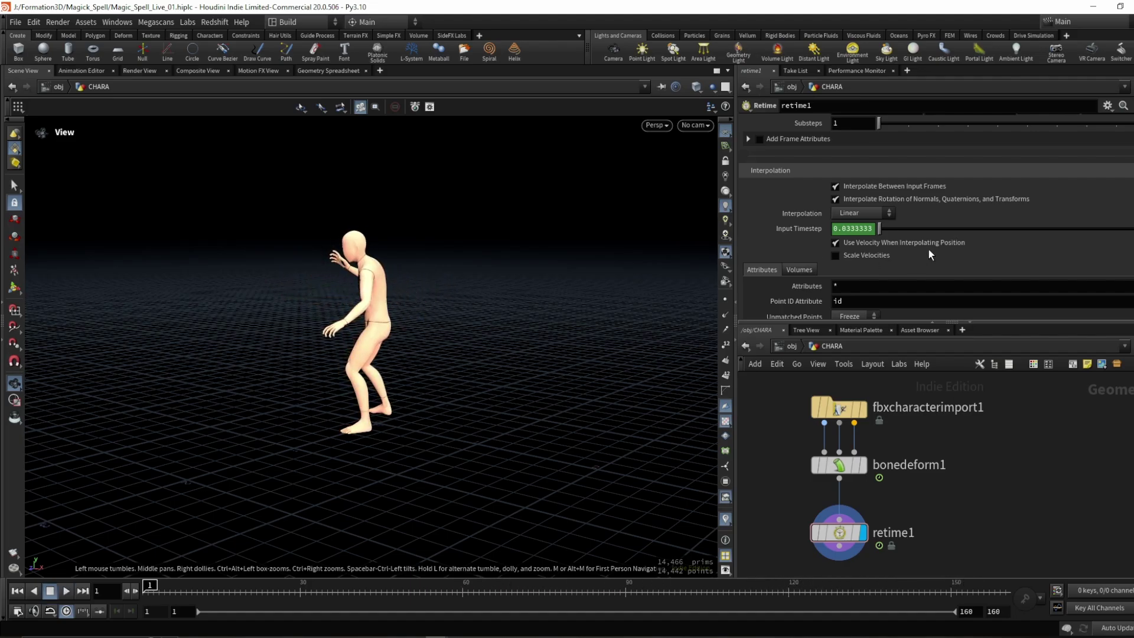
Step: Return the Retime's evaluation mode to By Frame with the expression $FF in its Frame parameter
scroll(814, 241, "up", 3)
left_click(869, 140)
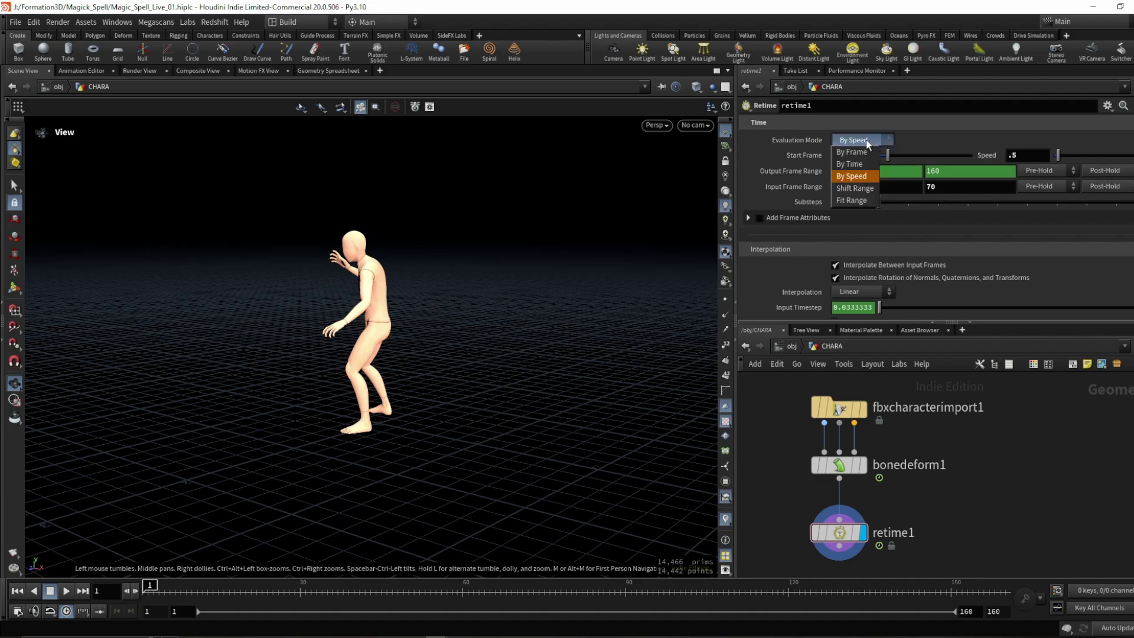
left_click(857, 152)
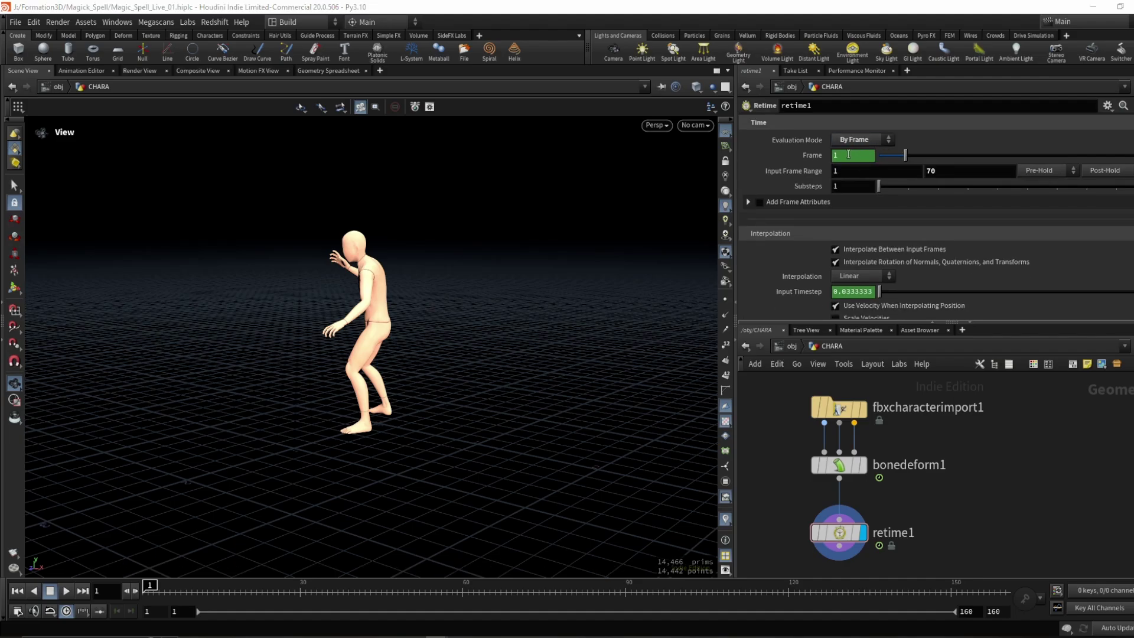
left_click_drag(181, 589, 148, 586)
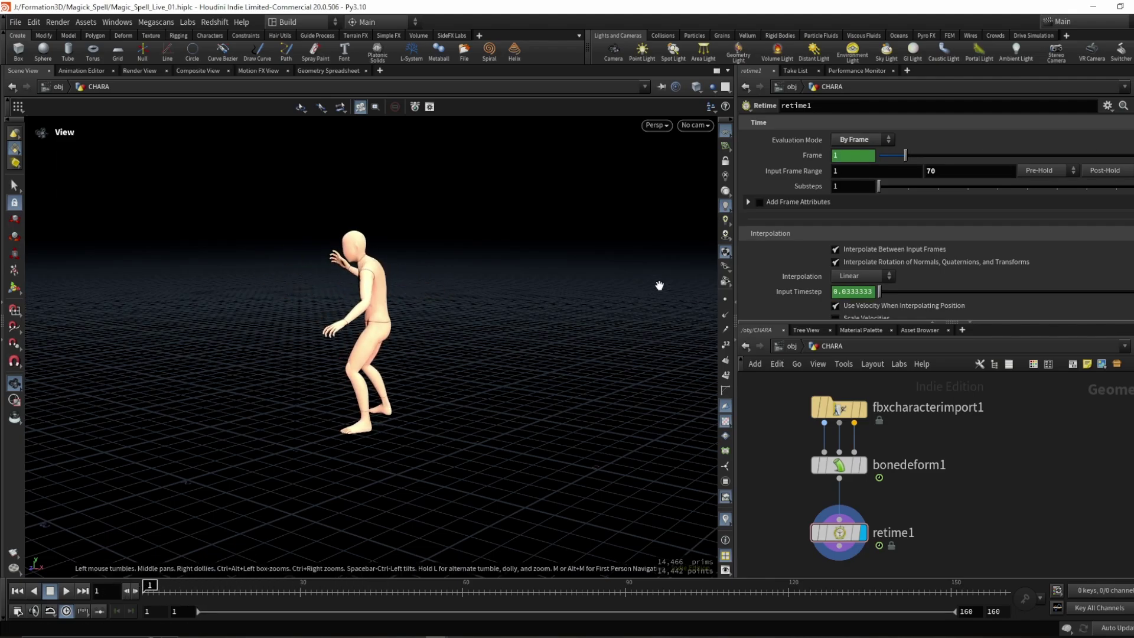
left_click(869, 157)
type("$FF")
key("Return")
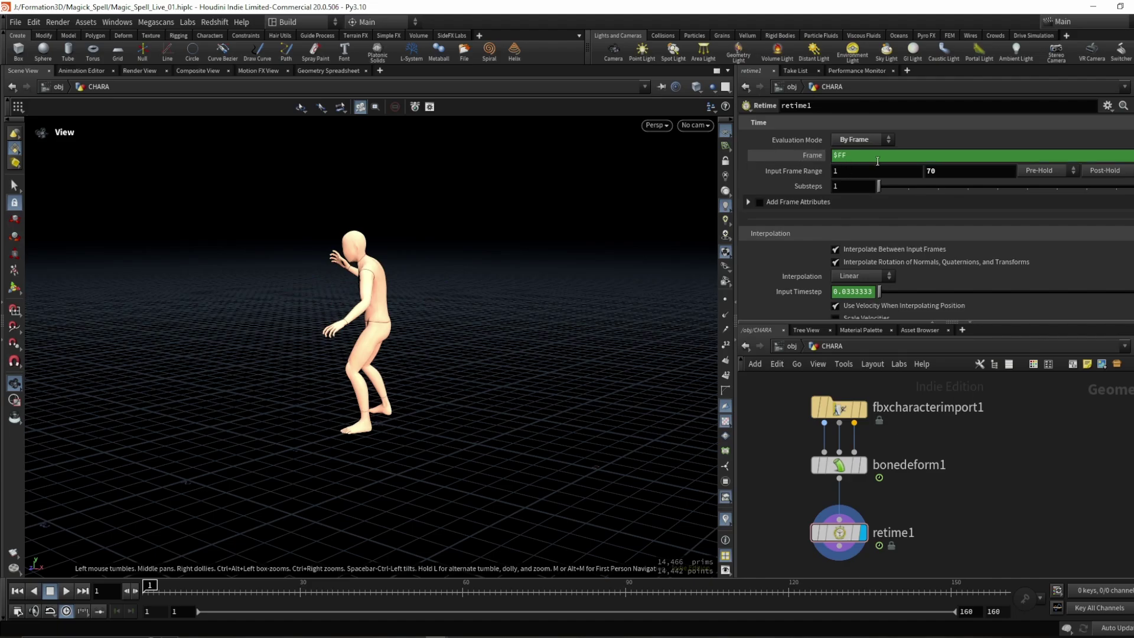
left_click_drag(862, 155, 833, 169)
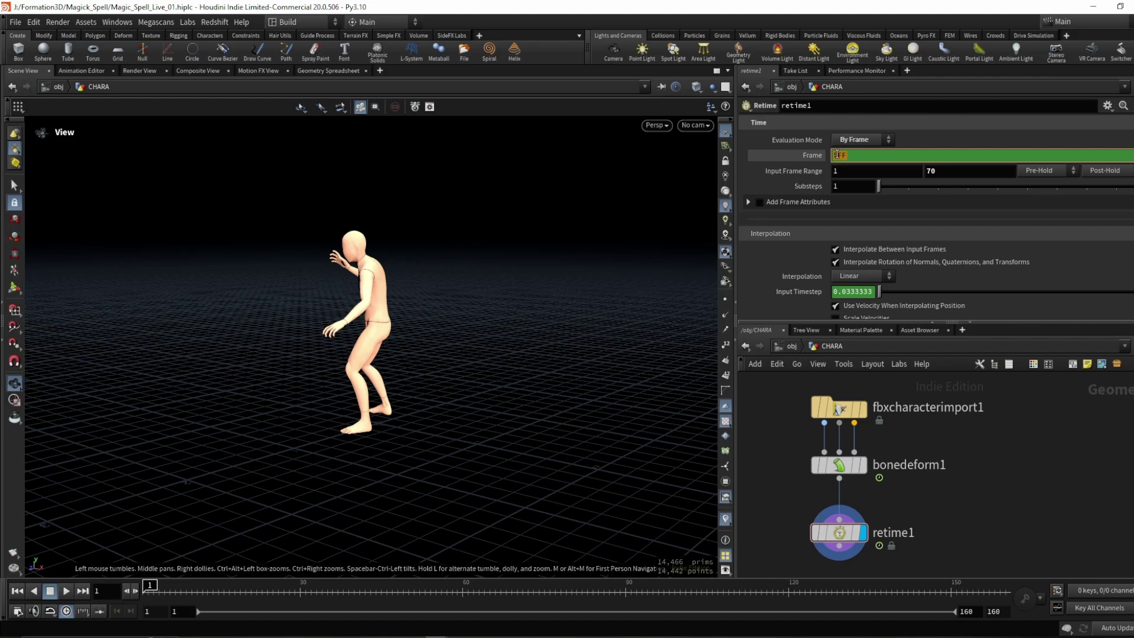
Step: Enable fractional frames on the timeline, check the substeps options, and play and scrub the animation through in-between frames
left_click_drag(153, 585, 180, 586)
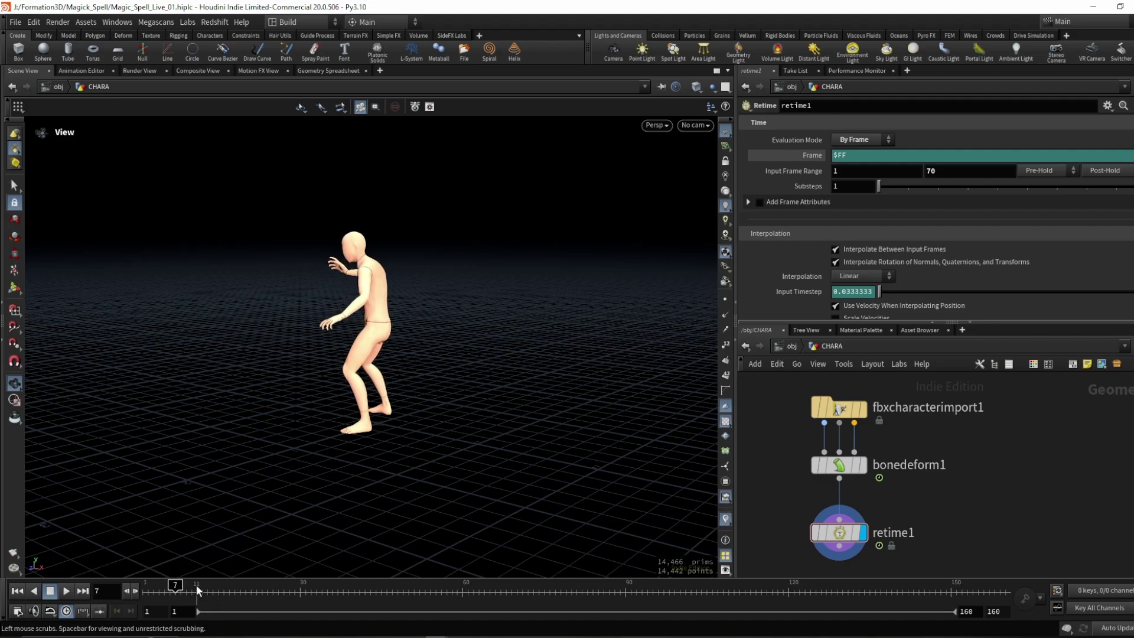
left_click_drag(178, 587, 145, 591)
left_click(84, 611)
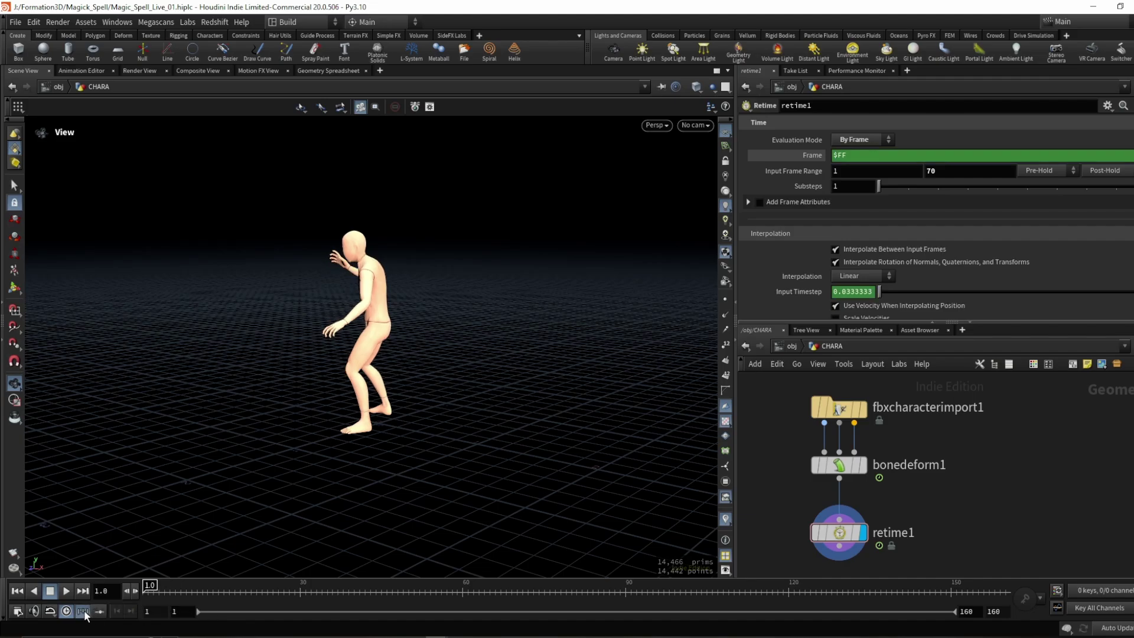
right_click(84, 611)
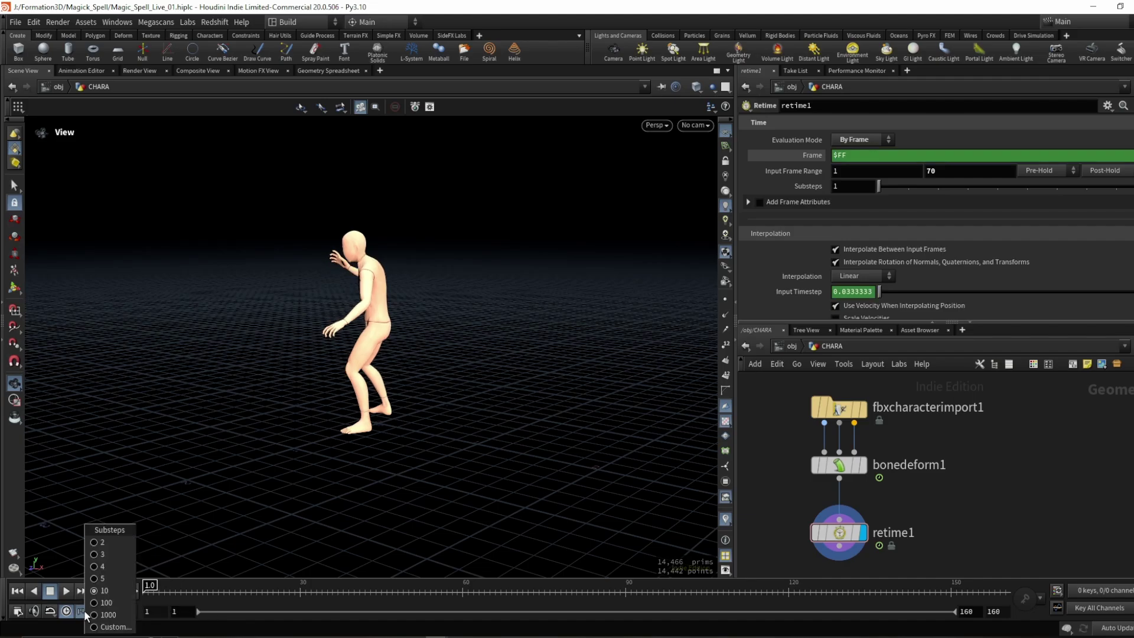
left_click(783, 521)
key("Up")
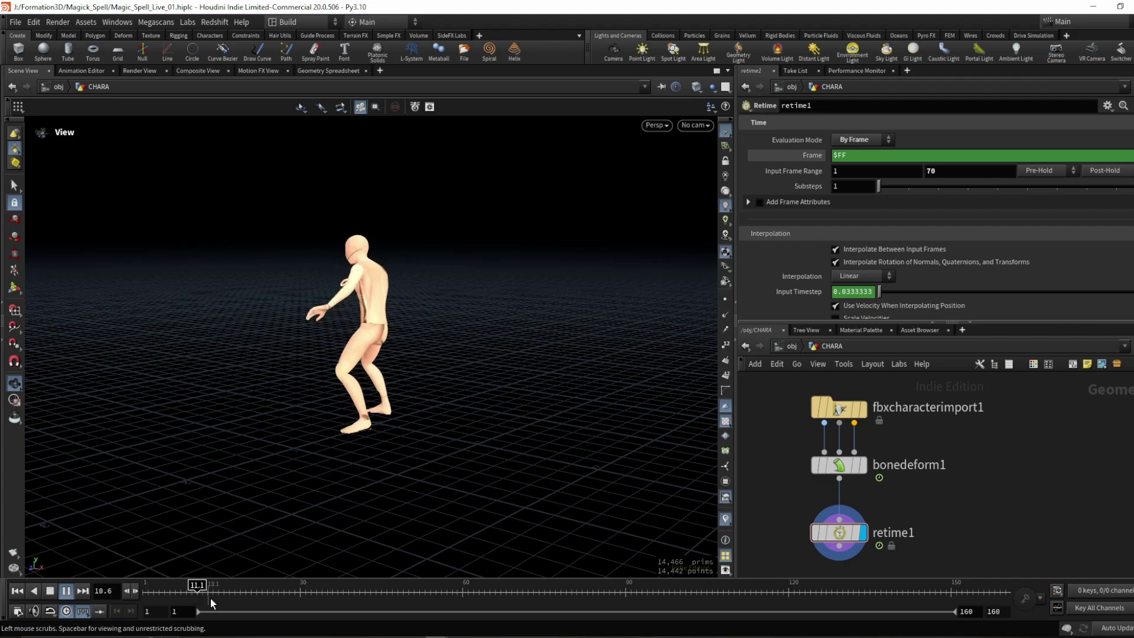
left_click_drag(212, 602, 277, 587)
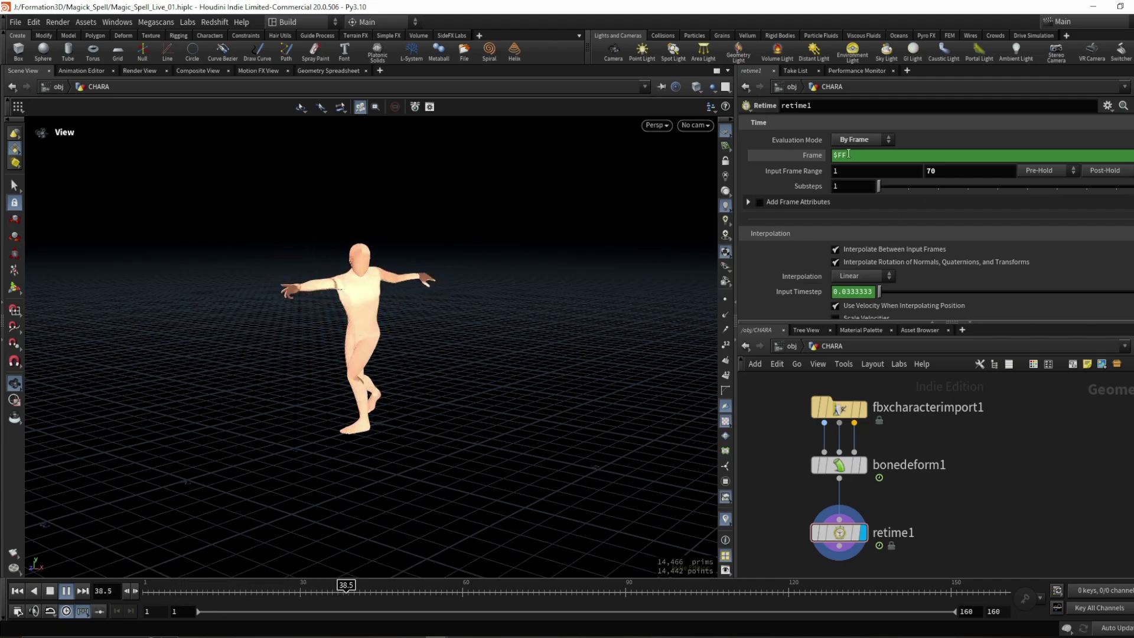
Step: Delete the $FF expression from the Retime's Frame parameter, keeping 48.9 as a plain value
left_click(813, 168)
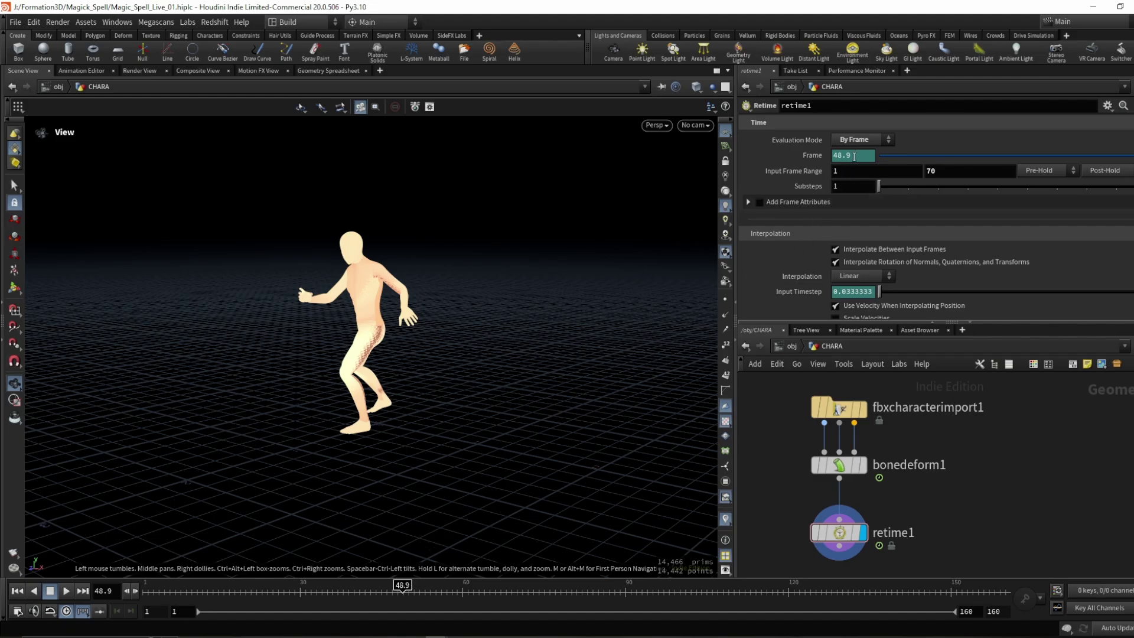
middle_click(876, 154, "ctrl")
left_click(871, 155)
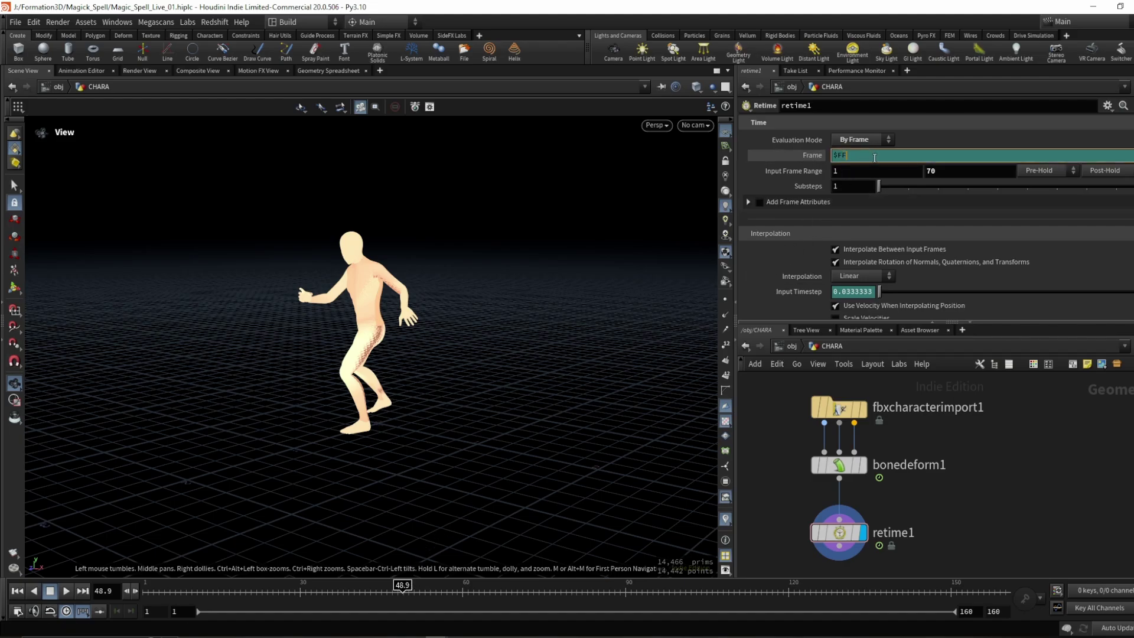
left_click(812, 155, "ctrl+shift")
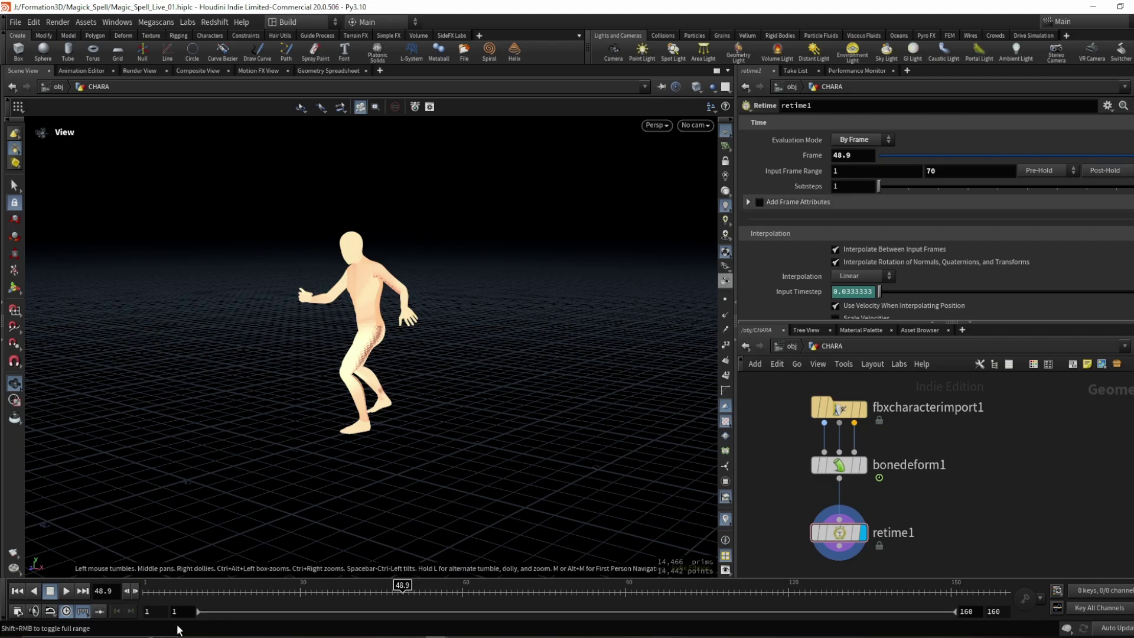
Step: Turn off fractional frames on the timeline, return to frame 1, and set the Retime's Frame parameter to 1
left_click(88, 611)
key("ctrl+Up")
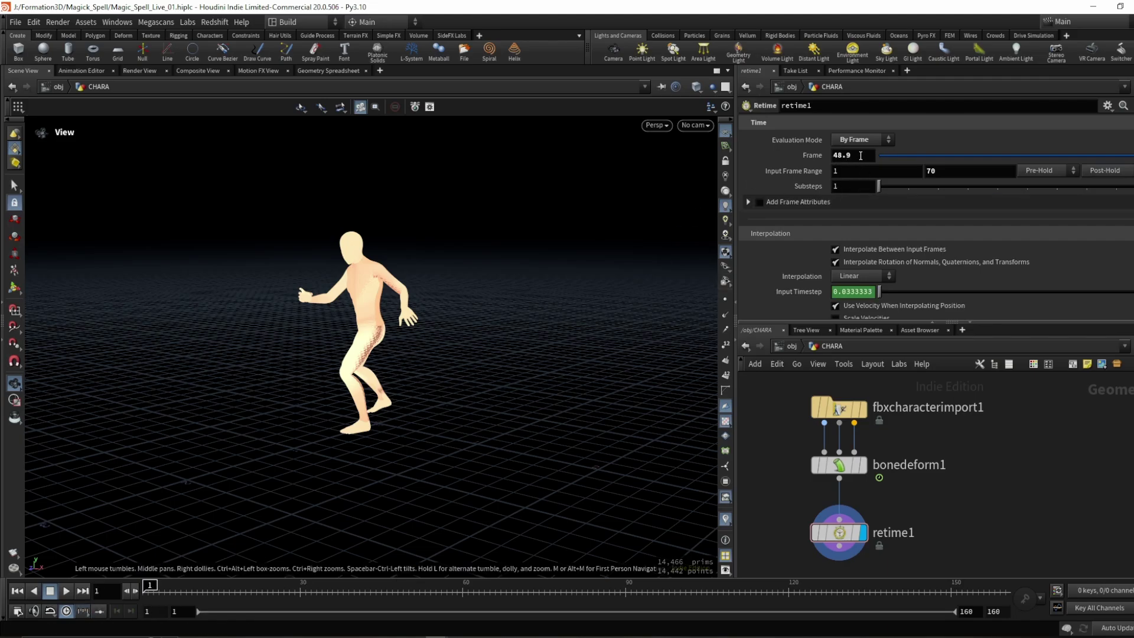
type("1")
key("Return")
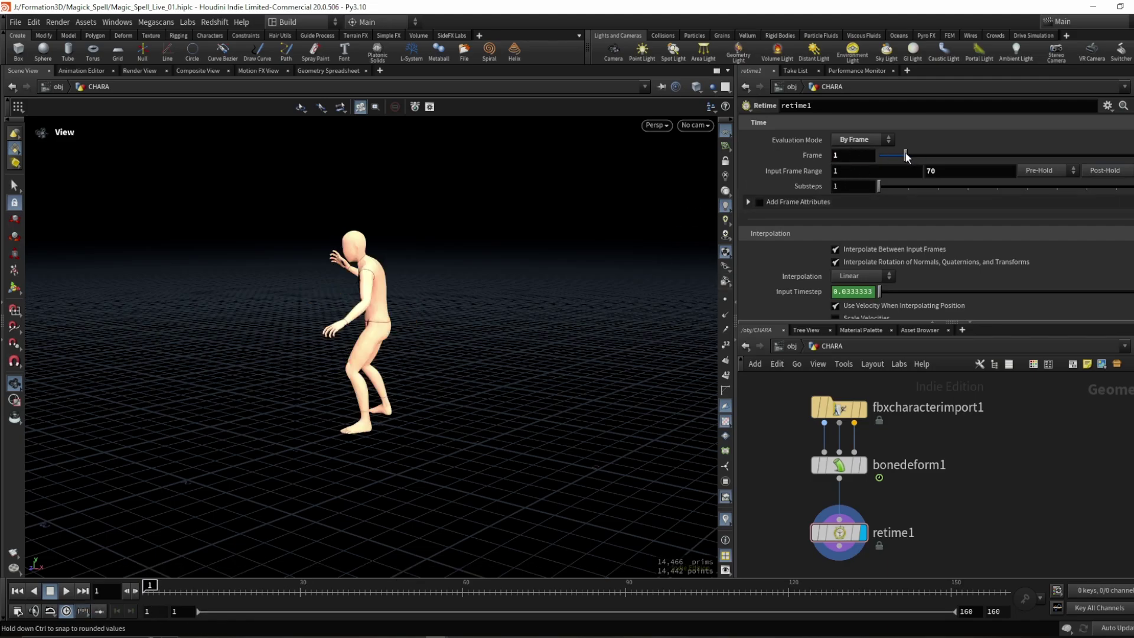
mouse_move(907, 157)
left_mouse_down()
mouse_move(1116, 156)
mouse_move(902, 161)
left_mouse_up()
middle_click(854, 155, "ctrl")
middle_click(852, 154)
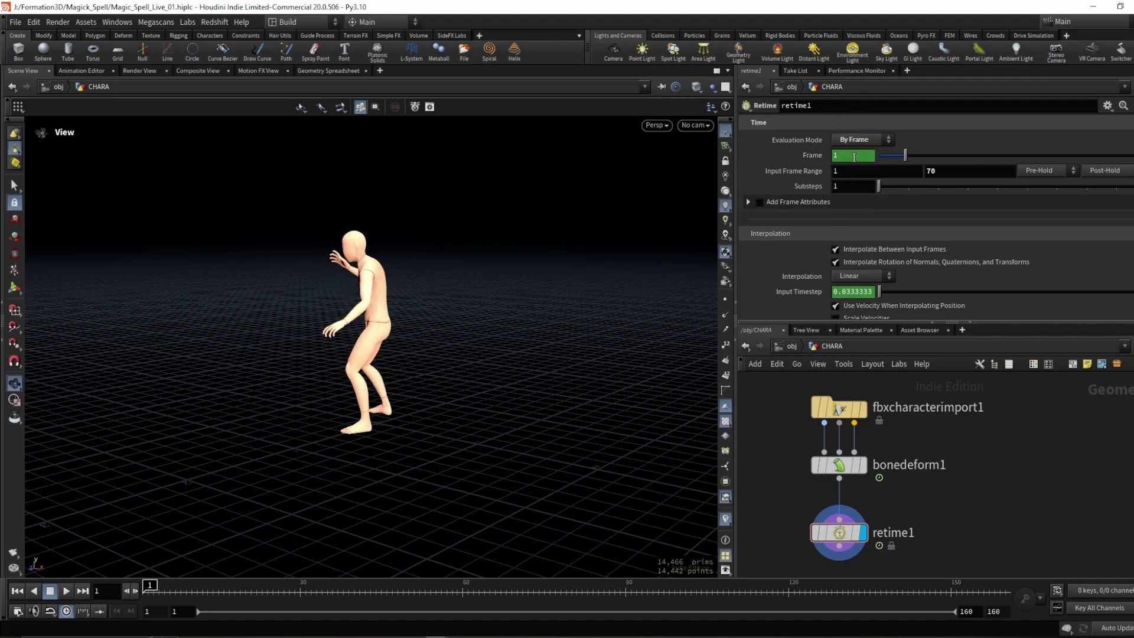
middle_click_drag(855, 157, 958, 113)
middle_click(857, 157, "ctrl")
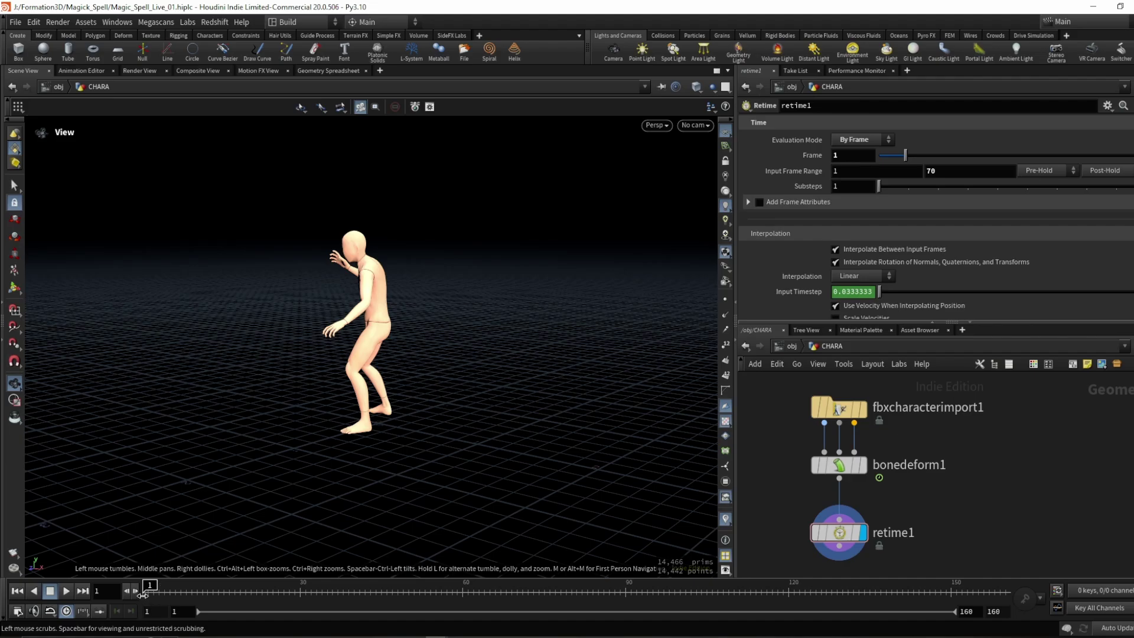
Step: Keyframe the Retime's Frame parameter at value 1 on timeline frames 1 and 30, ending at frame 30
left_click_drag(151, 590, 188, 593)
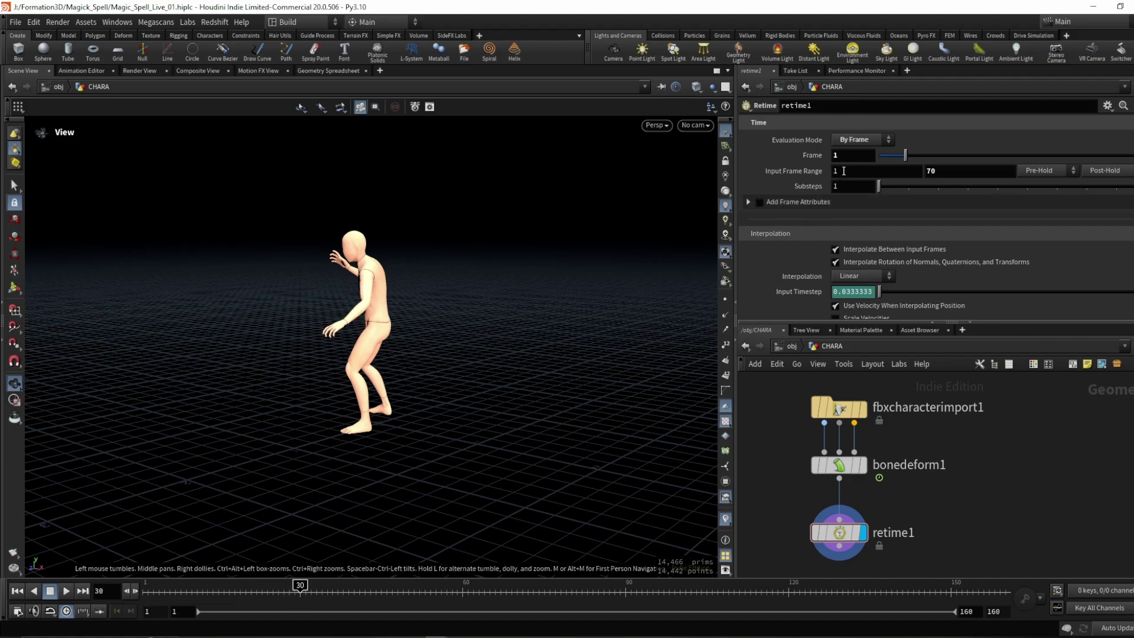
left_click(859, 156, "alt")
left_click_drag(203, 591, 147, 593)
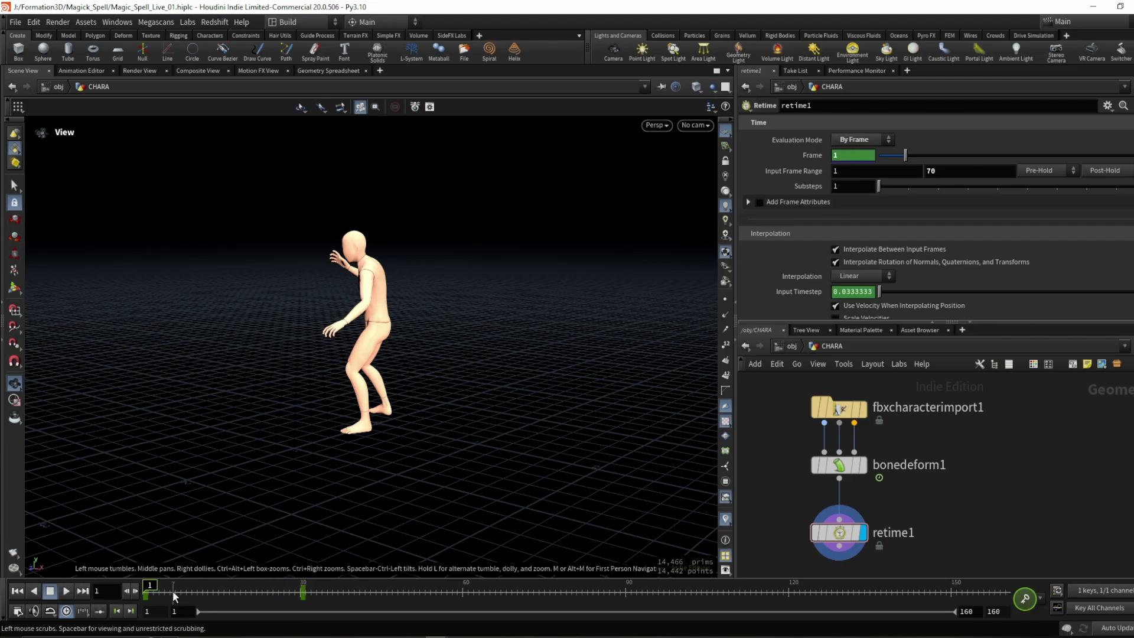
left_click_drag(225, 593, 303, 594)
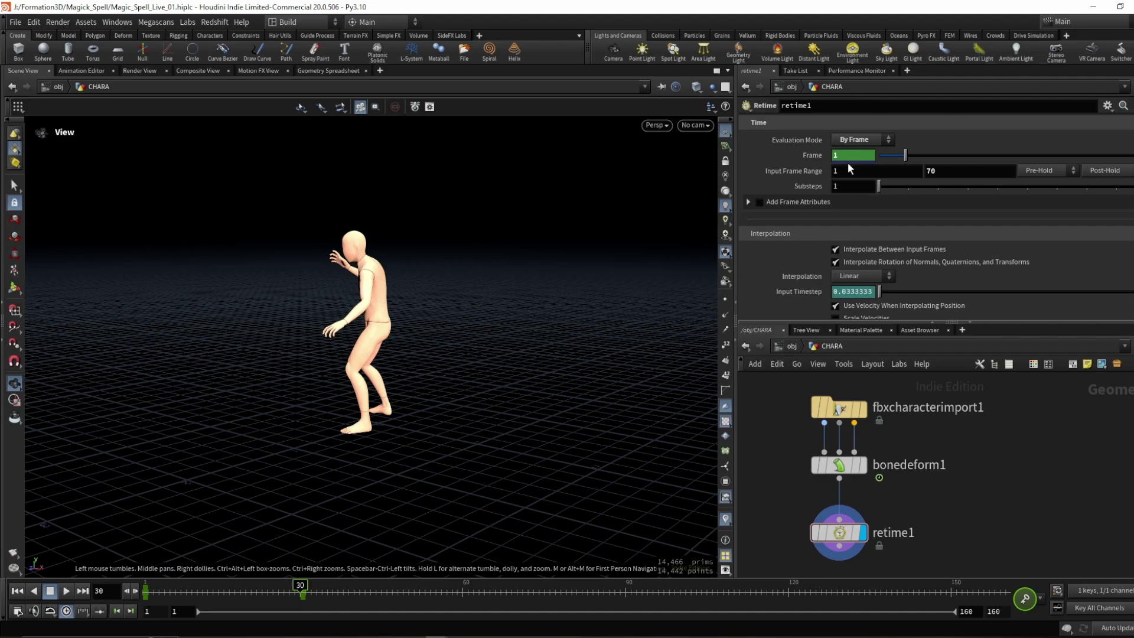
Step: Set the Frame parameter's keyframe at timeline frame 30 to 30, checking the character's pose from above
middle_click_drag(843, 156, 1001, 122)
left_click_drag(319, 258, 331, 404)
middle_click_drag(843, 156, 868, 134)
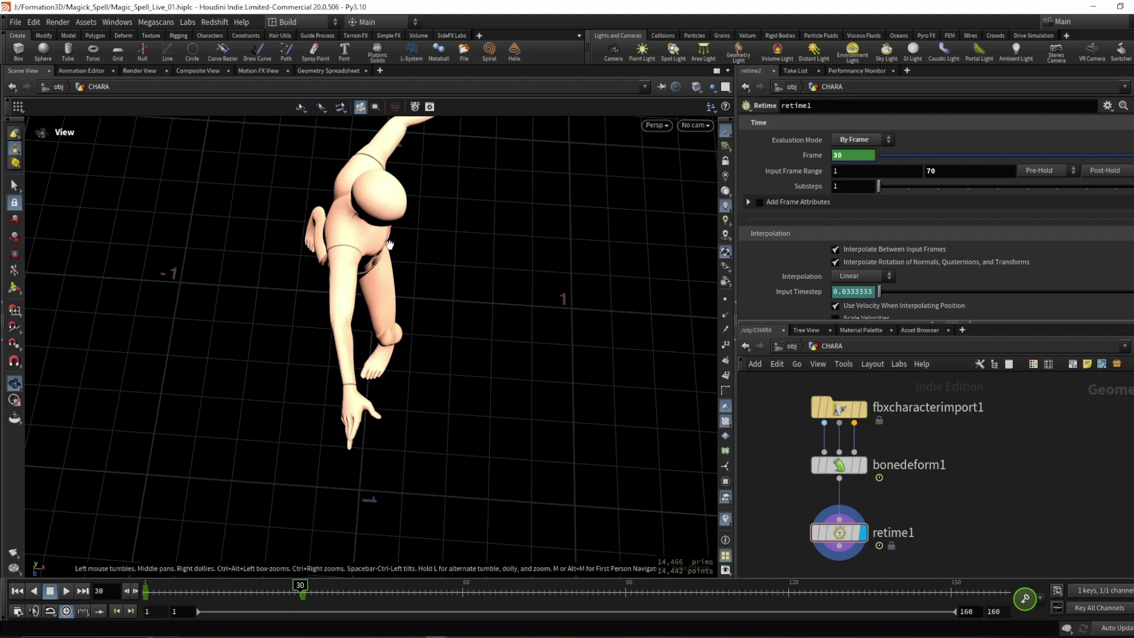
left_click_drag(367, 234, 321, 228)
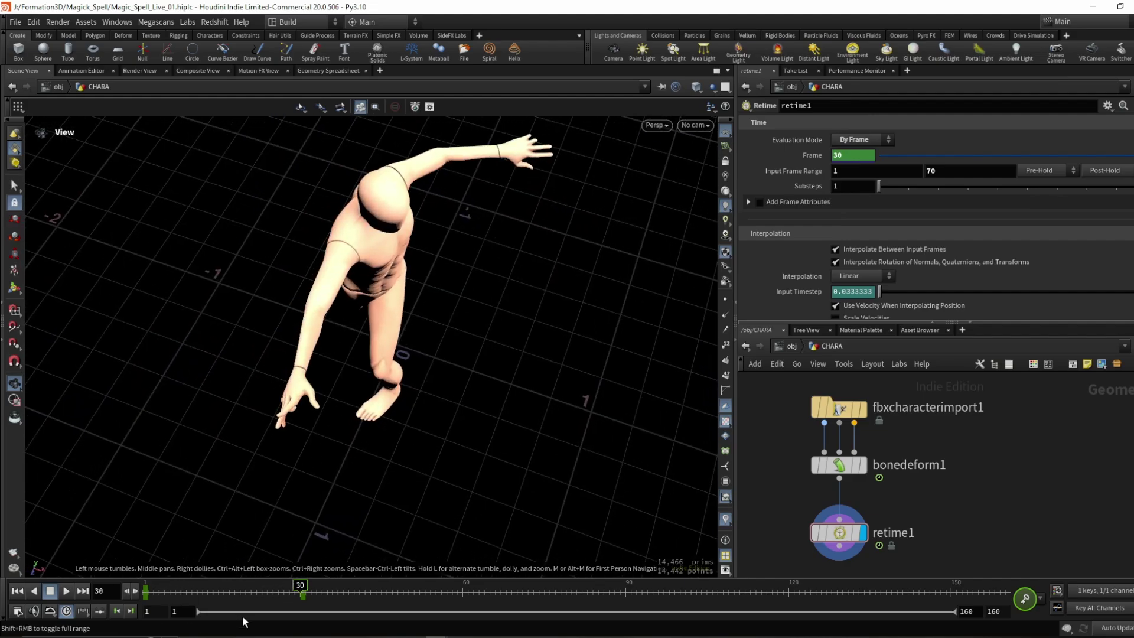
Step: Keyframe the Retime's Frame parameter at 37 on timeline frame 90
left_click_drag(297, 589, 392, 587)
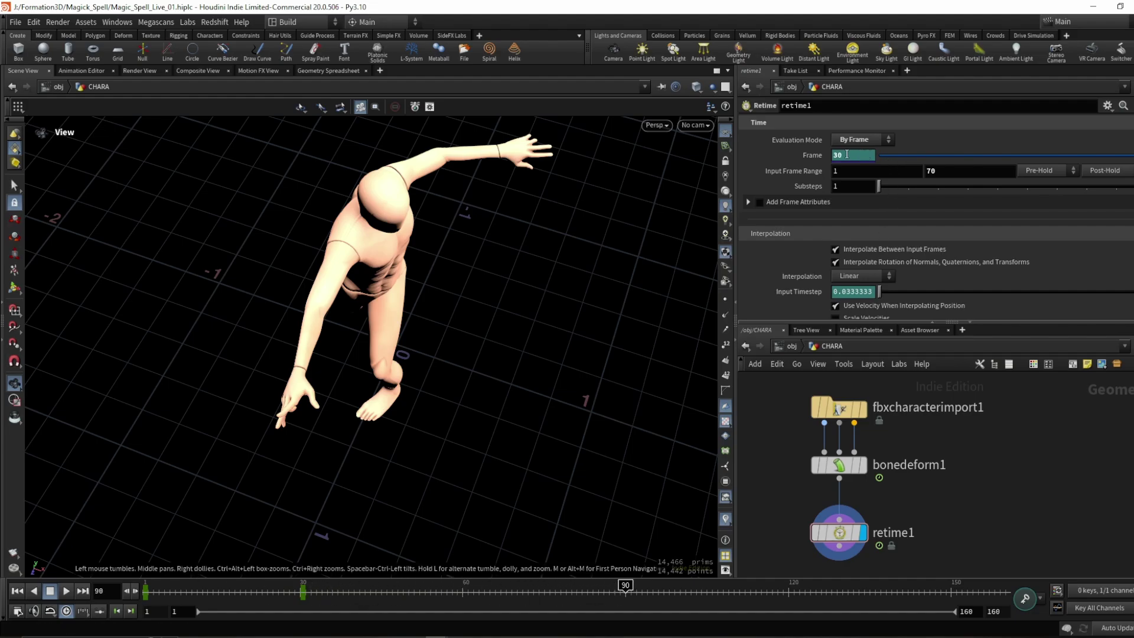
middle_click_drag(847, 155, 892, 126)
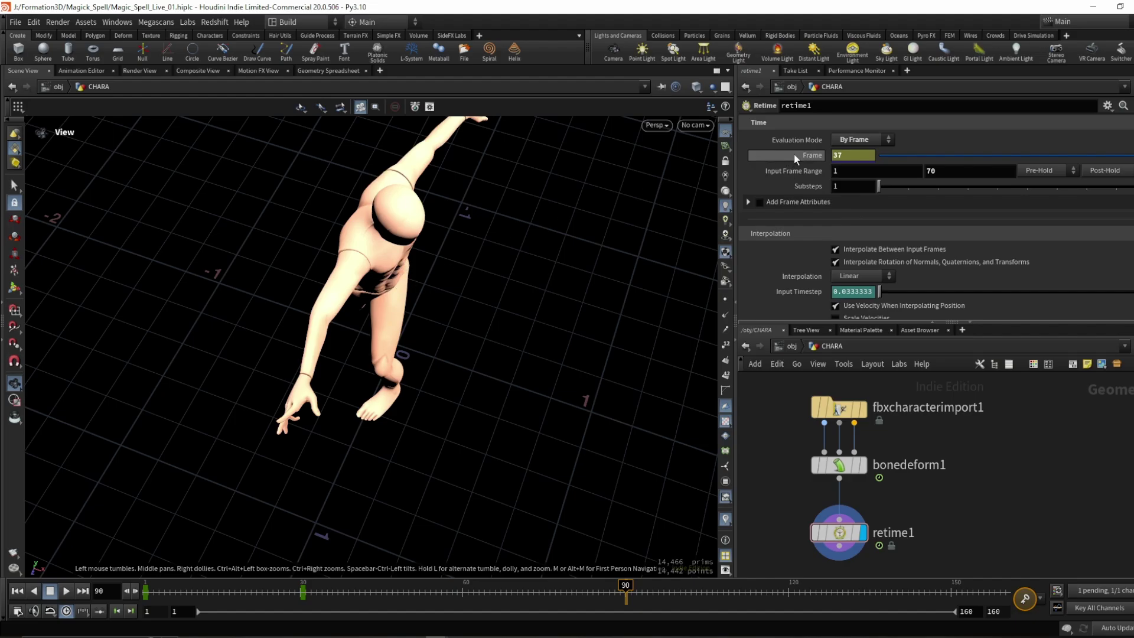
left_click(867, 153, "alt")
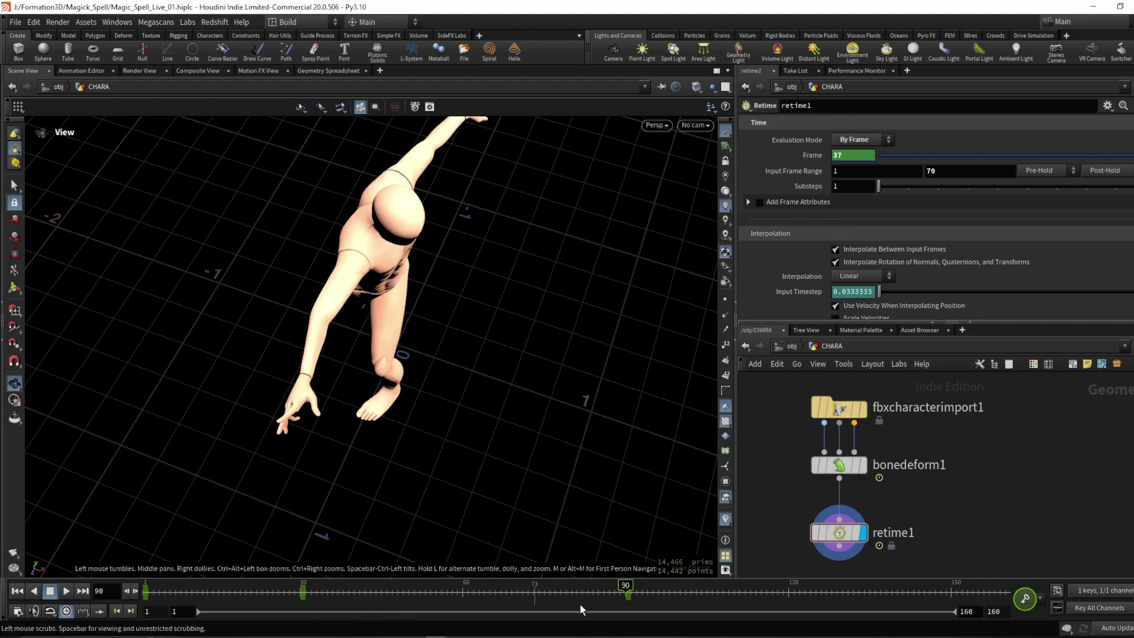
Step: Keyframe the Retime's Frame parameter at 70 on timeline frame 120
left_click_drag(422, 590, 772, 587)
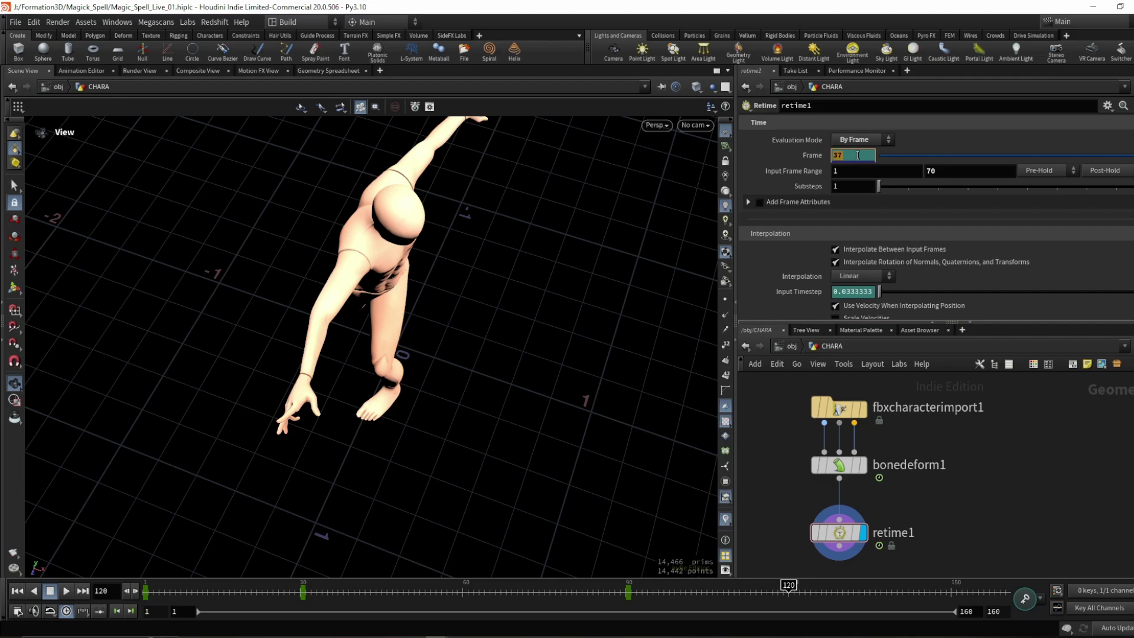
type("70")
key("Return")
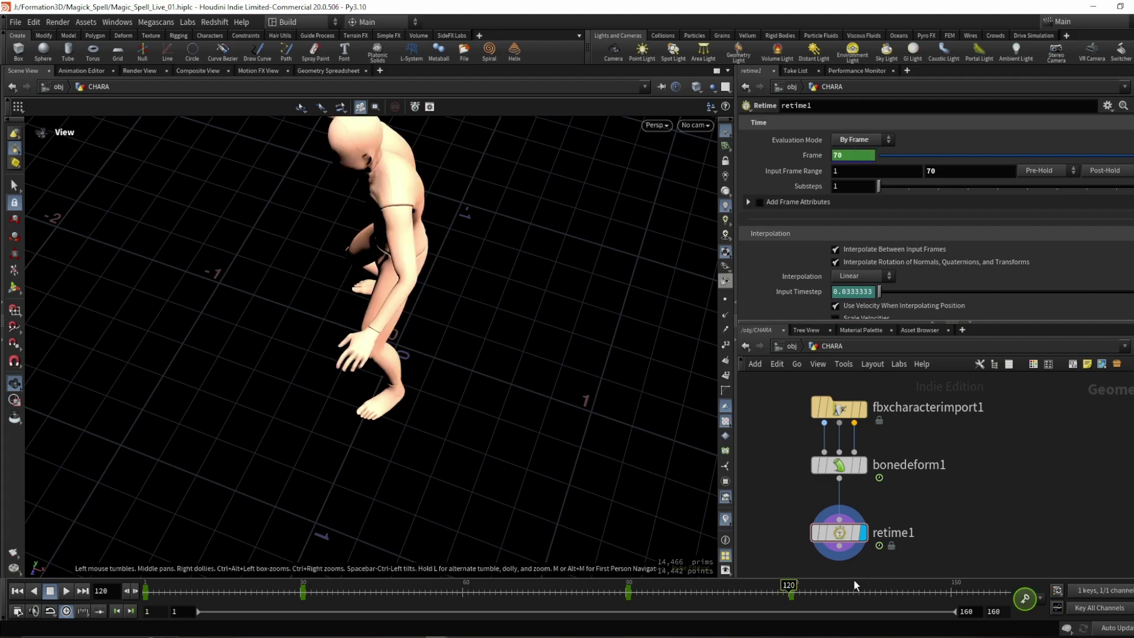
Step: Play back and scrub the retimed animation from the side, and stop at the last keyframe on frame 120
left_click_drag(794, 591, 591, 592)
key("Up")
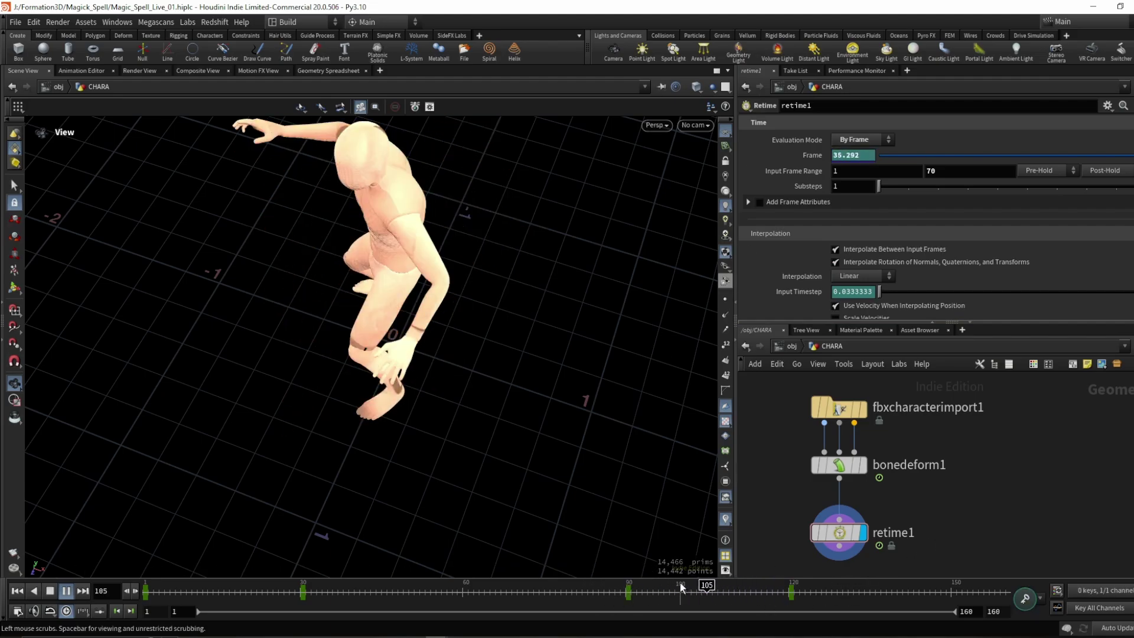
key("Up")
left_click(501, 592)
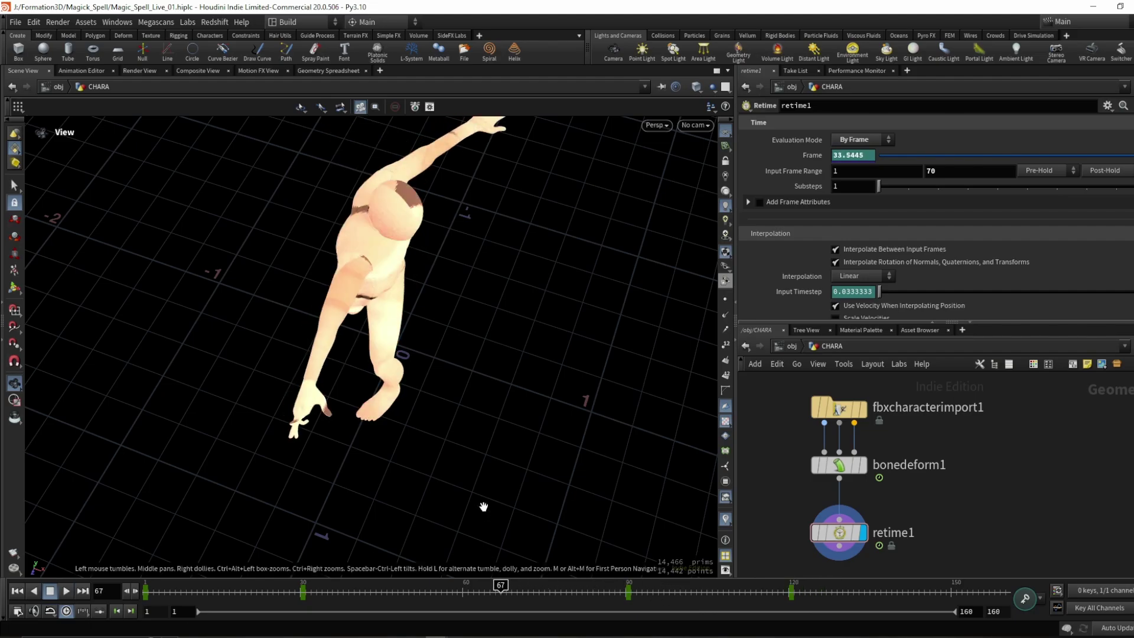
key("Up")
left_click_drag(557, 470, 394, 249)
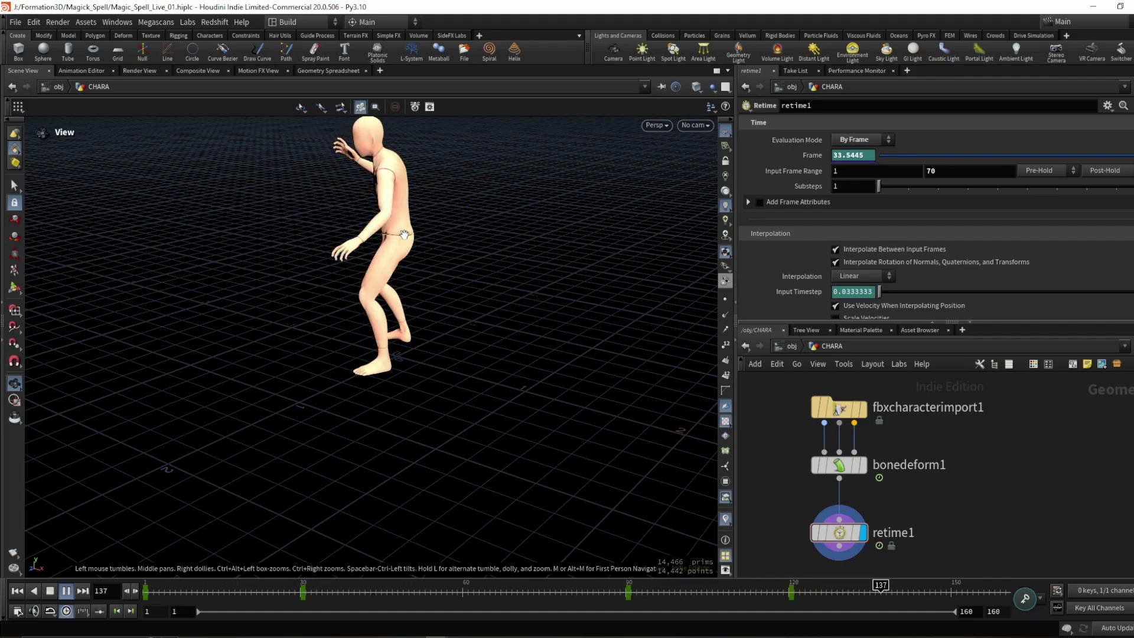
left_click(819, 593)
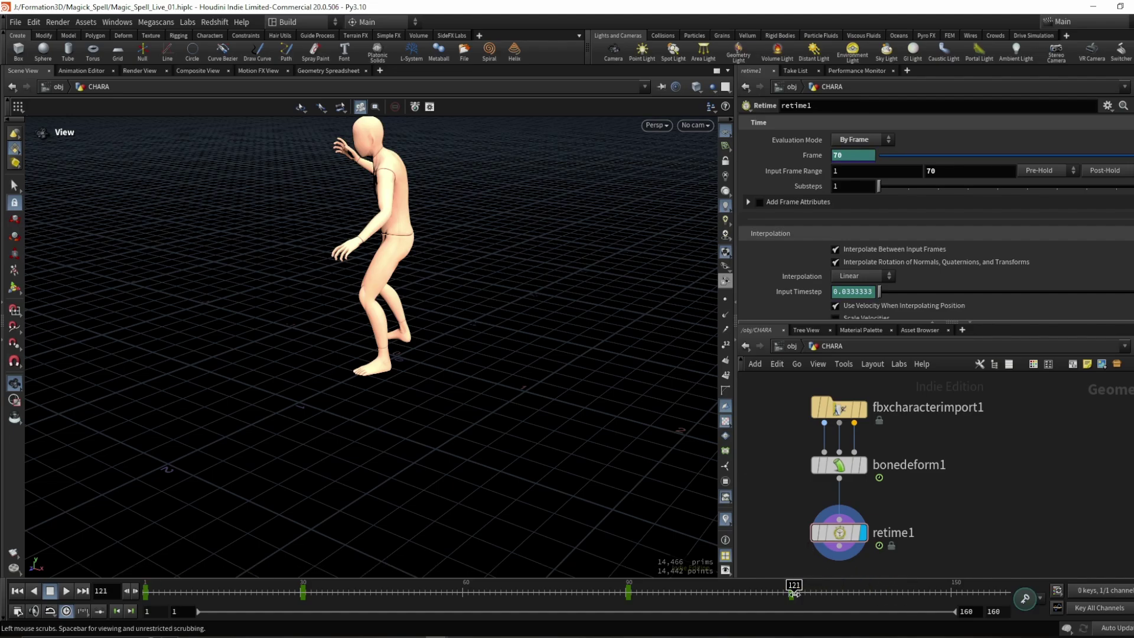
left_click(792, 594)
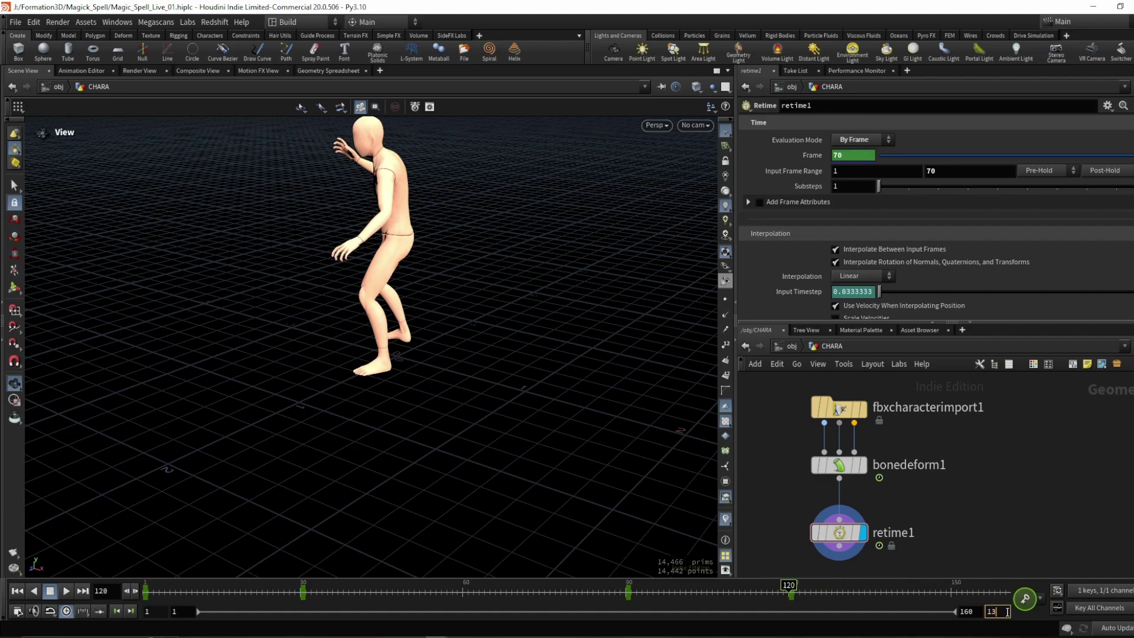
Step: Shorten the timeline's end frame to 120 and play the animation
key("BackSpace")
type("20")
key("Return")
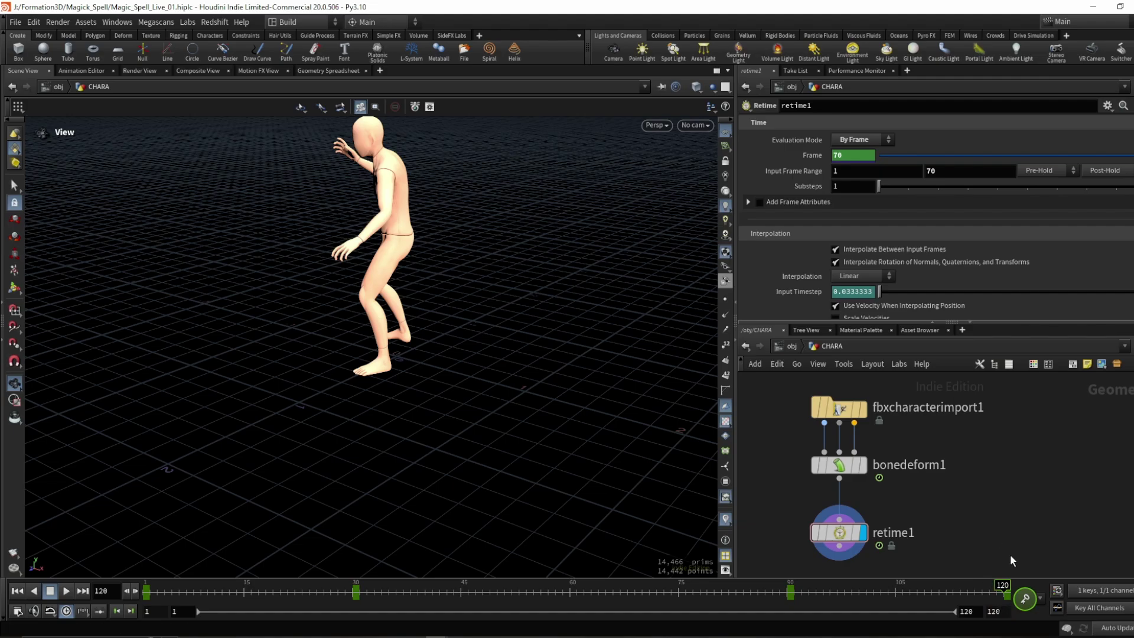
key("Up")
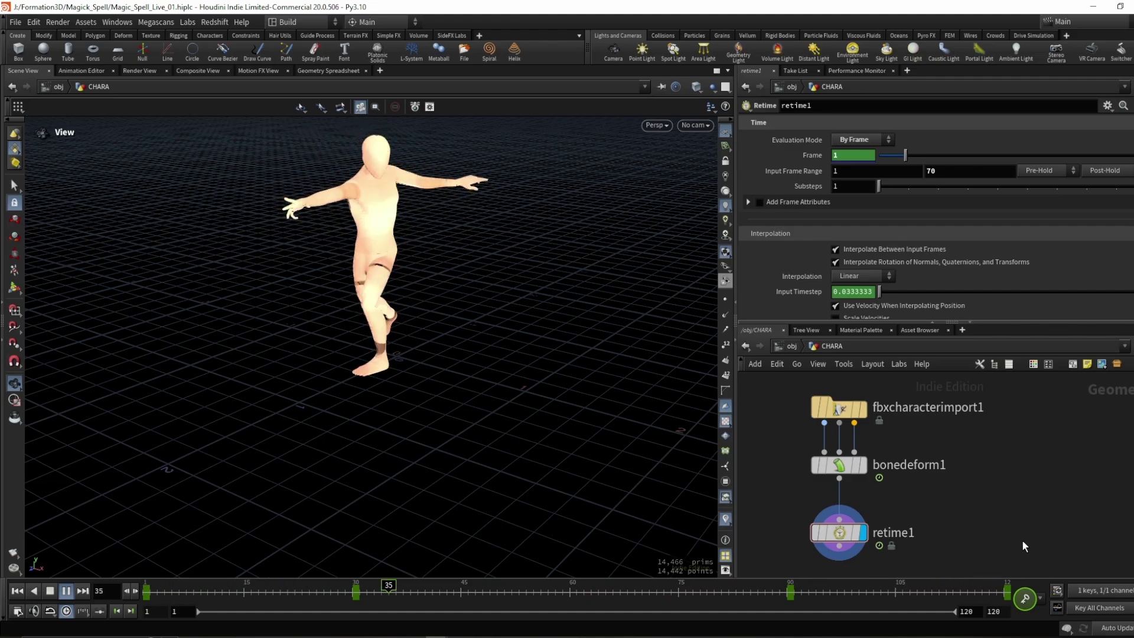
Step: Limit the Retime's interpolated attributes to P and inspect the character's points and motion during playback
left_click(841, 533)
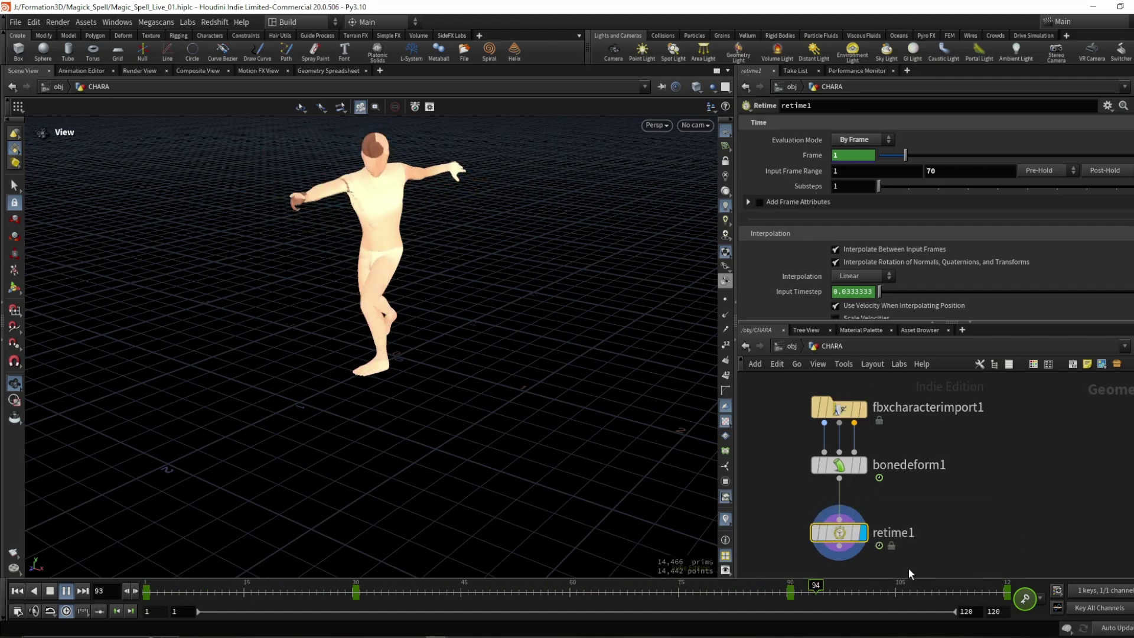
scroll(791, 244, "down", 3)
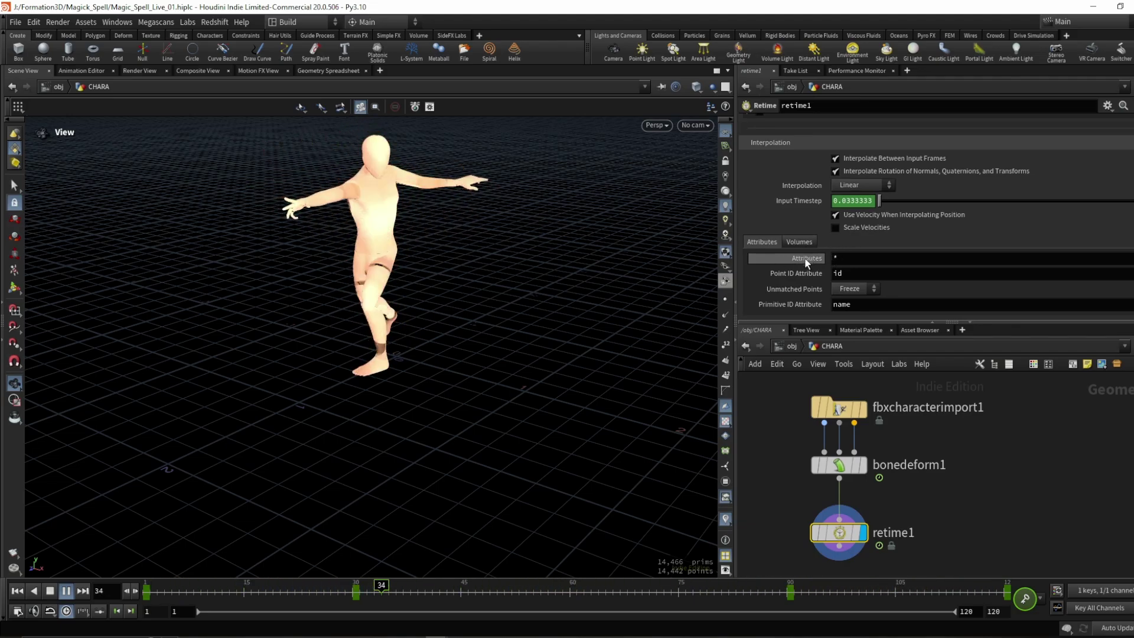
middle_click(840, 408)
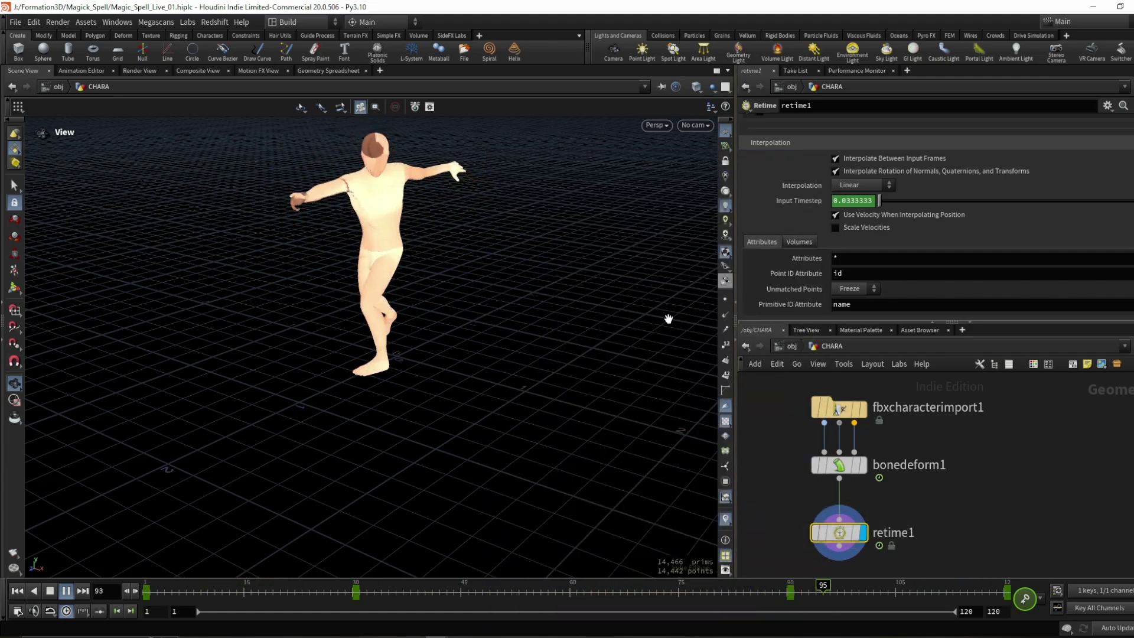
scroll(412, 302, "up", 5)
scroll(411, 302, "up", 8)
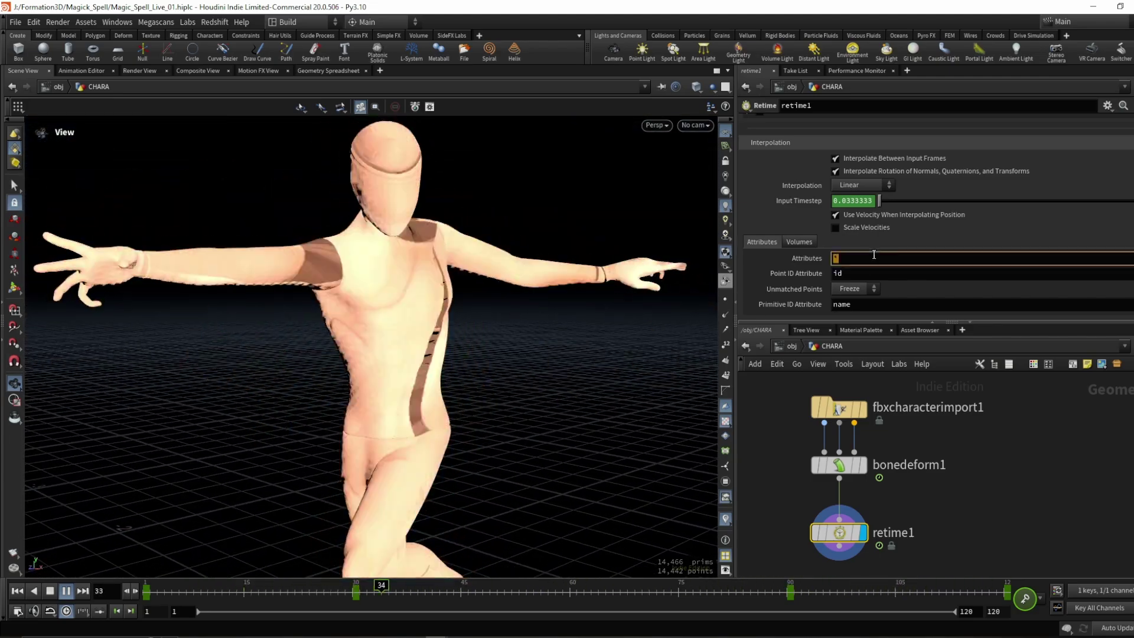
double_click(873, 258)
type("P")
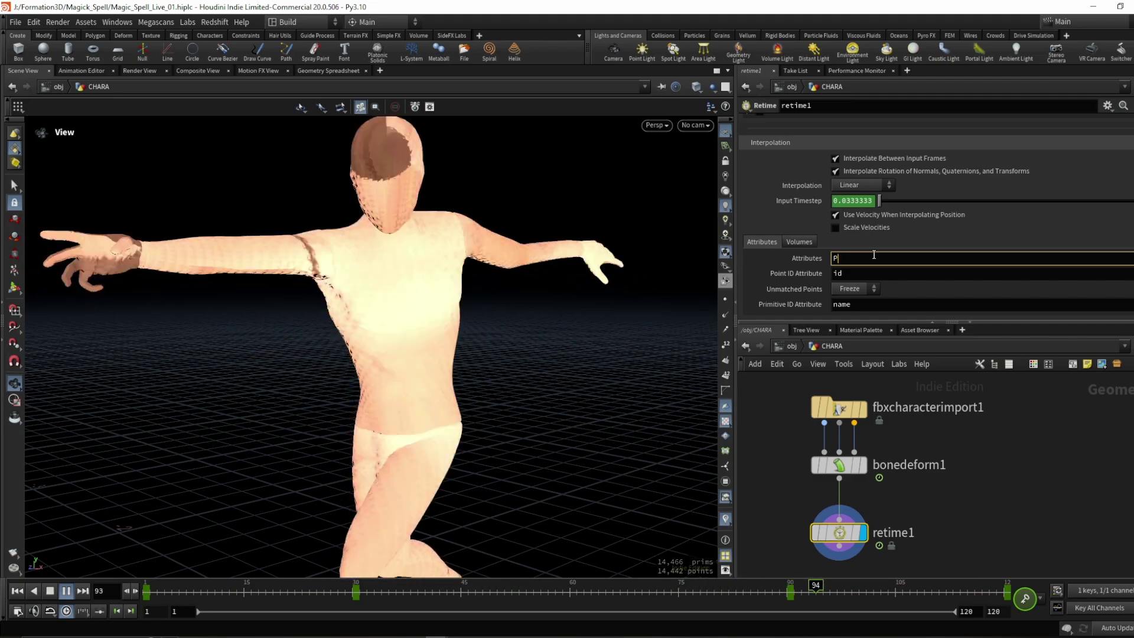
key("Return")
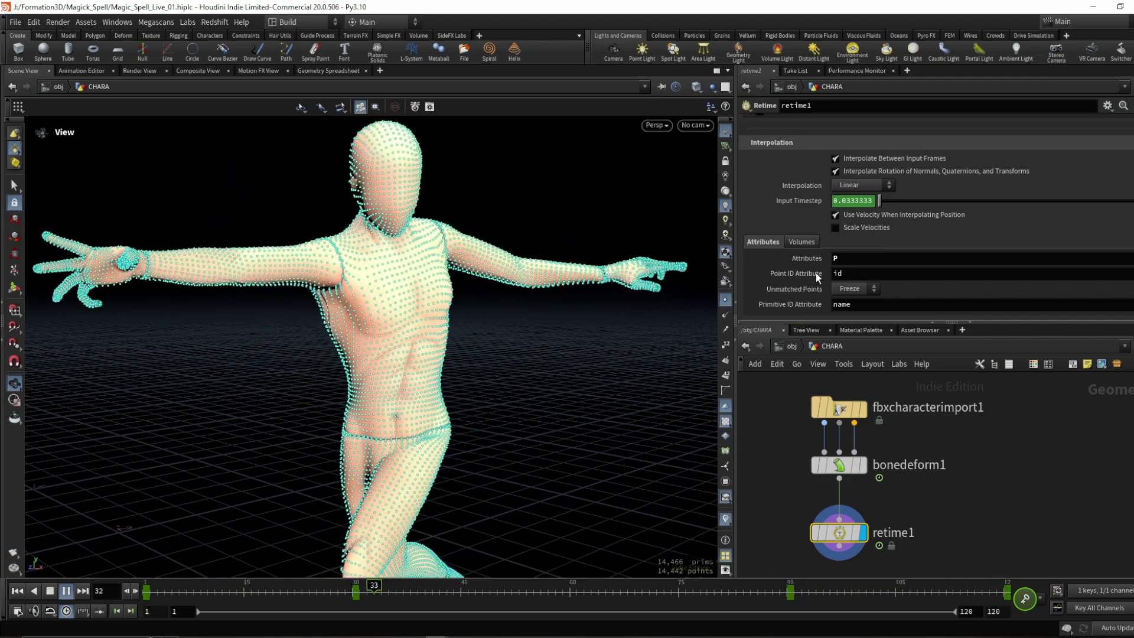
left_click(725, 298)
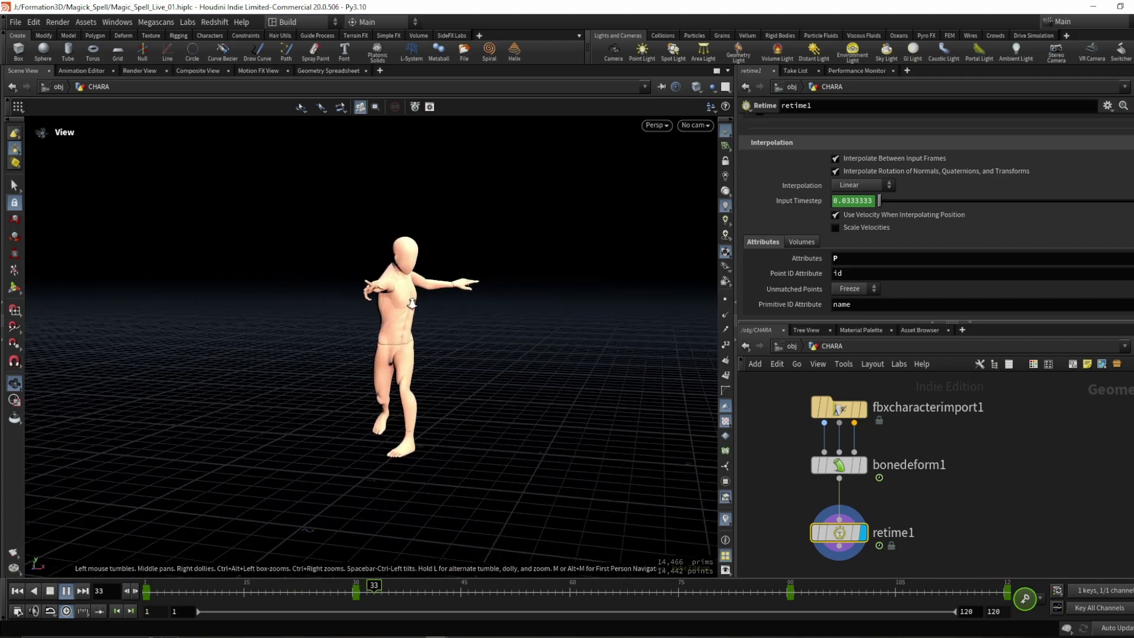
left_click_drag(404, 274, 441, 265)
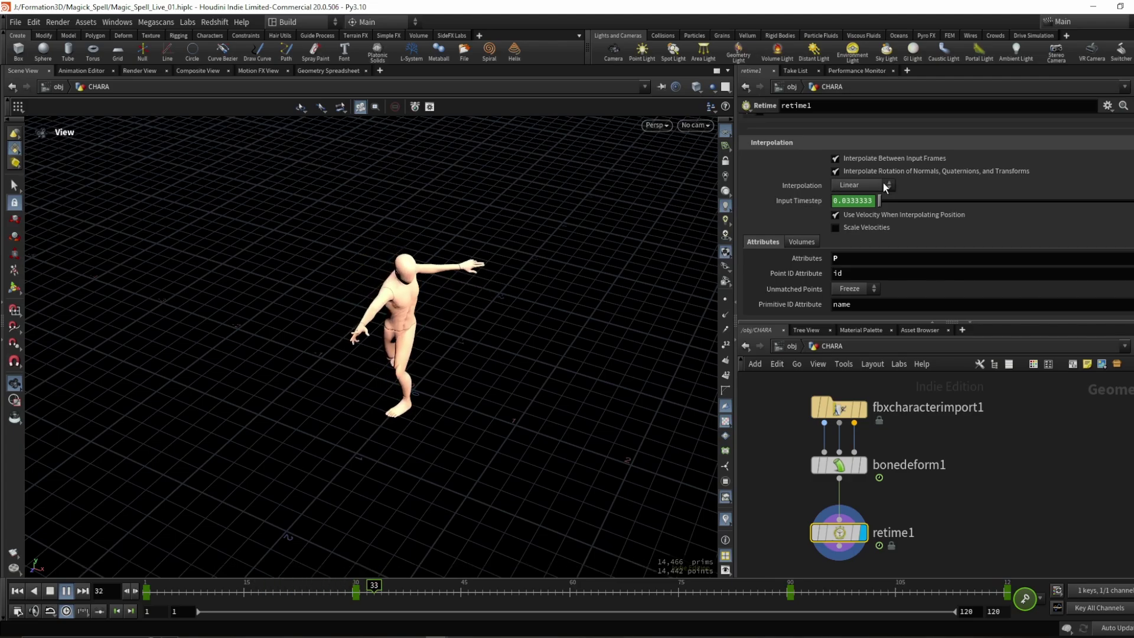
Step: Set the Retime's interpolation to Subdivision and stop the playback
left_click(865, 185)
left_click(853, 221)
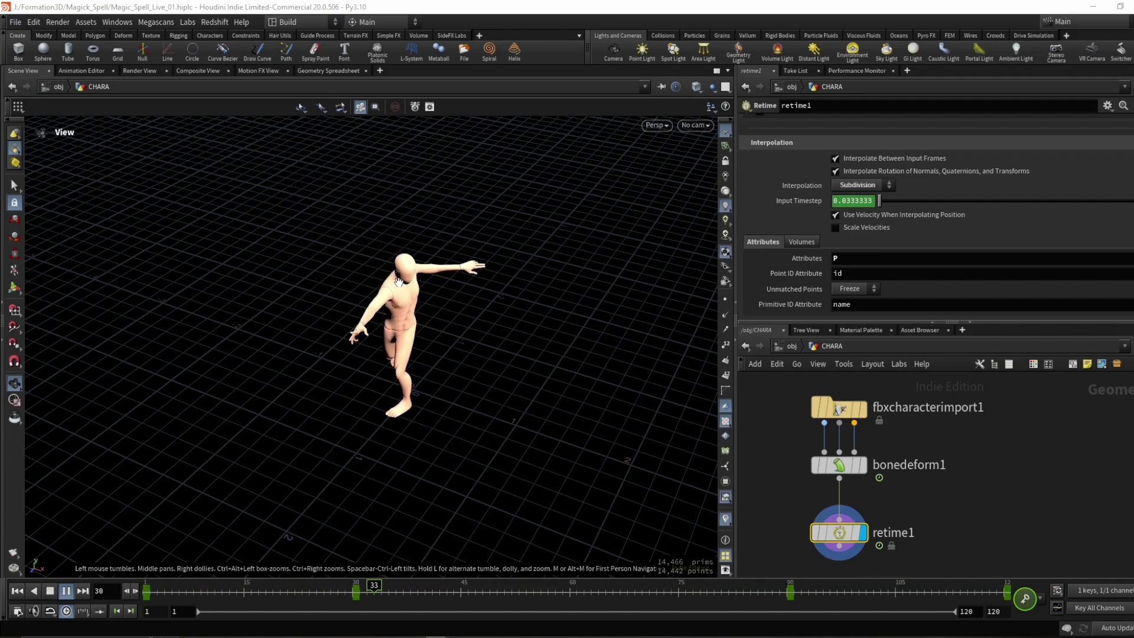
key("Up")
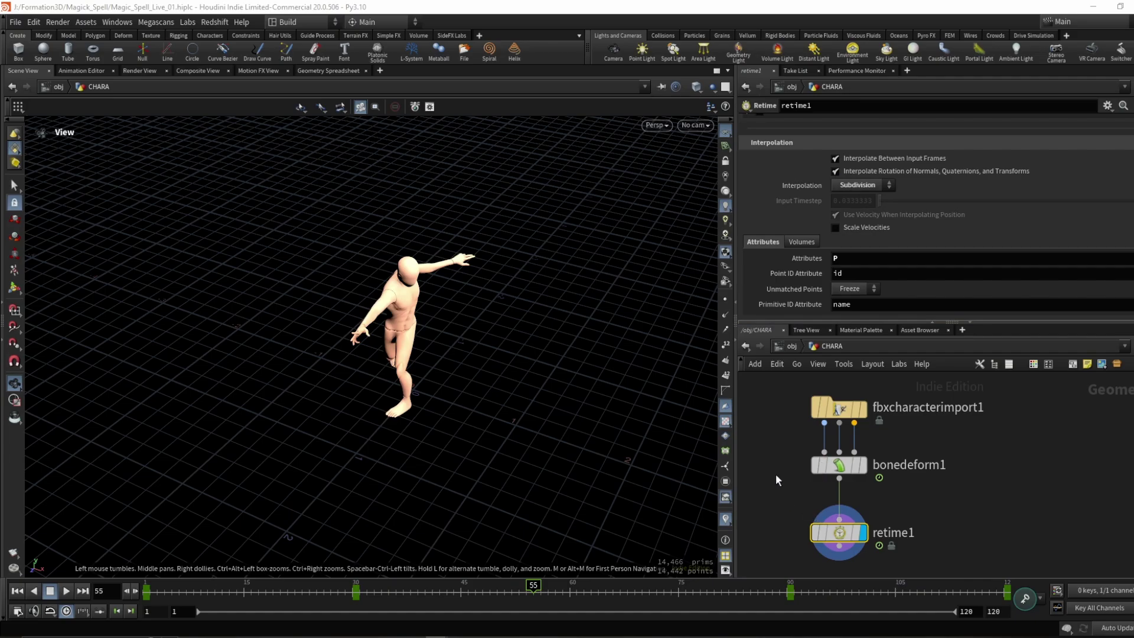
Step: Open the Retime's Frame channel in the Animation Editor, fit the whole curve in view, and move the editor window off the Frame parameter
scroll(858, 170, "up", 3)
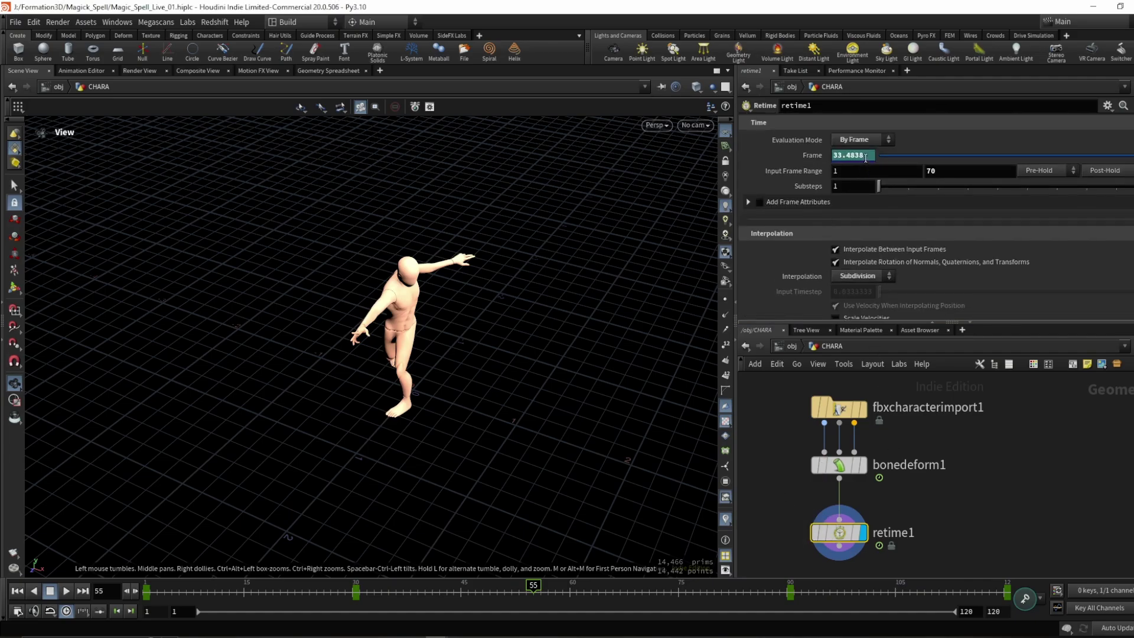
left_click(866, 158, "shift")
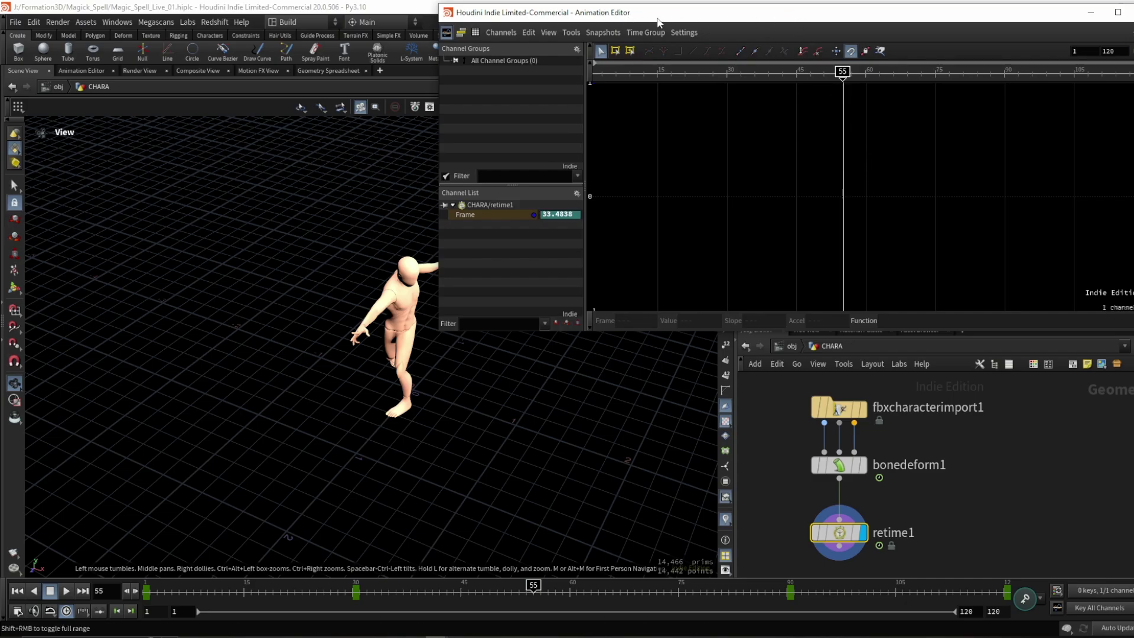
left_click_drag(658, 23, 550, 131)
key("h")
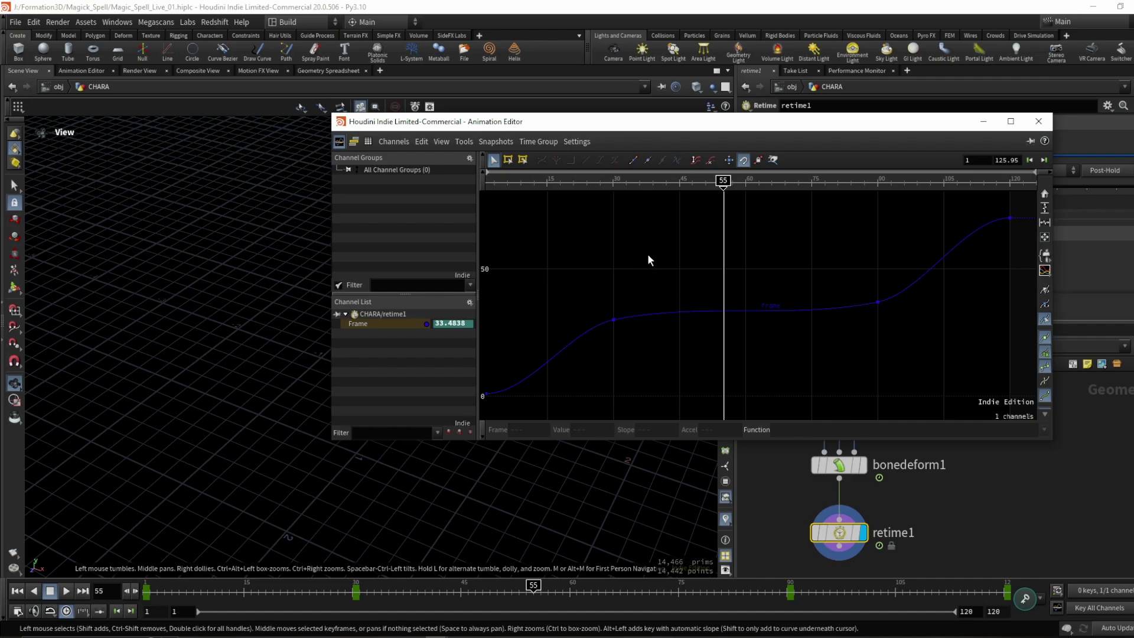
scroll(670, 236, "down", 6)
scroll(660, 232, "up", 1)
middle_click_drag(672, 240, 688, 260)
key("h")
left_click_drag(736, 127, 632, 210)
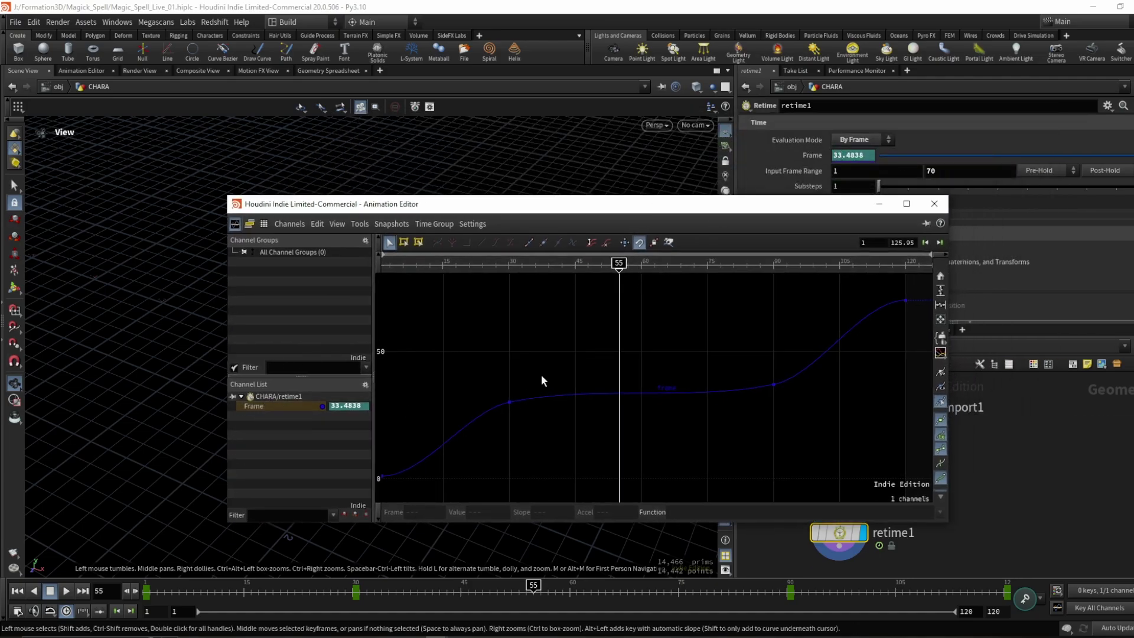
Step: Scrub the timeline back to frame 46 and move the Animation Editor window aside to uncover the character
left_click_drag(618, 263, 547, 272)
left_click_drag(617, 284, 583, 284)
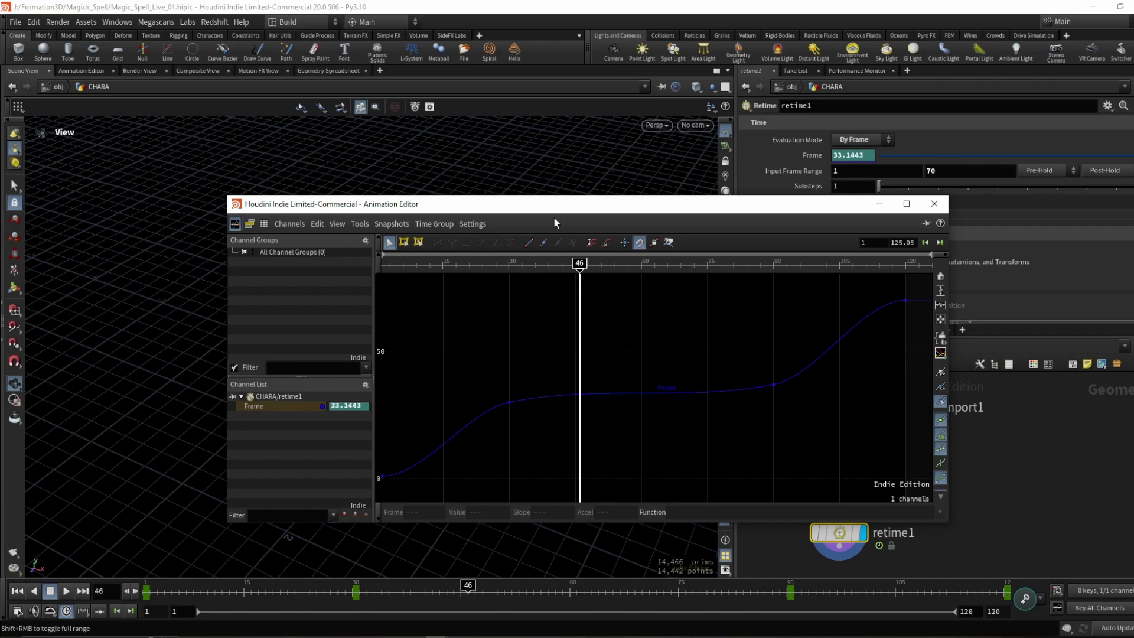
left_click_drag(554, 206, 773, 199)
Step: Try to reshape the tangent of the Frame curve's keyframe at frame 30, and undo the acceleration change
left_click_drag(755, 345, 684, 430)
left_click(726, 394)
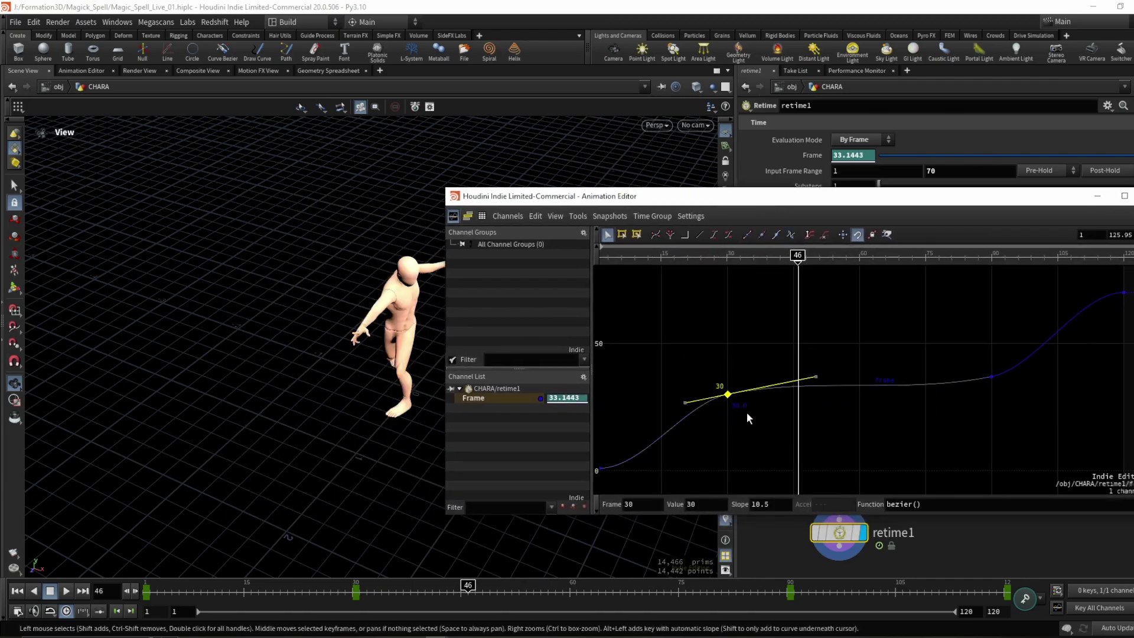
left_click(639, 373)
left_click(715, 397)
left_click_drag(716, 401, 726, 396)
key("ctrl+z")
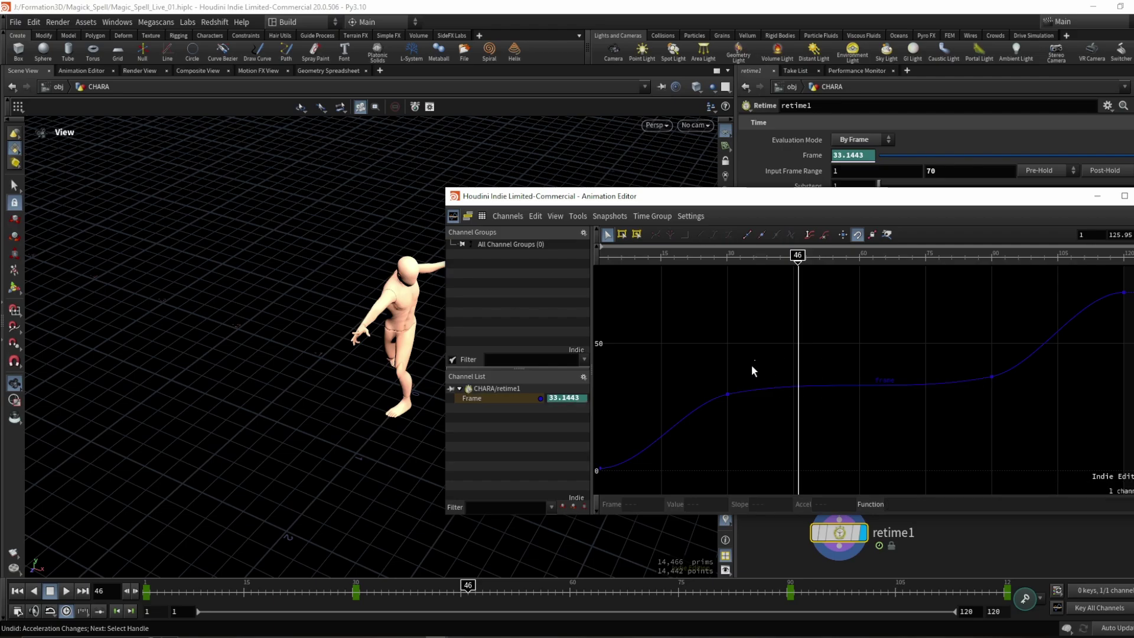
Step: Lengthen the outgoing handle of the frame 1 keyframe to an acceleration of about 0.6 and stretch the frame 30 keyframe's incoming handle
left_click_drag(614, 423, 680, 467)
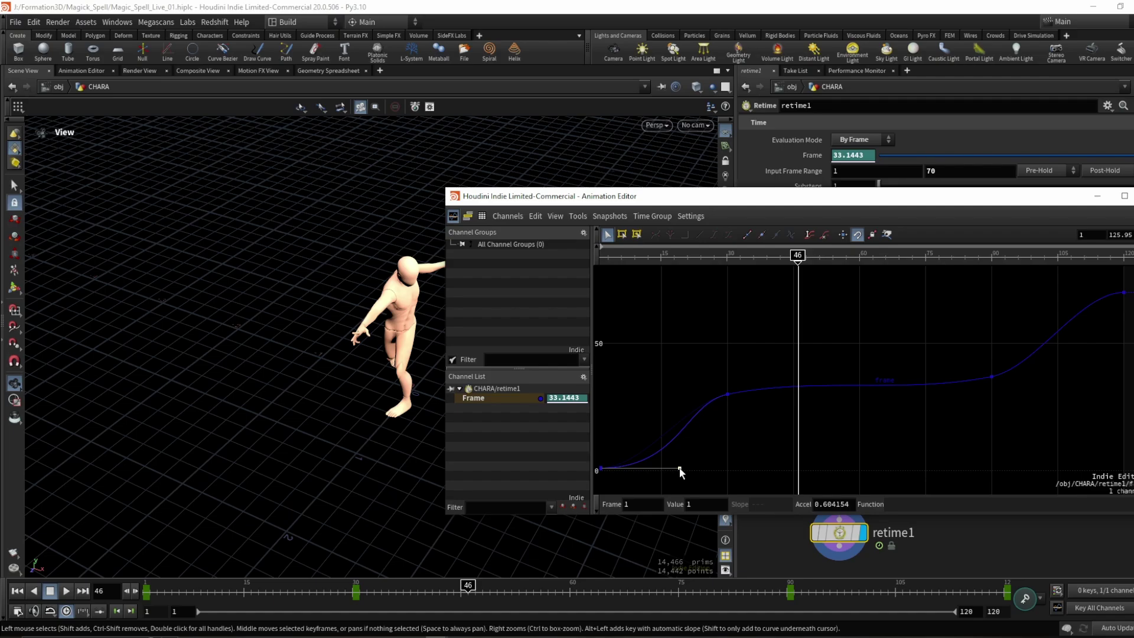
left_click(728, 394)
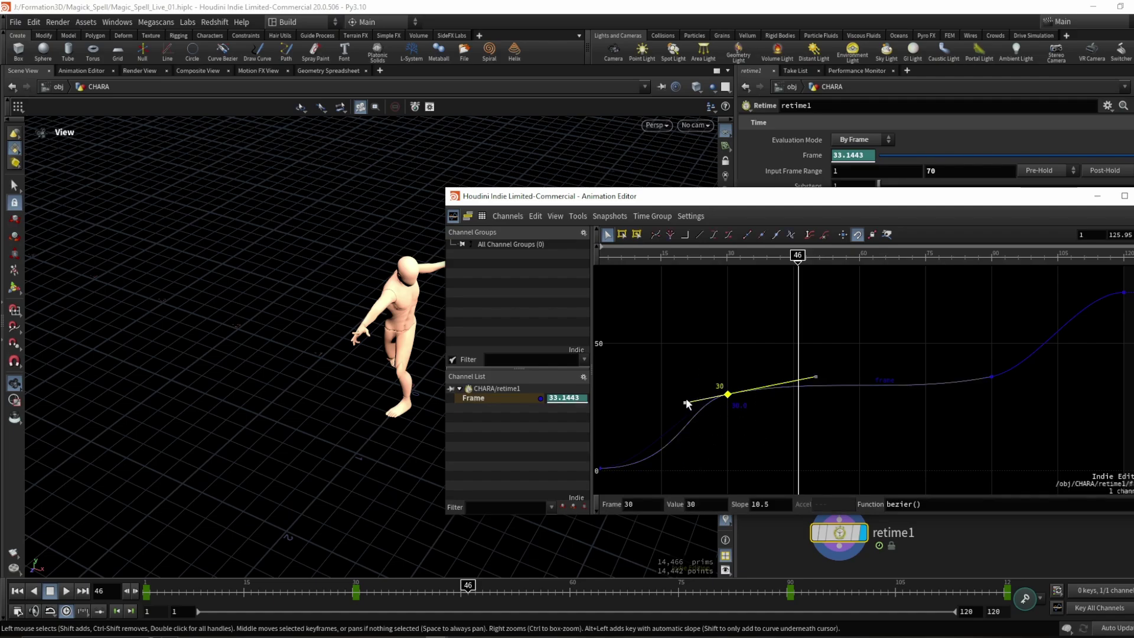
left_click(600, 467)
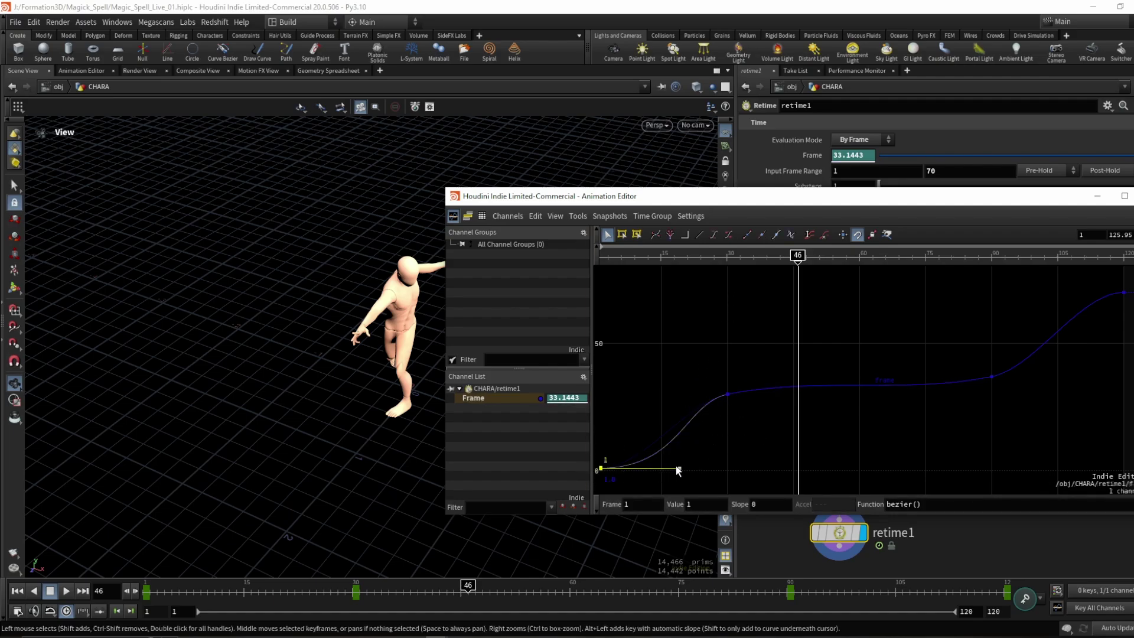
mouse_move(680, 468)
left_mouse_down()
mouse_move(656, 467)
mouse_move(678, 466)
left_mouse_up()
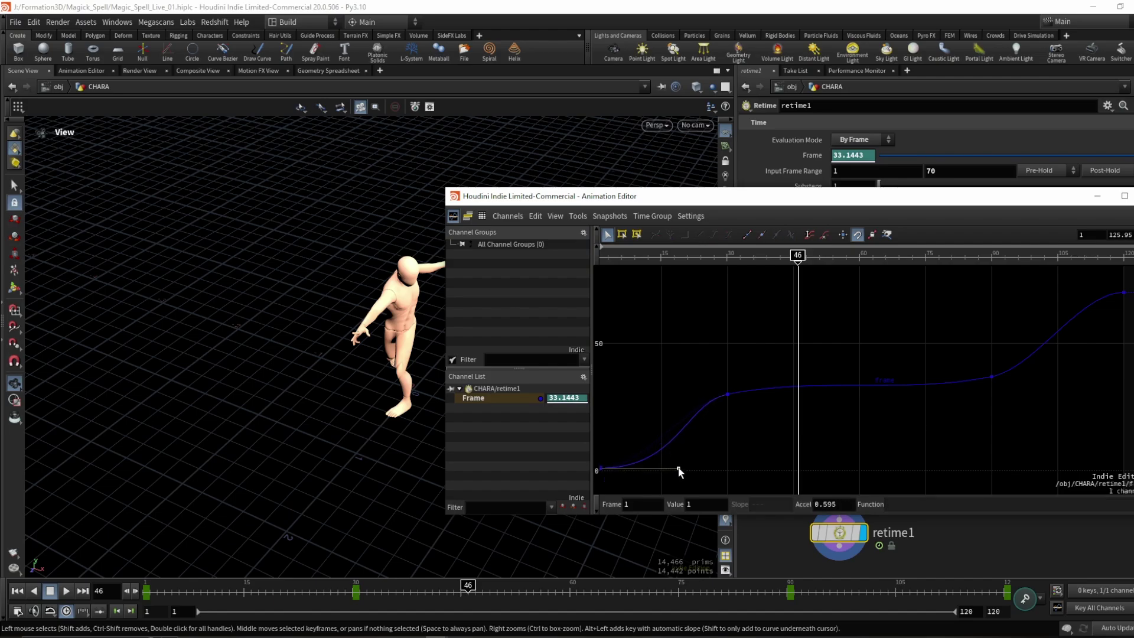
left_click_drag(691, 378, 757, 420)
left_click_drag(685, 402, 644, 407)
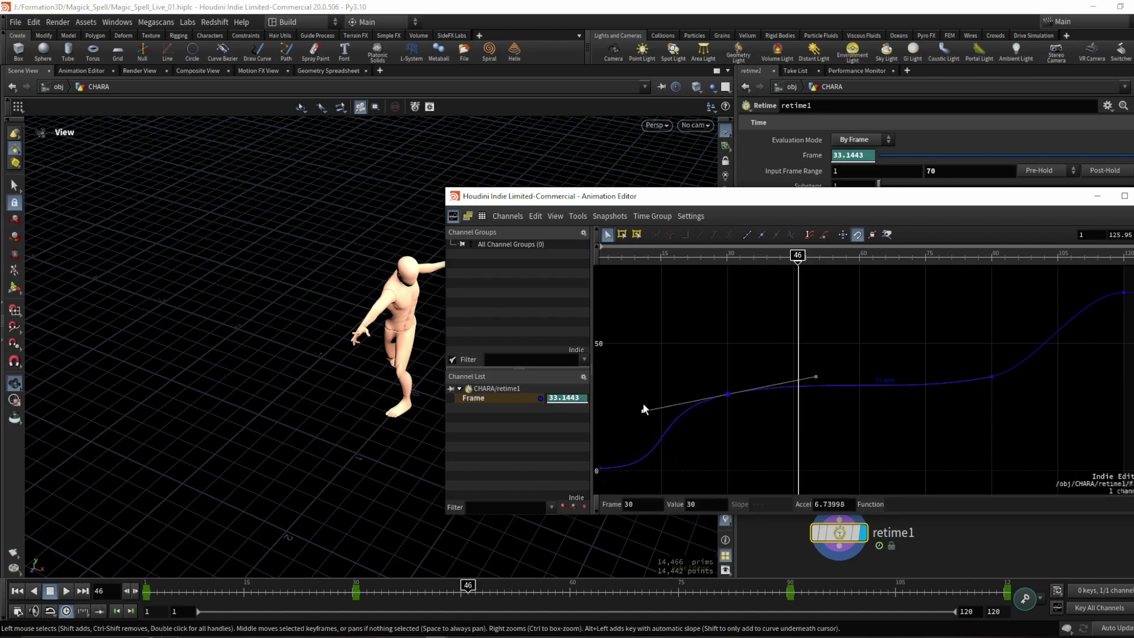
Step: Scrub back toward the start and play the retimed character motion
left_click_drag(346, 586, 217, 576)
key("Up")
key("Up")
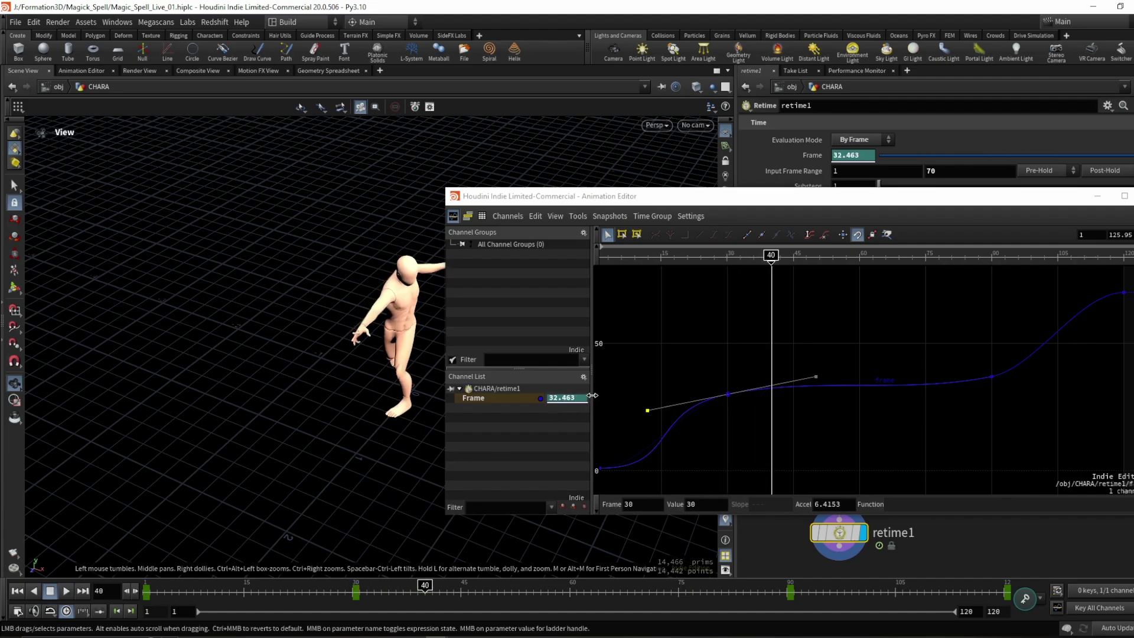
Step: Stretch the frame 30 incoming handle to about 8.55 acceleration and the frame 1 handle to about 0.82, and play the result
left_click_drag(648, 408, 629, 409)
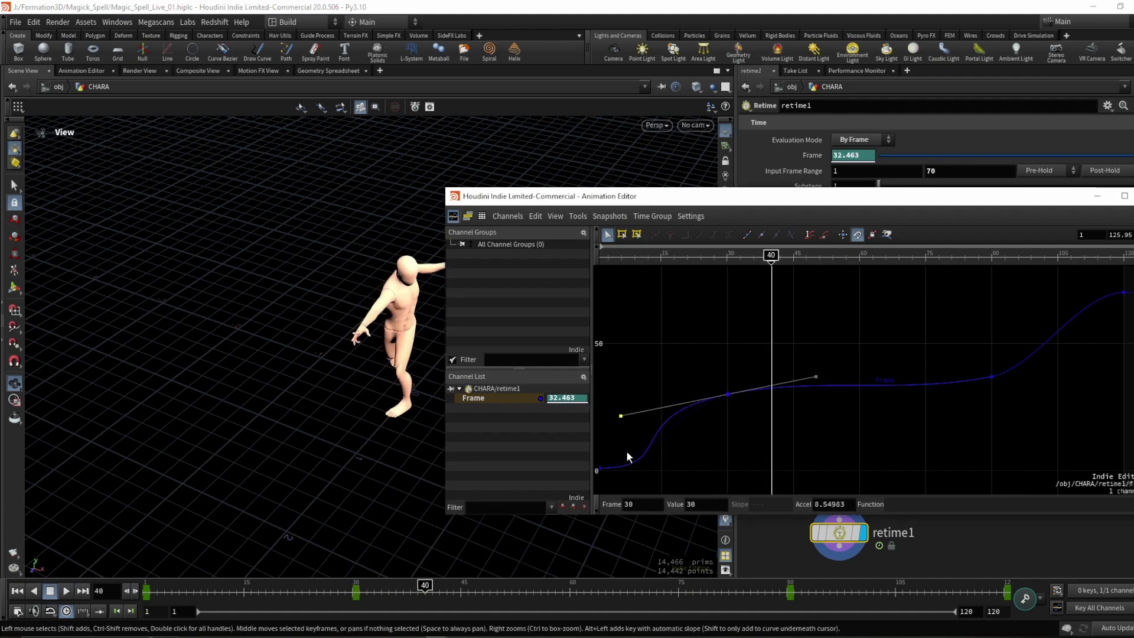
left_click(601, 469)
left_click_drag(681, 467, 708, 468)
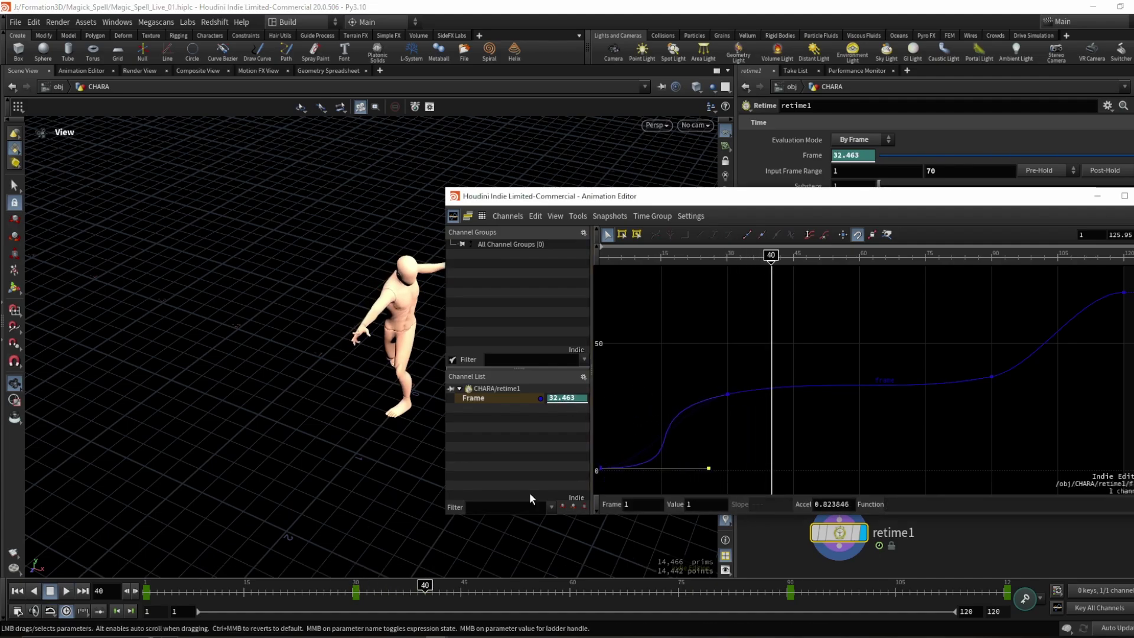
left_click_drag(309, 590, 148, 591)
key("Up")
key("Up")
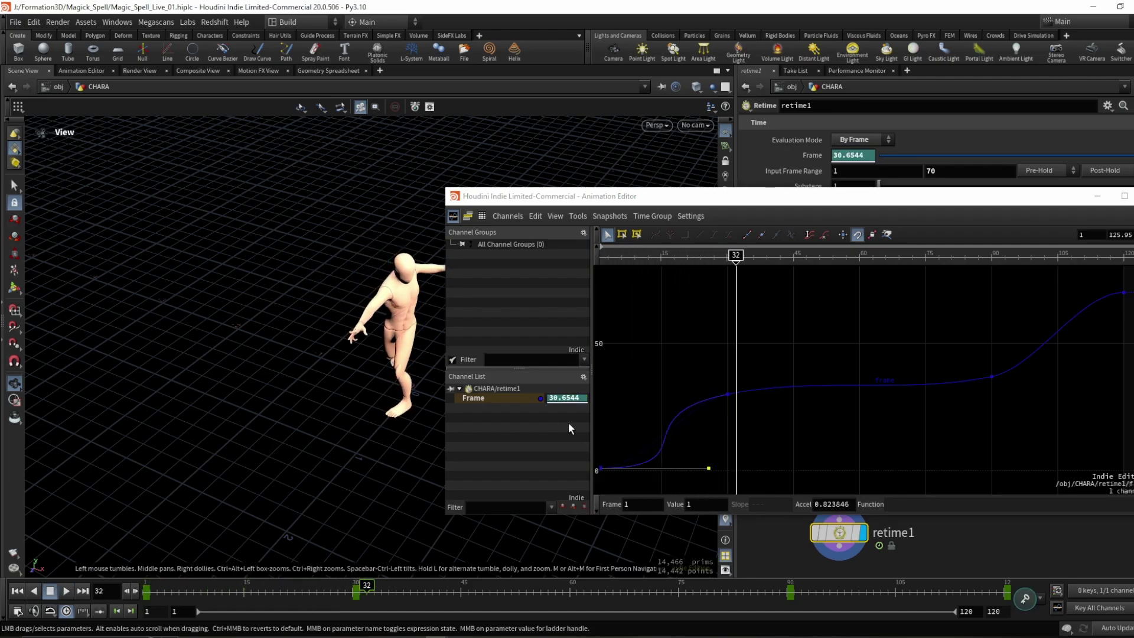
Step: Shorten the frame 1 handle to about 0.6 acceleration, replay the motion, and pull the frame 30 incoming handle closer to its keyframe
left_click_drag(716, 469, 680, 466)
key("Up")
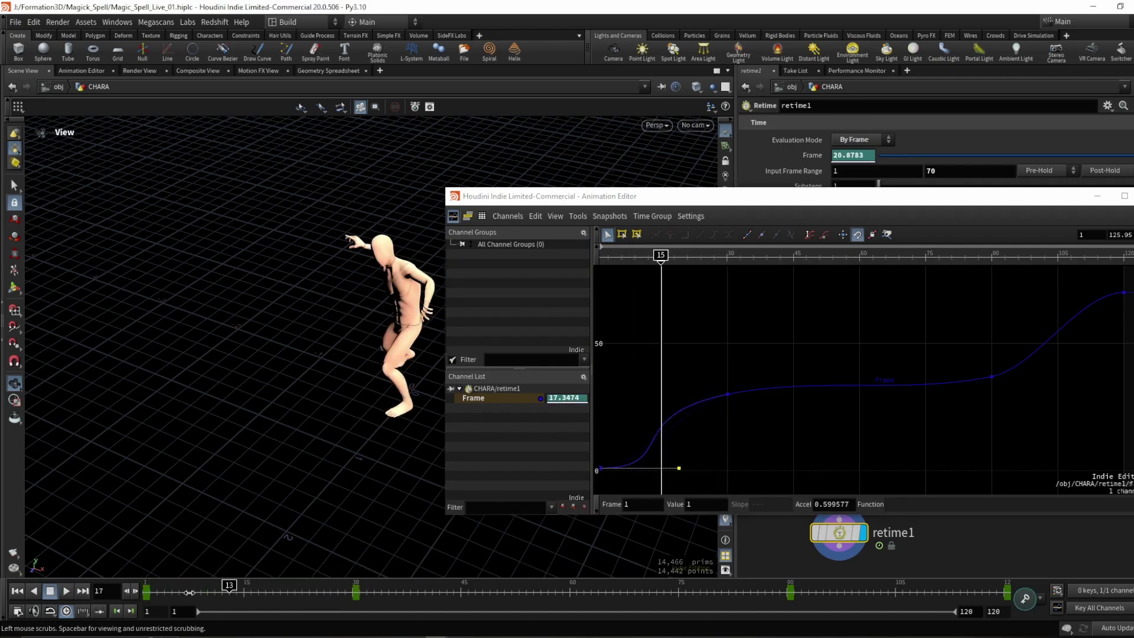
key("Up")
key("ctrl+Up")
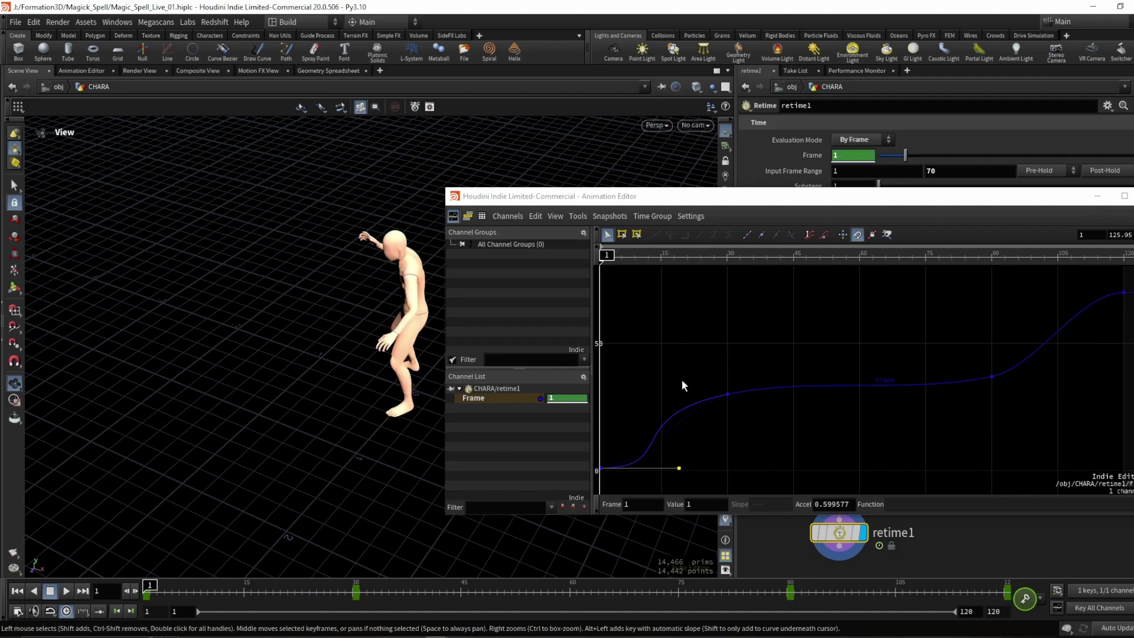
left_click_drag(716, 369, 761, 405)
left_click_drag(621, 417, 641, 412)
Step: Set the frame 30 keyframe's slope to 3.8 and shorten its incoming handle to an acceleration of about 2.02
left_click_drag(729, 384, 759, 417)
left_click(720, 388)
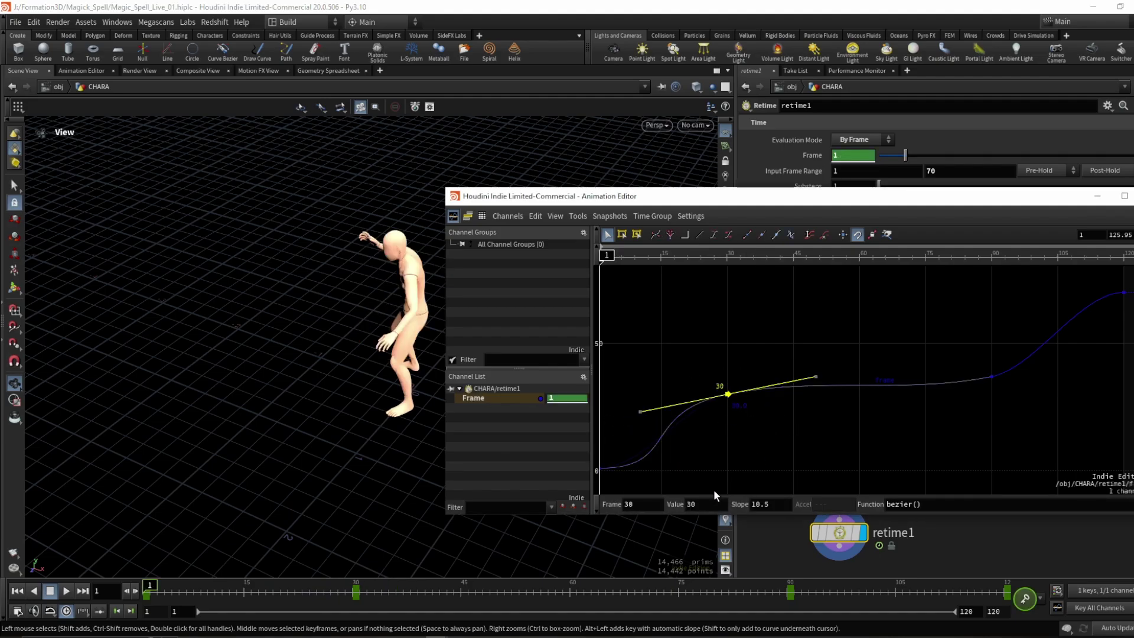
middle_click(776, 503)
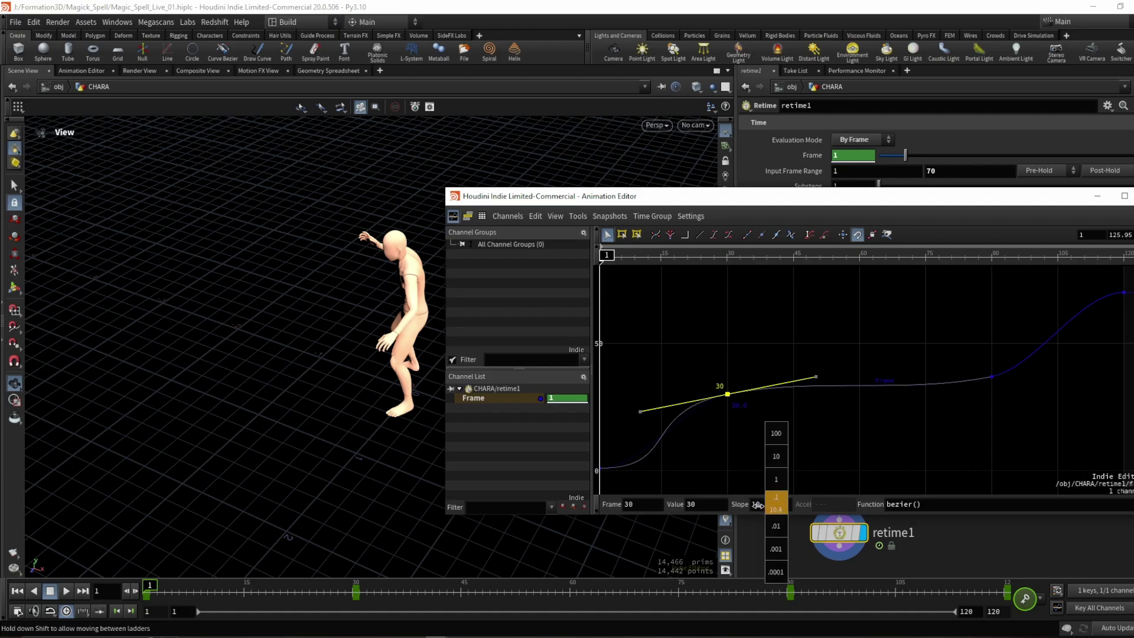
middle_click_drag(758, 505, 426, 478)
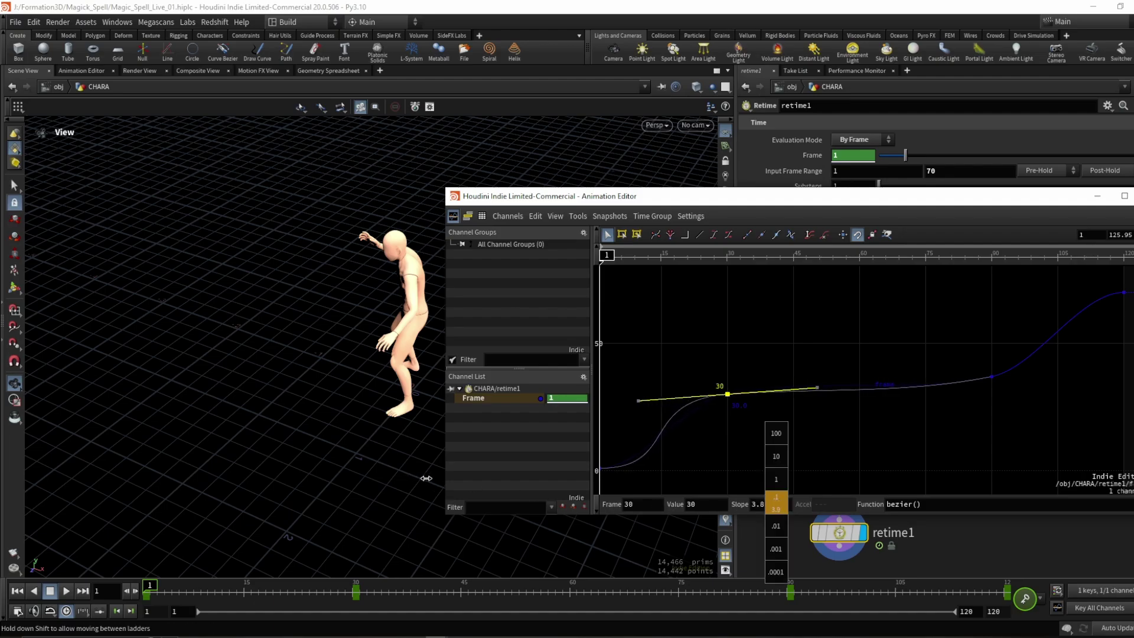
left_click_drag(638, 401, 659, 401)
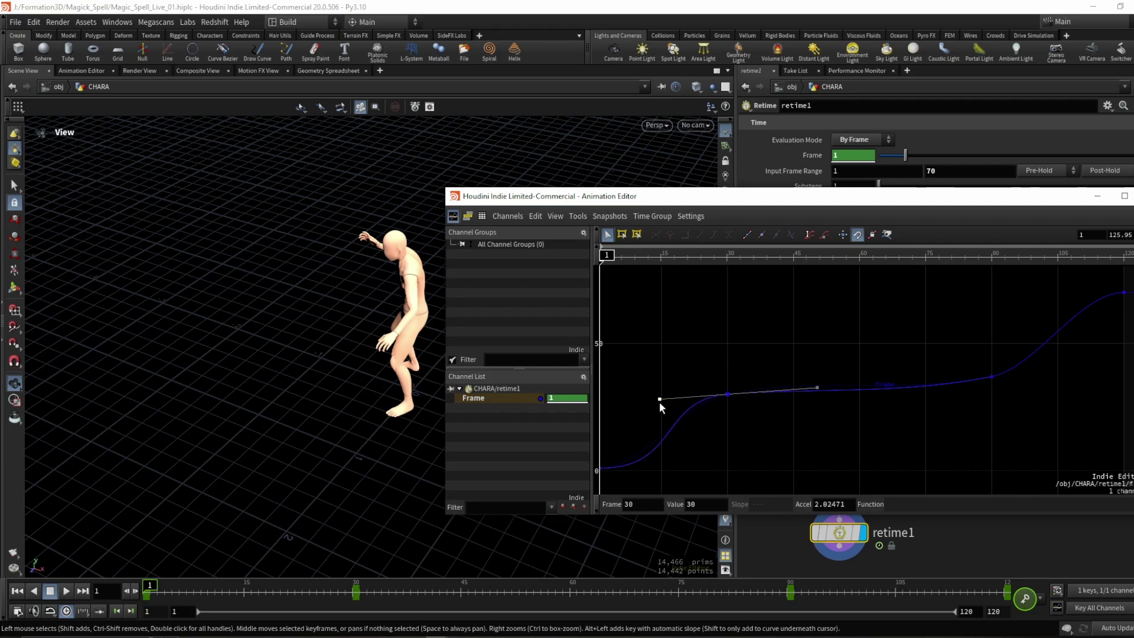
Step: Inspect the tangents of the keyframes at frames 30 and 90, and play the animation
left_click(728, 394)
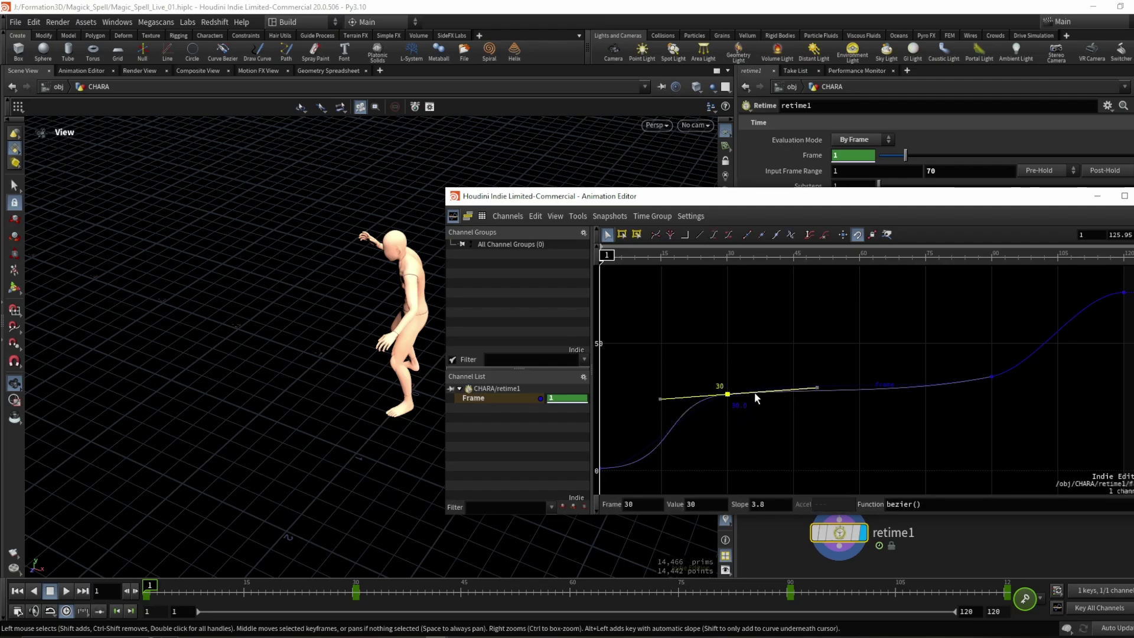
left_click(992, 377)
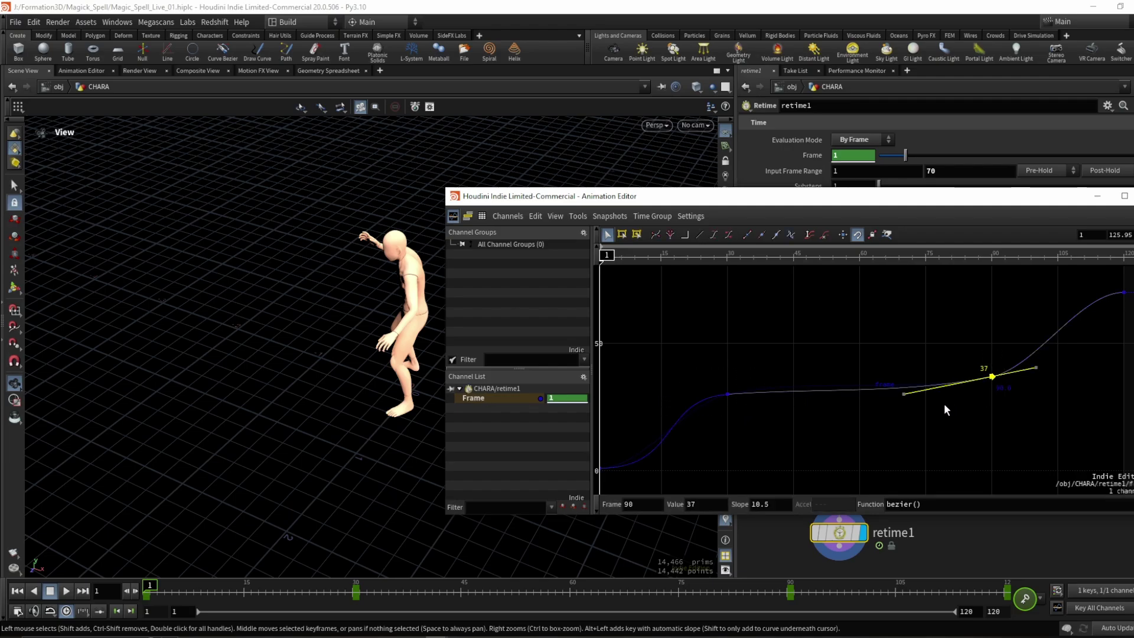
left_click(728, 394)
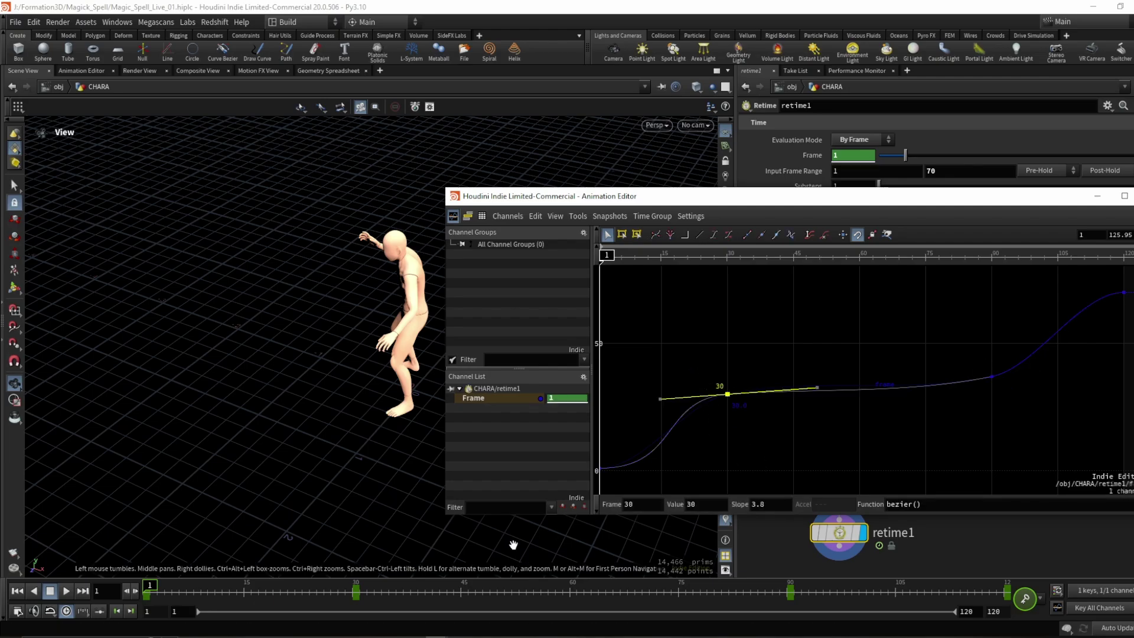
left_click(66, 591)
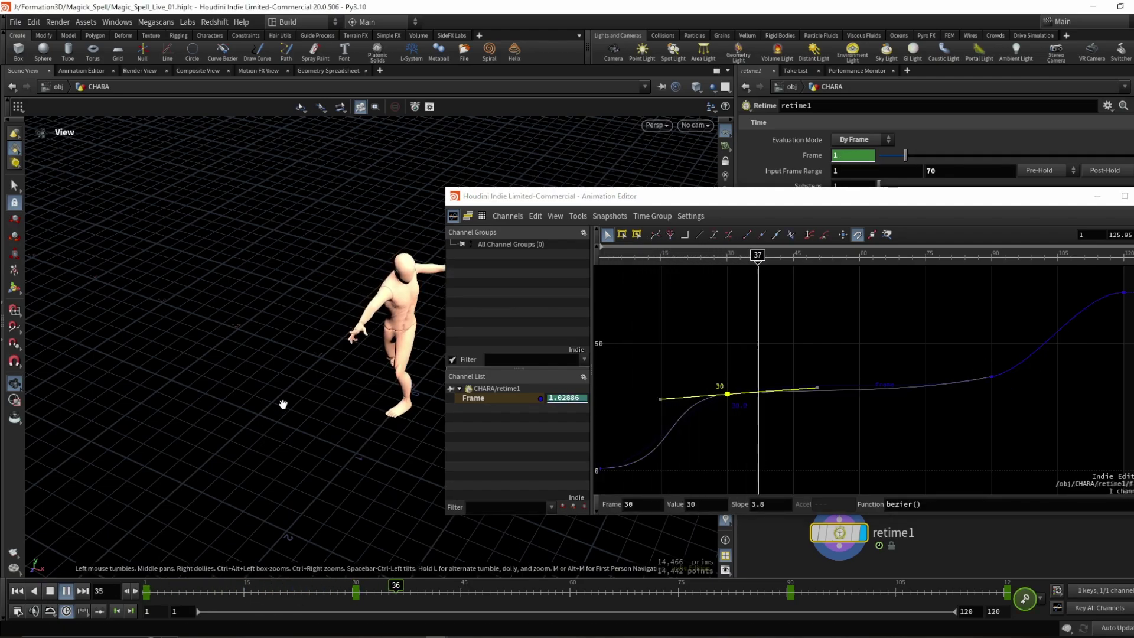
Step: Try to adjust the incoming curve handles, undo the acceleration change, and reselect only the frame 30 keyframe
double_click(661, 400)
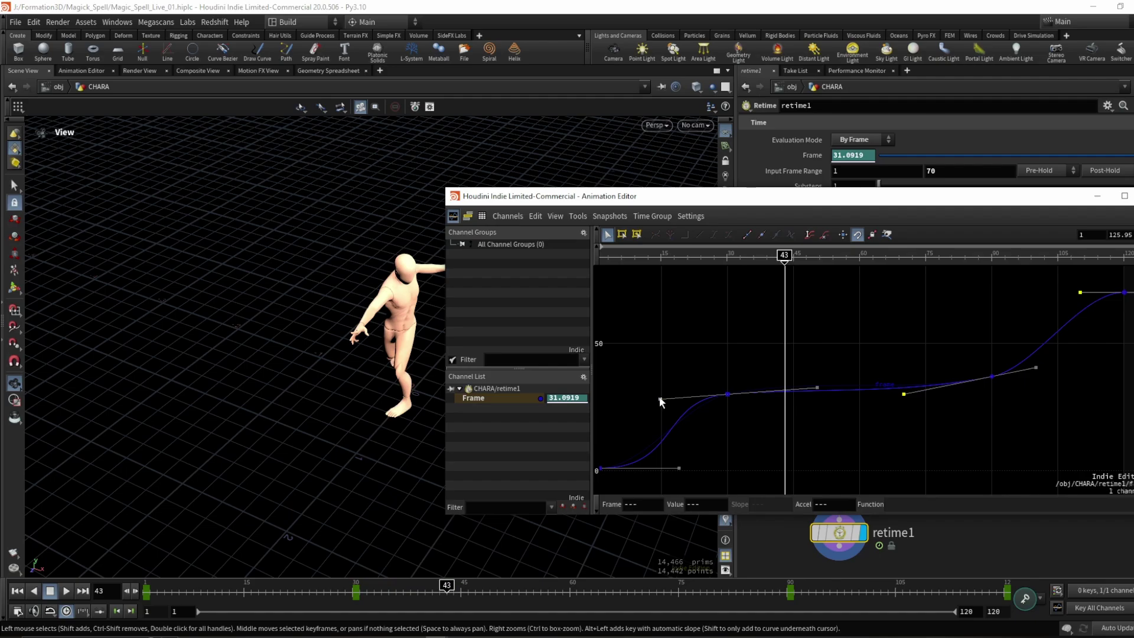
left_click_drag(661, 398, 650, 398)
key("ctrl+z")
left_click_drag(688, 354, 749, 412)
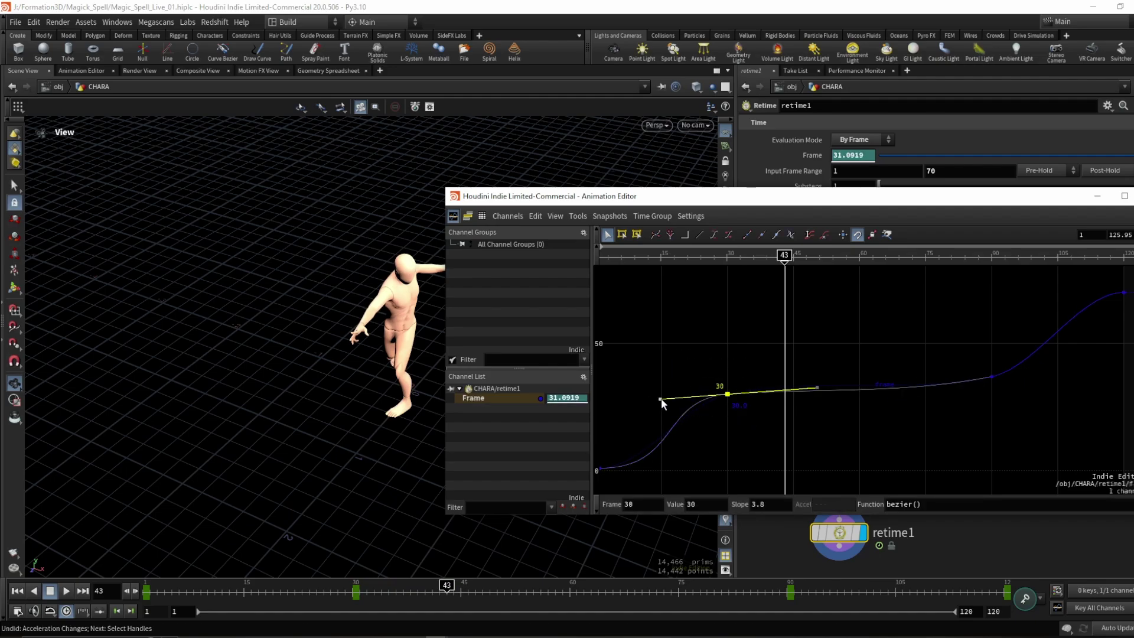
Step: Adjust the frame 30 keyframe's incoming handle to an acceleration of about 2.24 and replay the animation from the start
left_click_drag(661, 400, 645, 351)
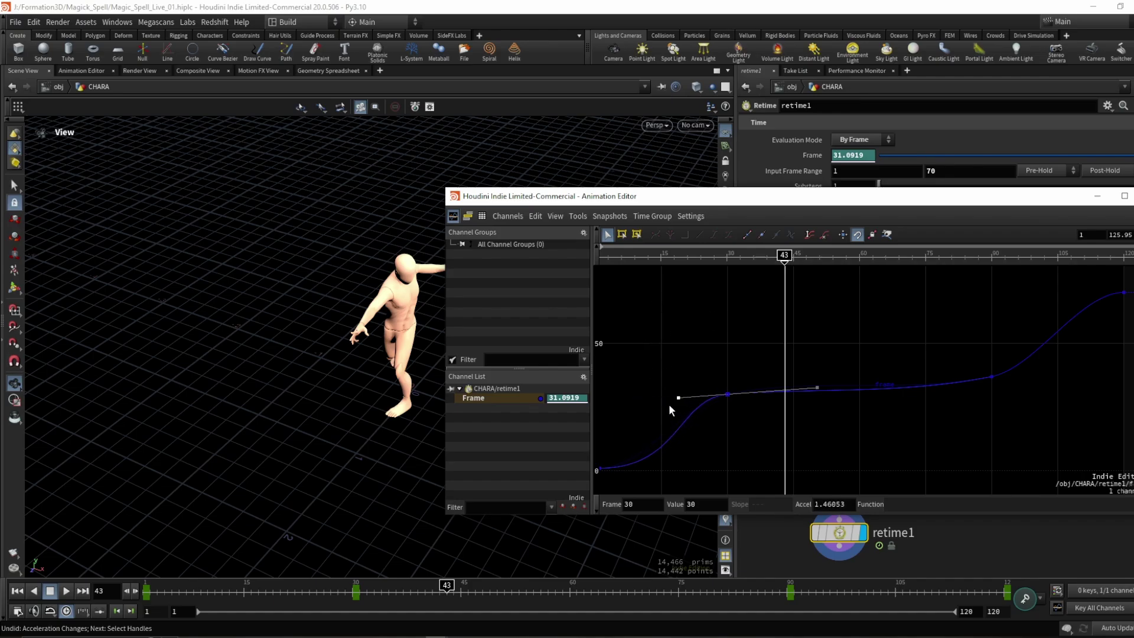
mouse_move(669, 406)
left_mouse_down()
mouse_move(644, 398)
mouse_move(666, 400)
mouse_move(656, 404)
left_mouse_up()
left_click_drag(330, 593, 148, 590)
key("Up")
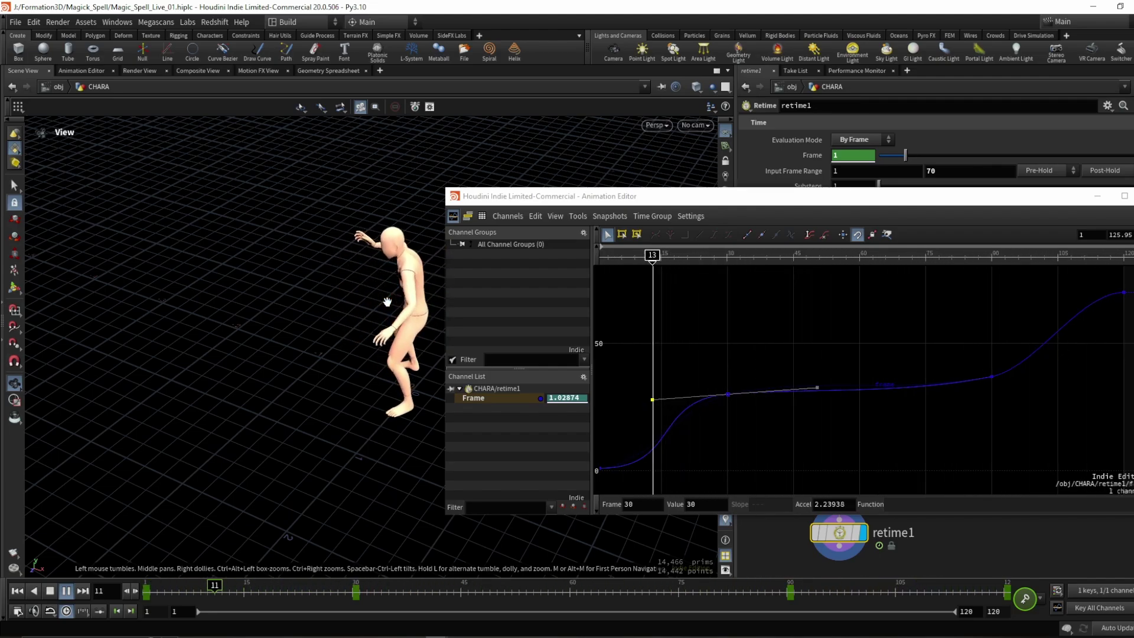
Step: Close the Animation Editor, watch the full character animation from a lower viewing angle, and stop the playback
left_click_drag(985, 204, 851, 199)
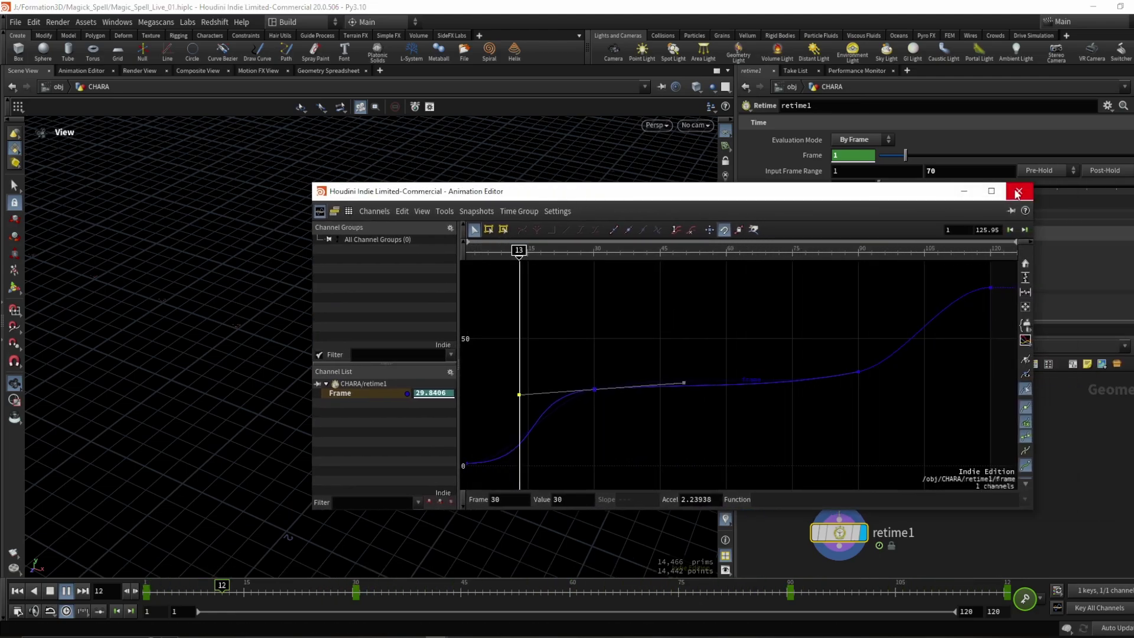
left_click(1017, 193)
left_click_drag(388, 296, 387, 270)
scroll(421, 273, "up", 3)
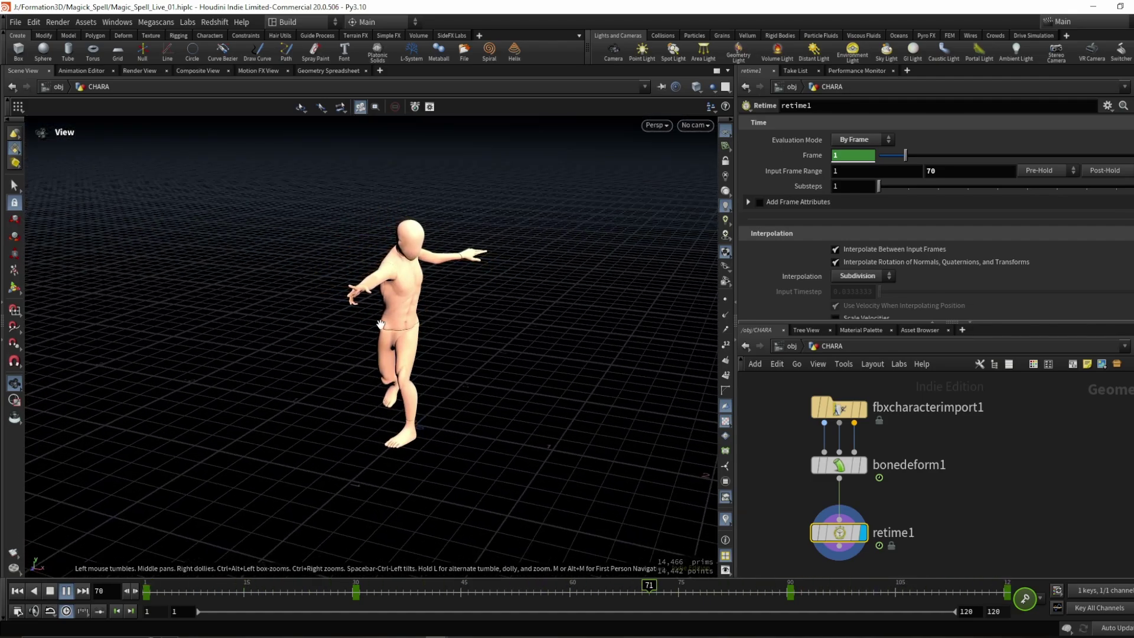
middle_click_drag(398, 312, 425, 237)
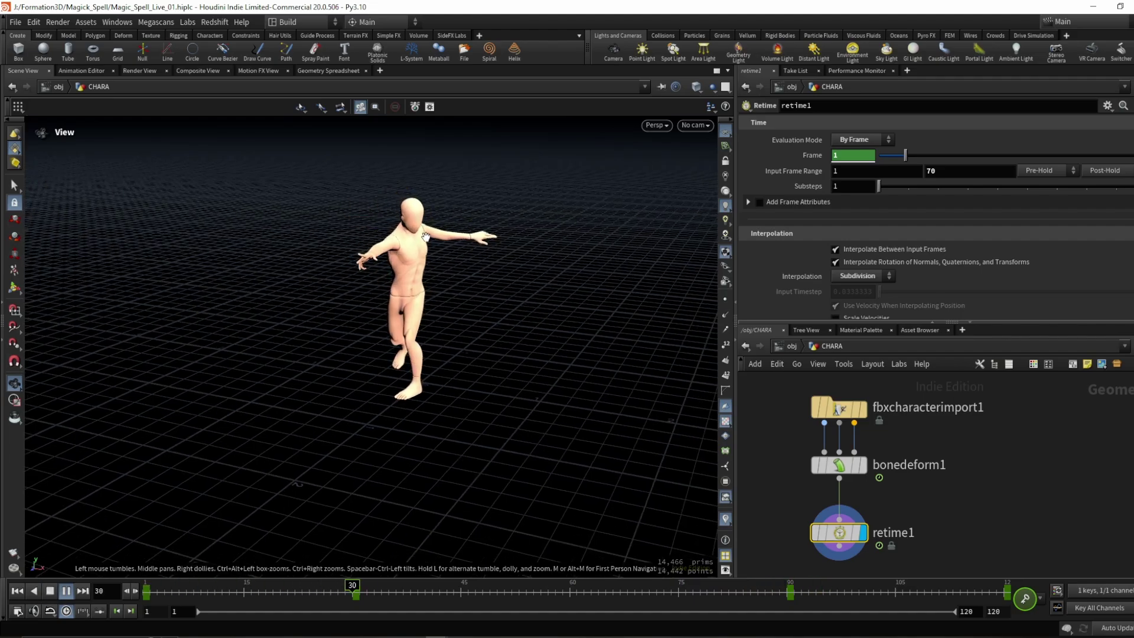
key("Escape")
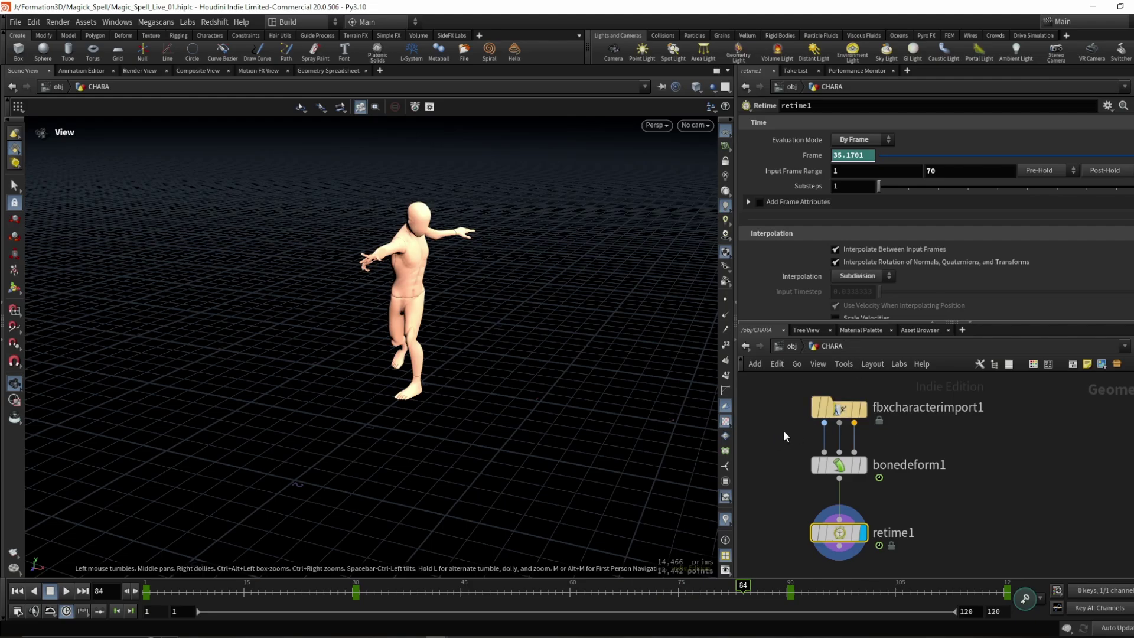
Step: Append a Null node below retime1 and align the node chain in the CHARA network
scroll(783, 436, "down", 3)
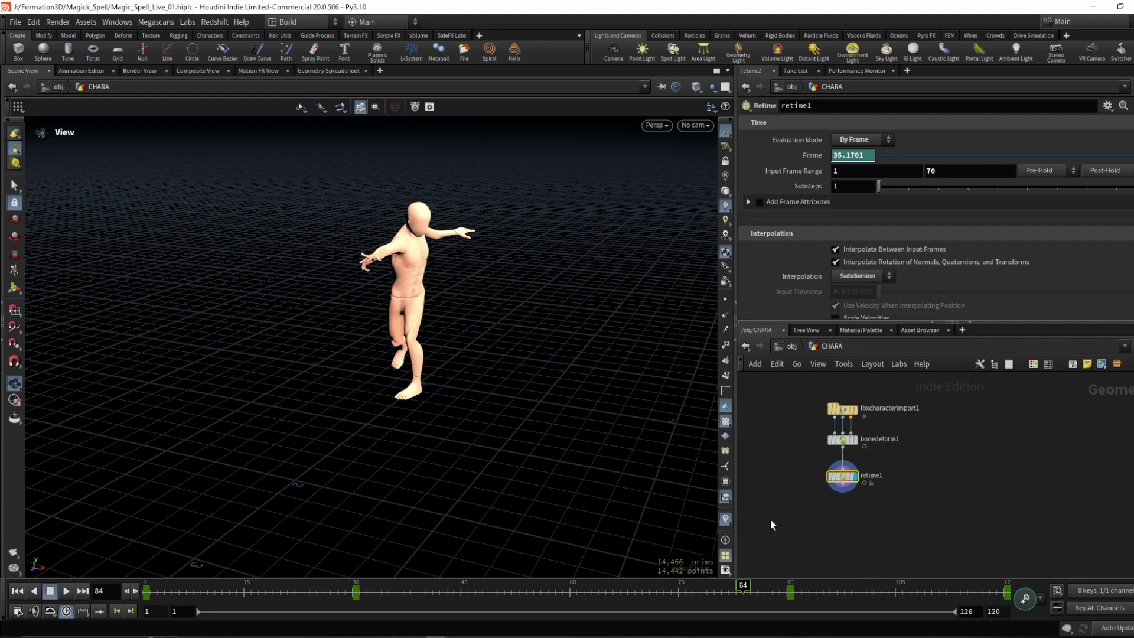
key("Up")
key("Up")
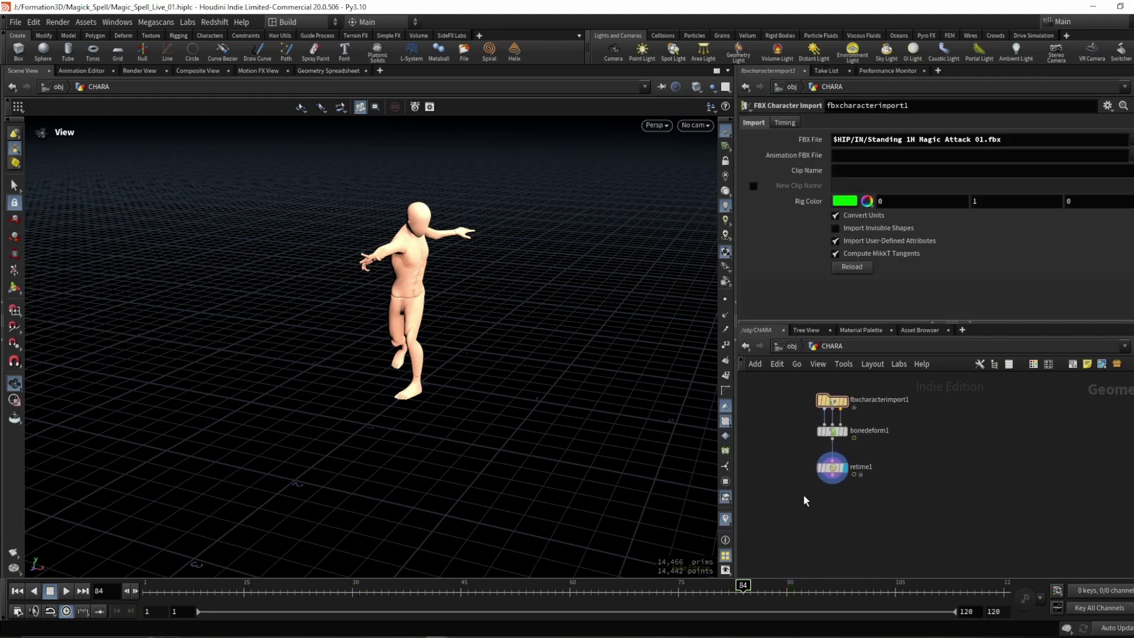
key("Down")
key("Down")
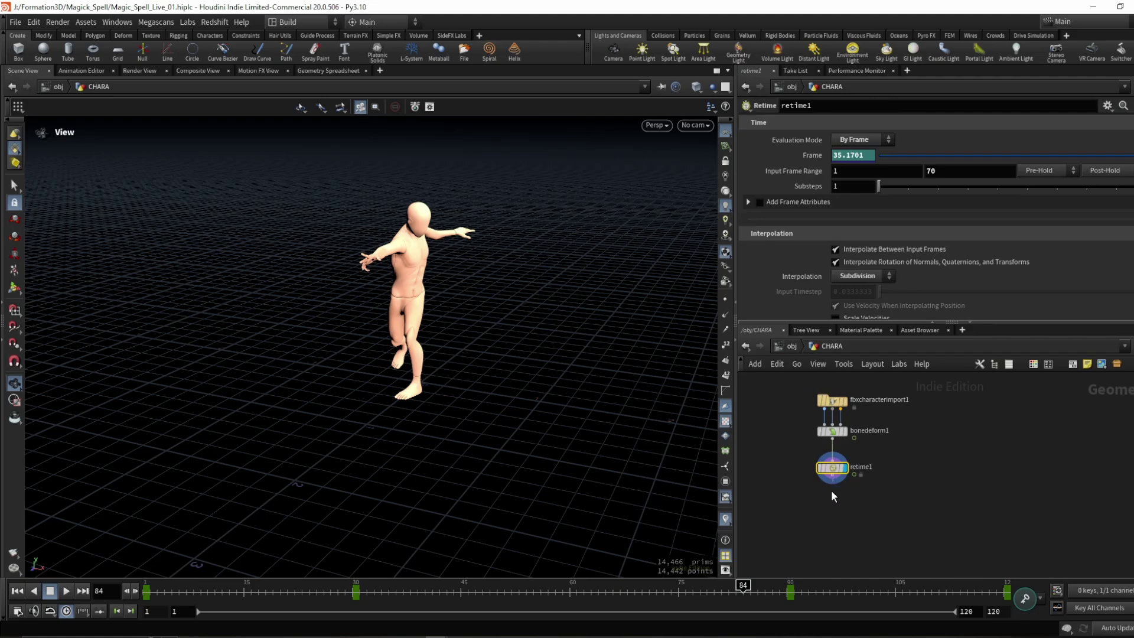
key("Tab")
type("null")
key("Return")
left_click(837, 512)
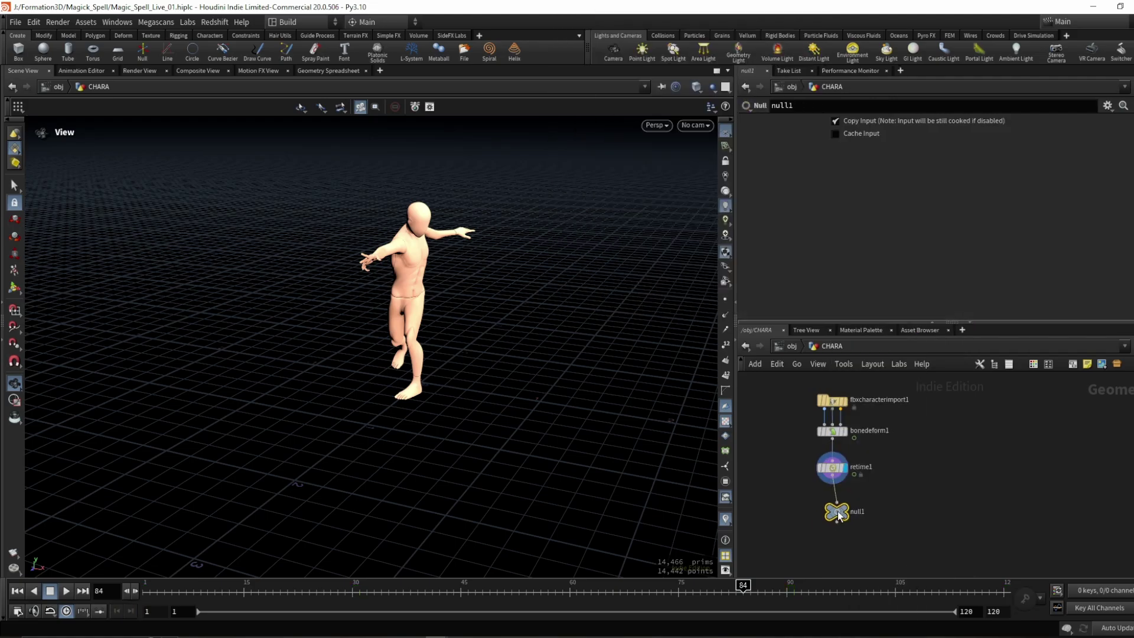
key("l")
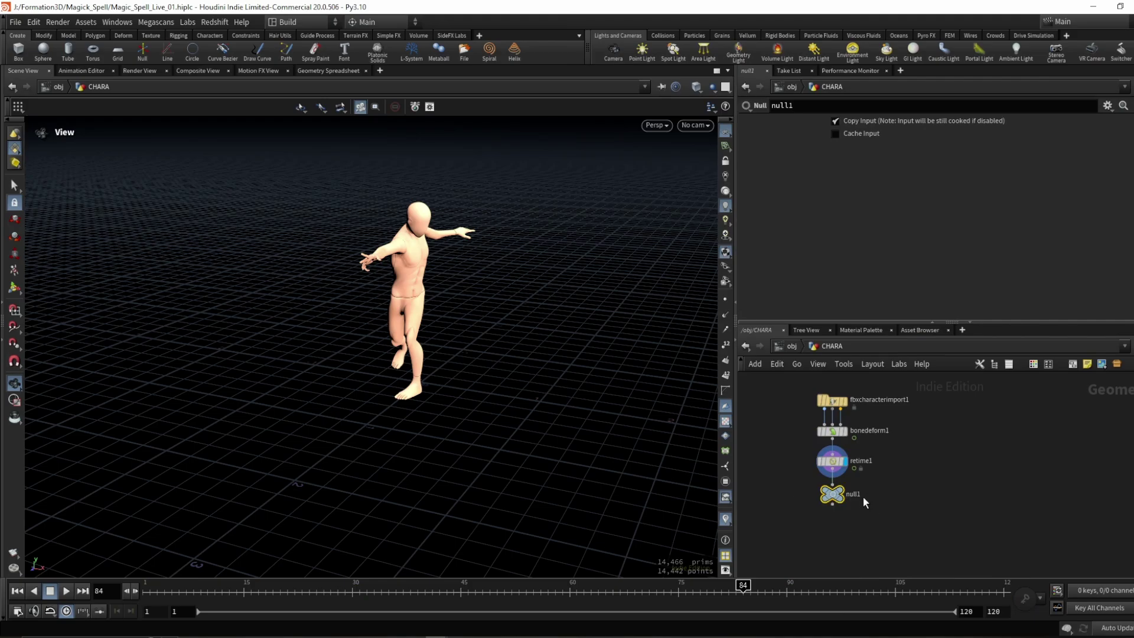
Step: Rename the Null node below retime1 to OUT_CHARA and colour it green
double_click(857, 495)
type("OUT_CHARA")
key("Return")
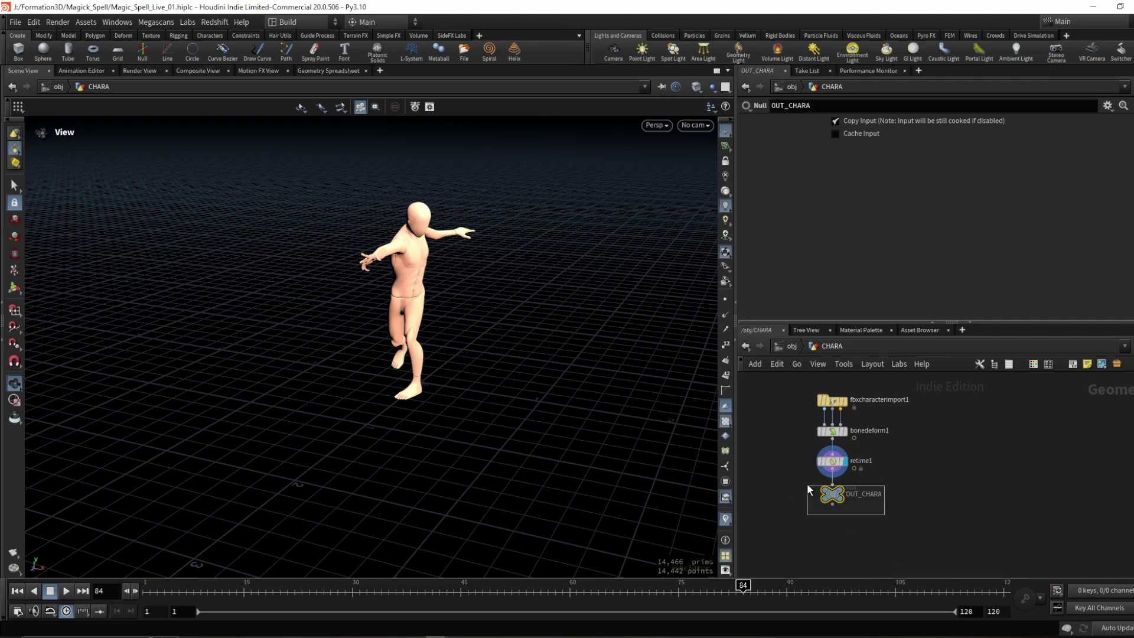
key("c")
left_click(833, 495)
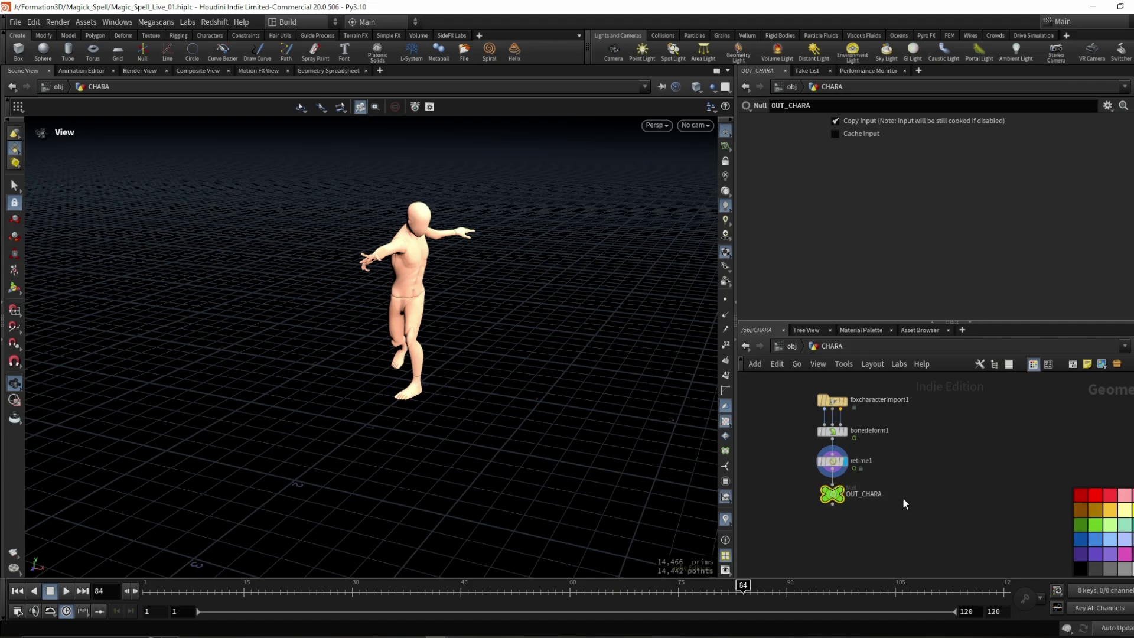
Step: Copy the OUT_CHARA node, go up to the object level and move the timeline back to frame 2
key("ctrl+c")
left_click_drag(785, 482, 916, 525)
key("ctrl+c")
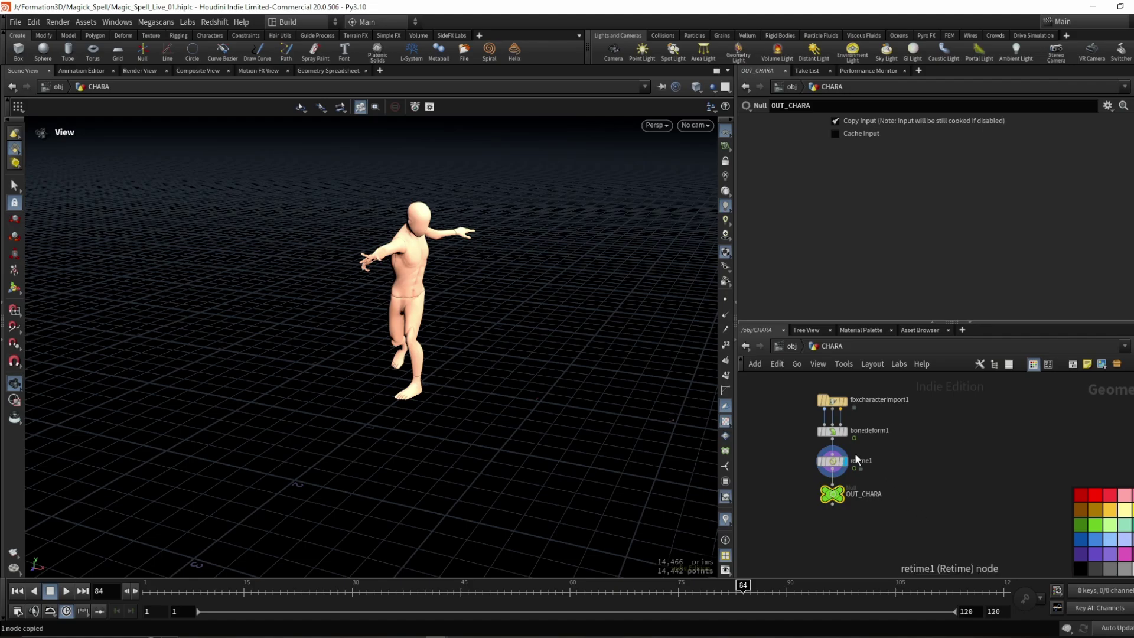
left_click(788, 347)
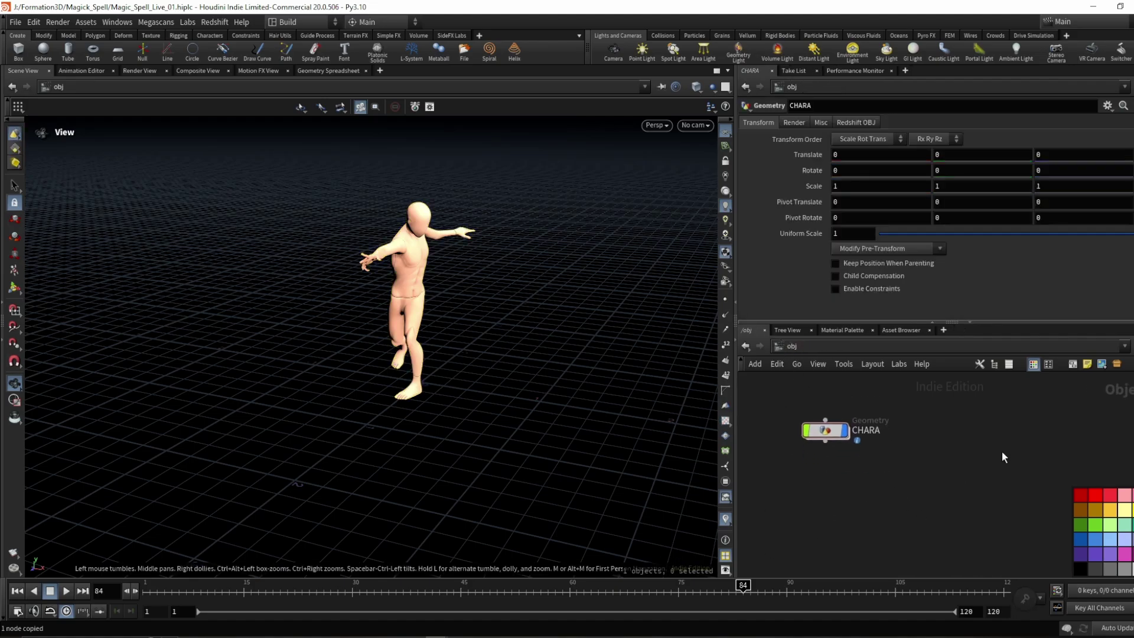
left_click_drag(354, 589, 150, 568)
Step: Add a Geometry object below CHARA and name it Magic_Spell
key("Tab")
type("geo")
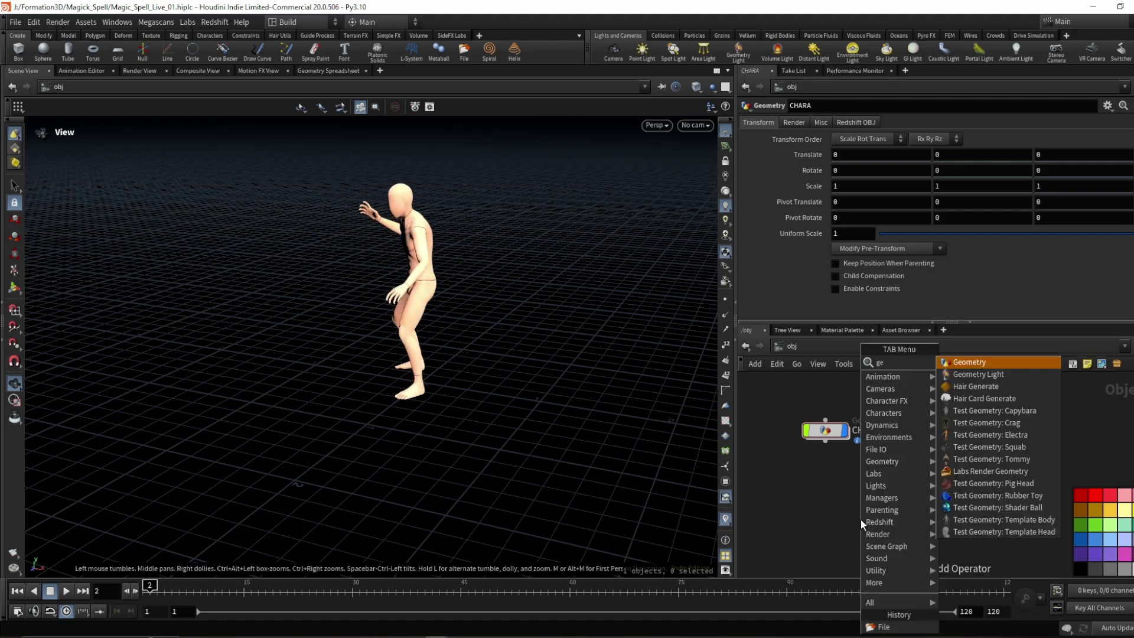
key("Return")
left_click(825, 496)
double_click(868, 495)
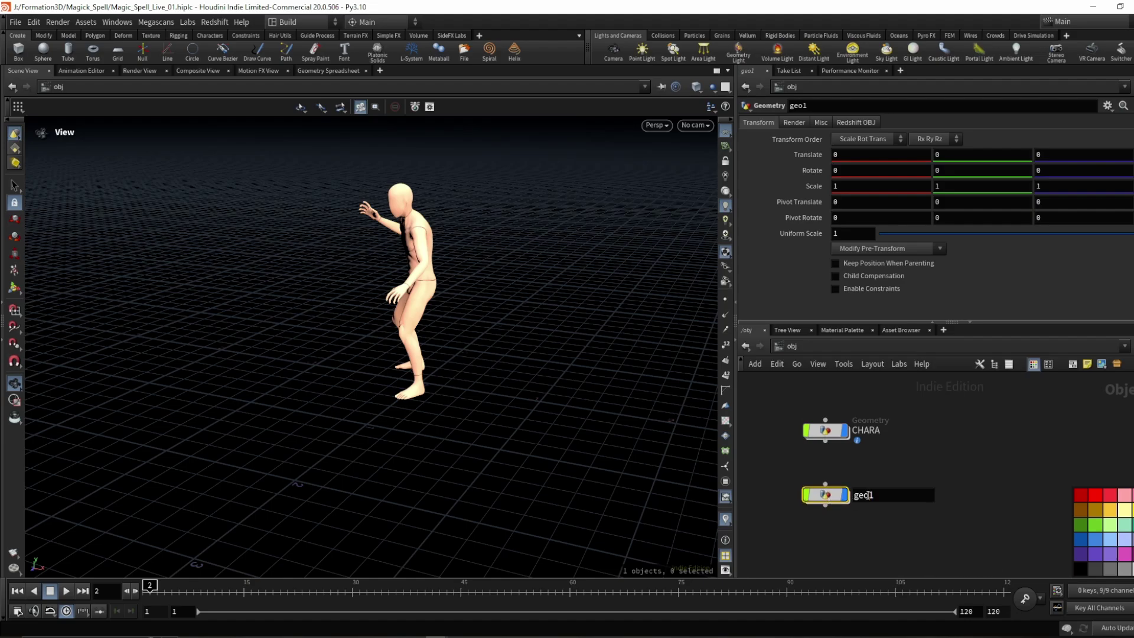
type("Spell")
key("Return")
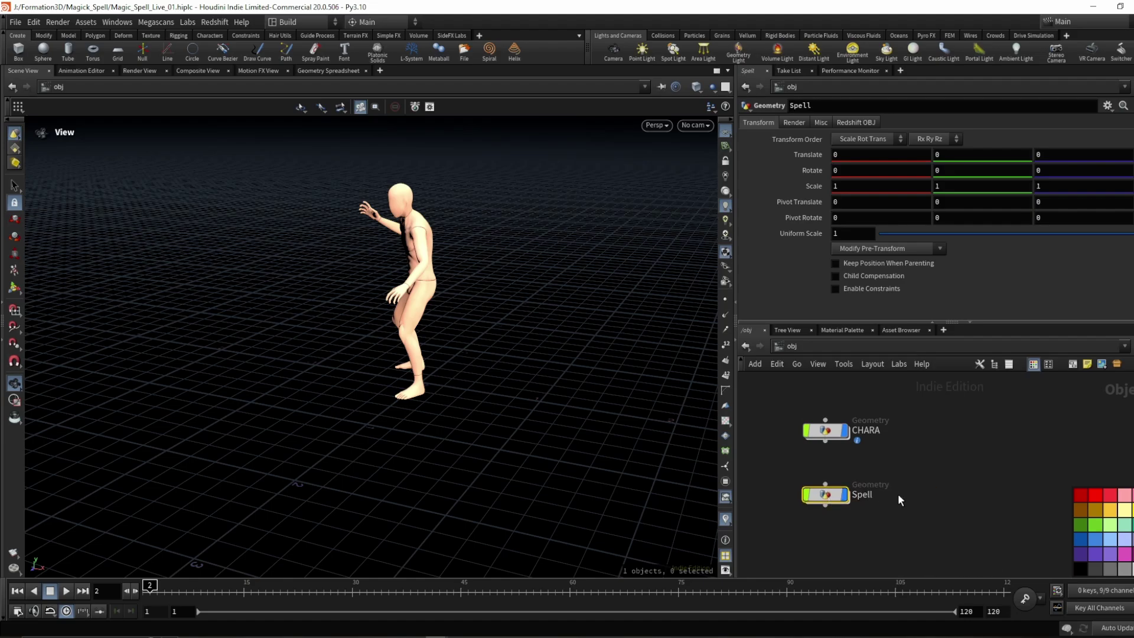
double_click(862, 495)
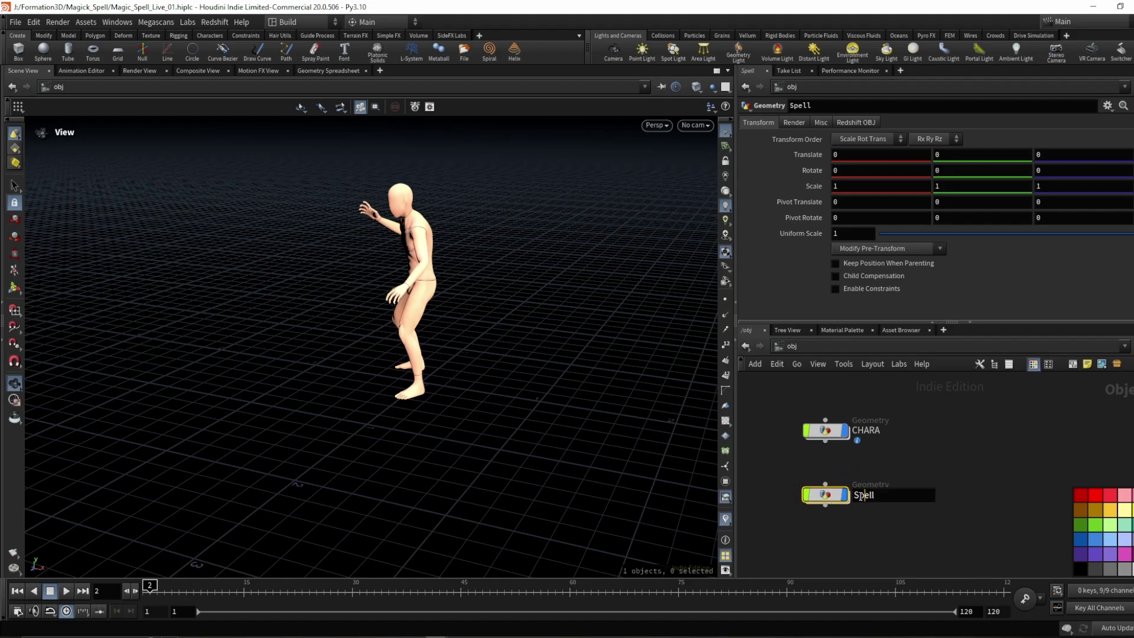
type("Magic")
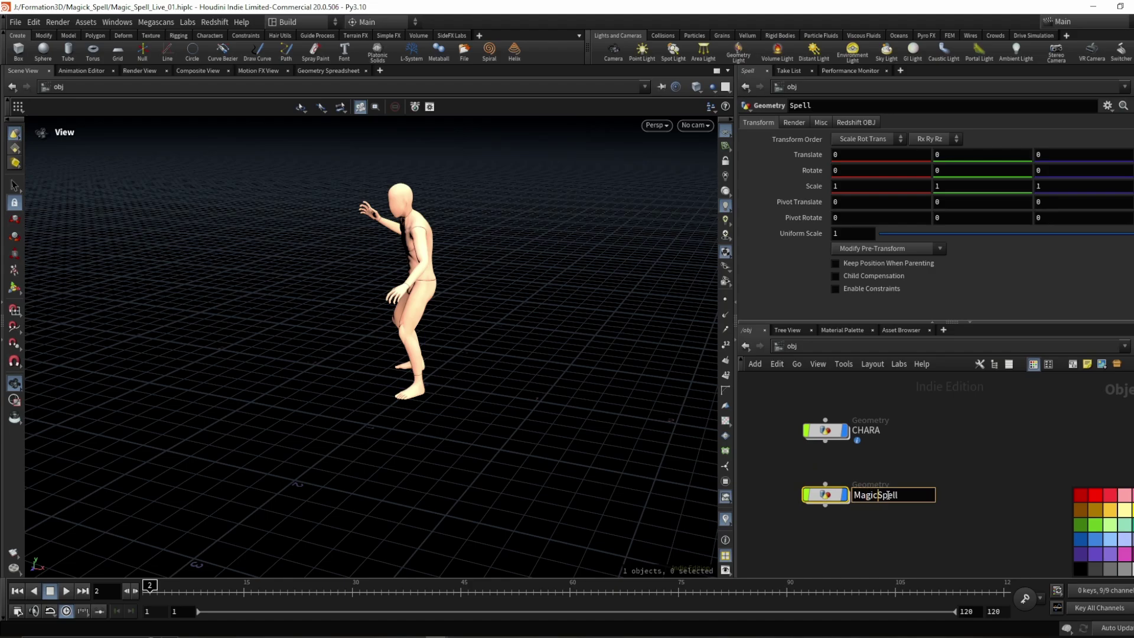
type("_")
key("Return")
Step: Enter the Magic_Spell object and add an Object Merge node to its empty network
double_click(826, 494)
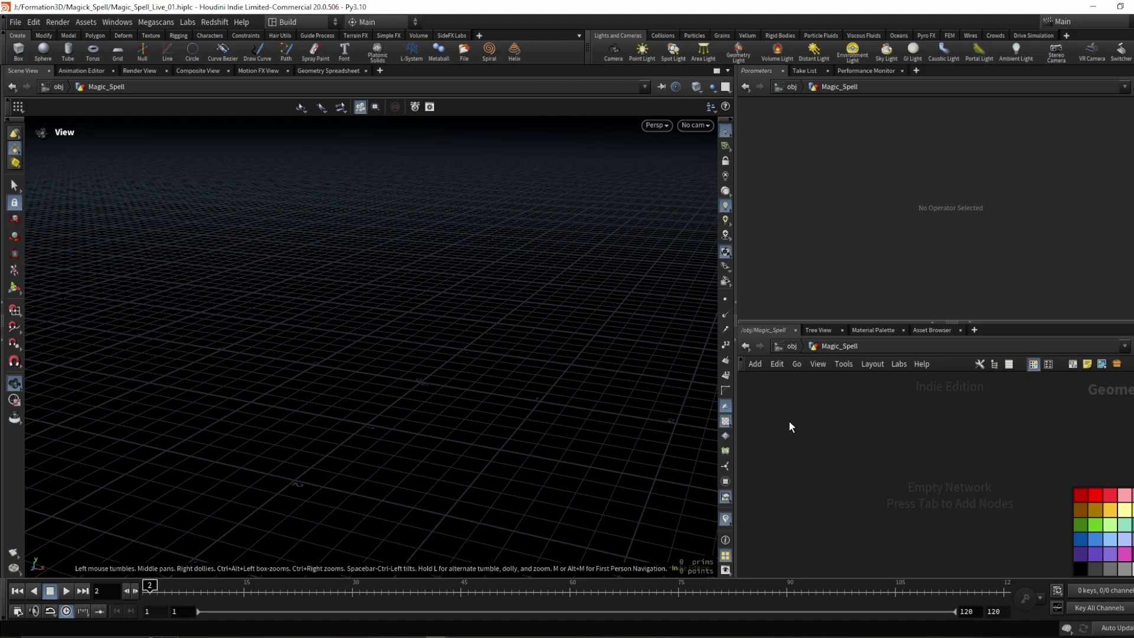
key("c")
left_click_drag(788, 420, 835, 470)
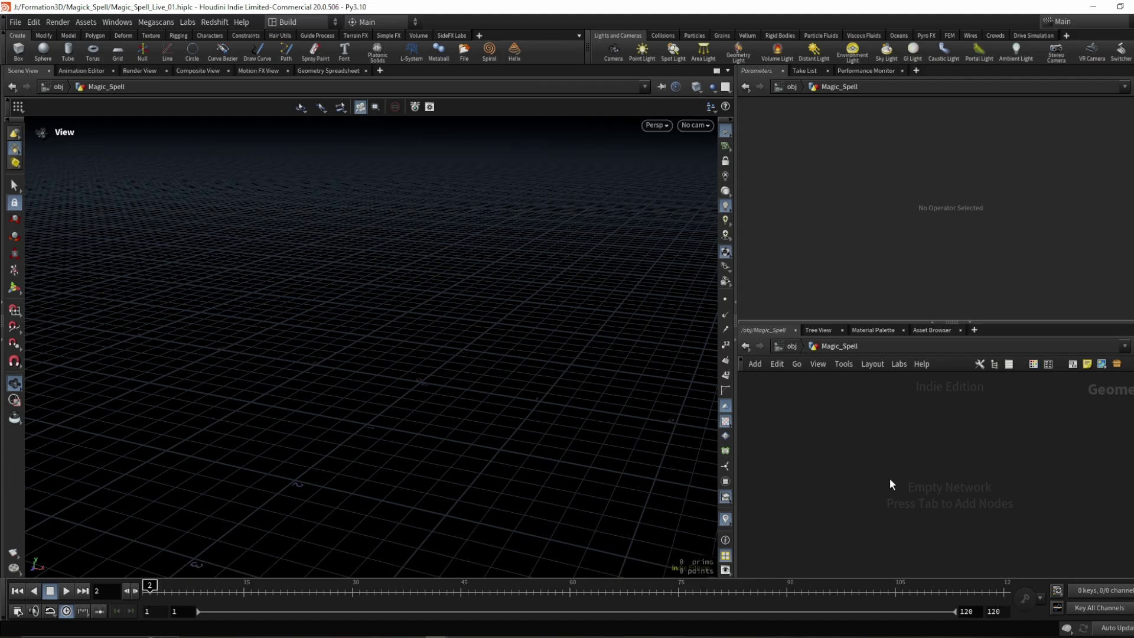
key("Tab")
type("objme")
key("Return")
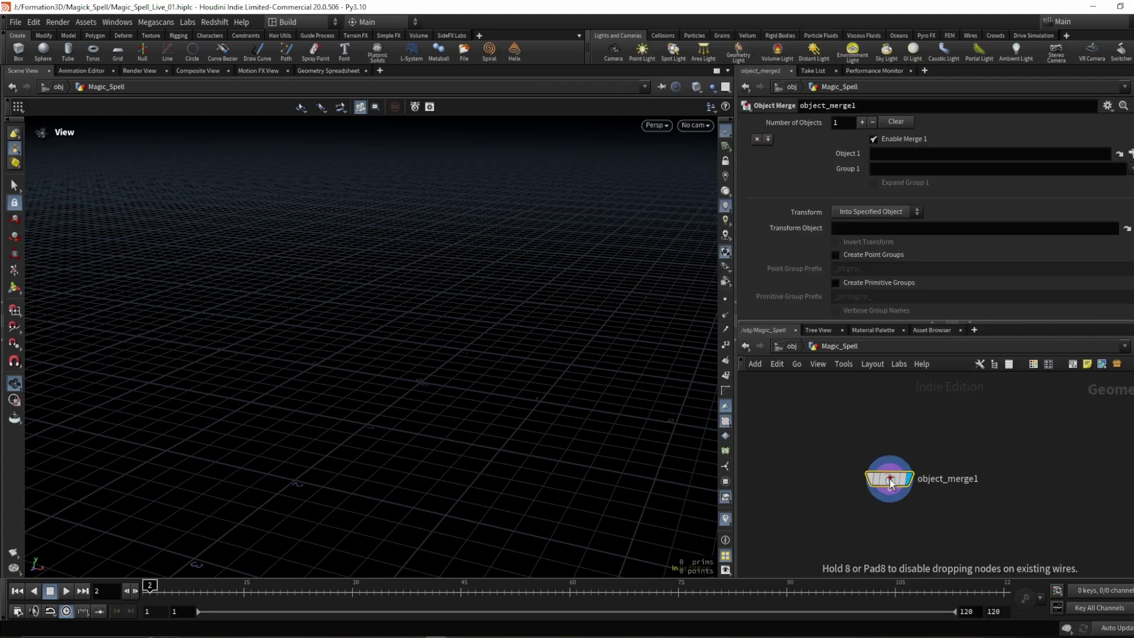
left_click(847, 452)
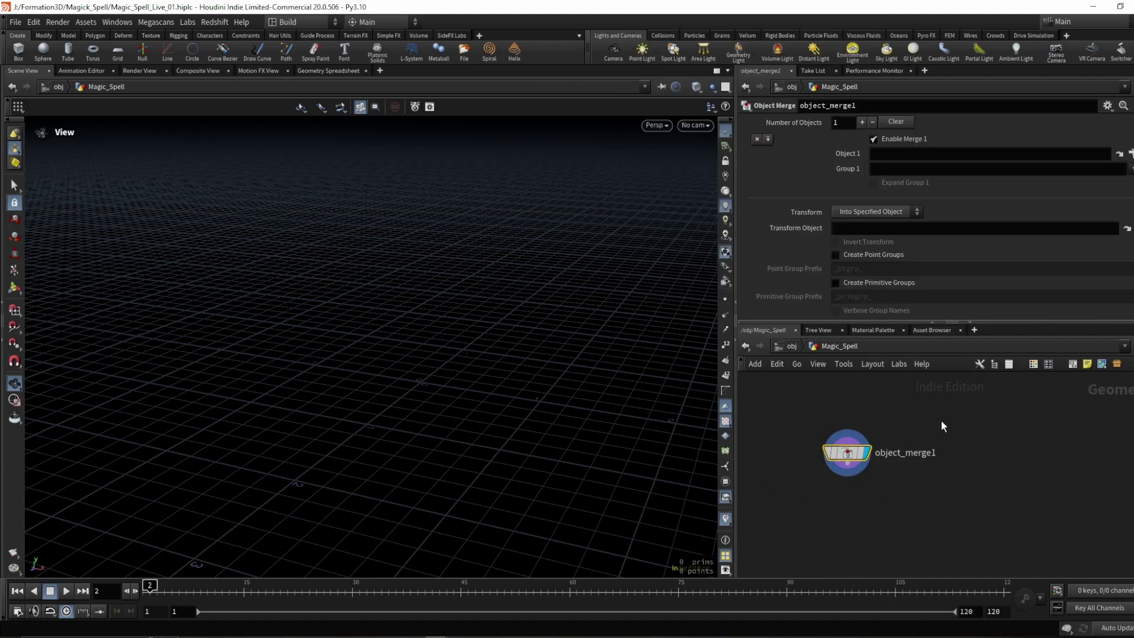
Step: Set Object 1 of the Object Merge to the copied /obj/CHARA/OUT_CHARA path and view the character from the front
left_click(910, 153)
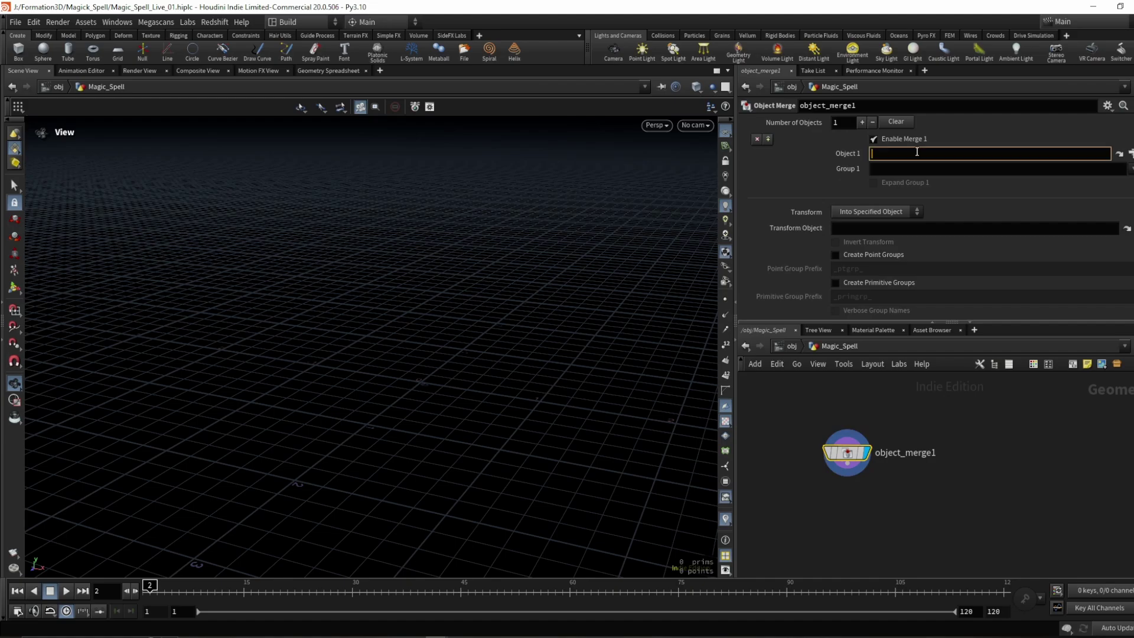
key("ctrl+v")
left_click(1025, 426)
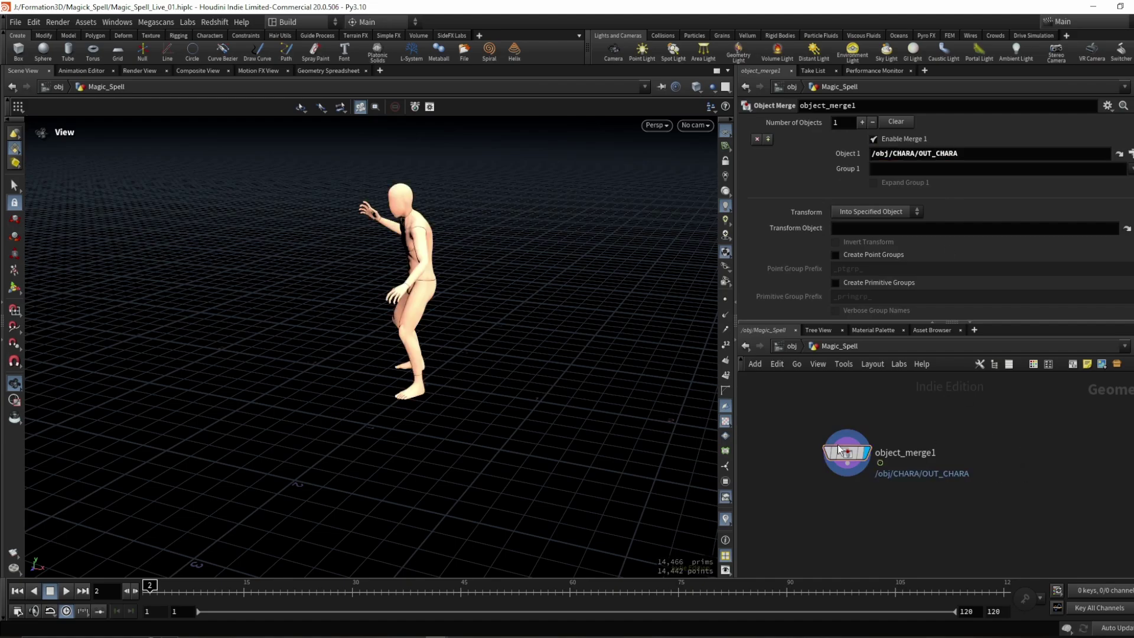
left_click_drag(430, 277, 567, 243)
scroll(636, 225, "up", 3)
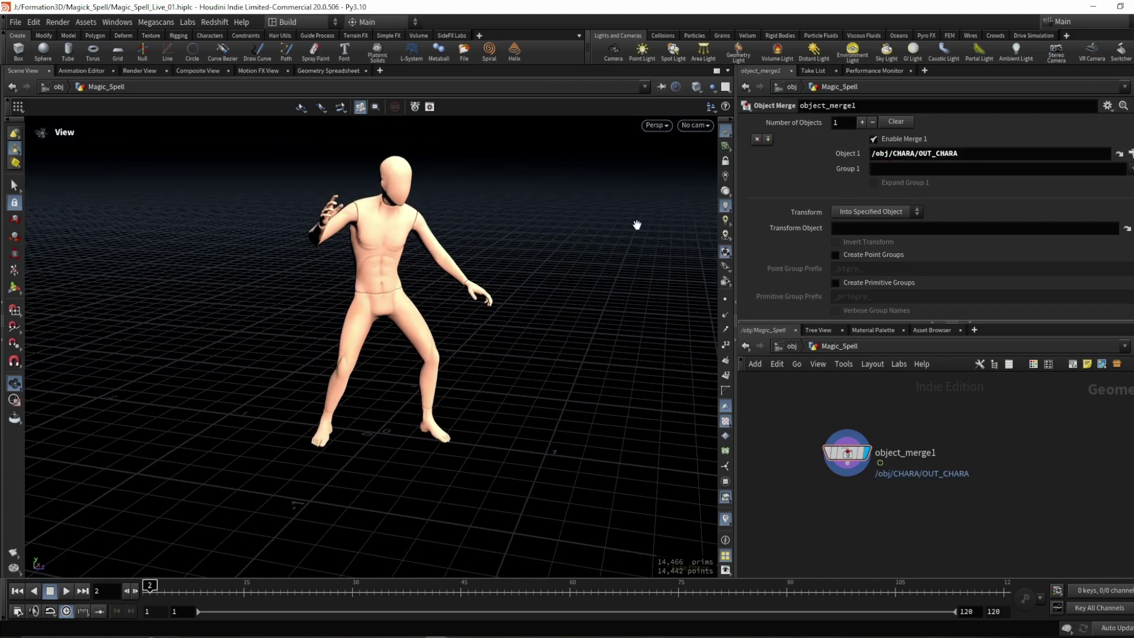
Step: Review the CHARA and Magic_Spell objects at the object level, and return inside Magic_Spell
left_click(792, 346)
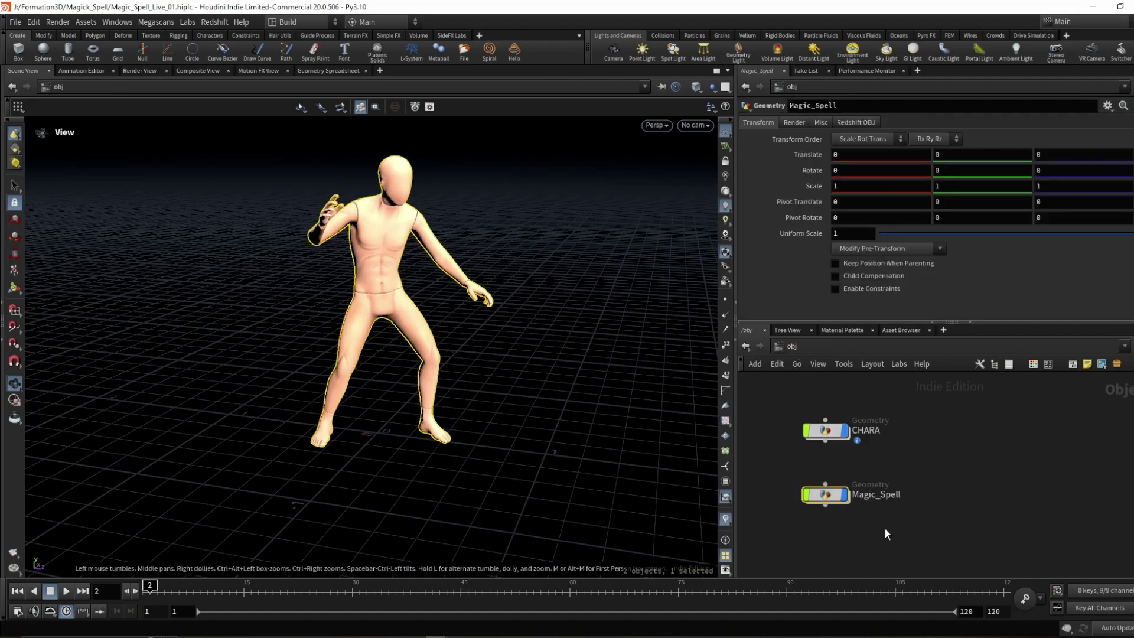
left_click_drag(779, 447, 895, 387)
left_click(812, 499)
left_click_drag(771, 484, 831, 488)
left_click_drag(782, 455, 846, 502)
double_click(827, 498)
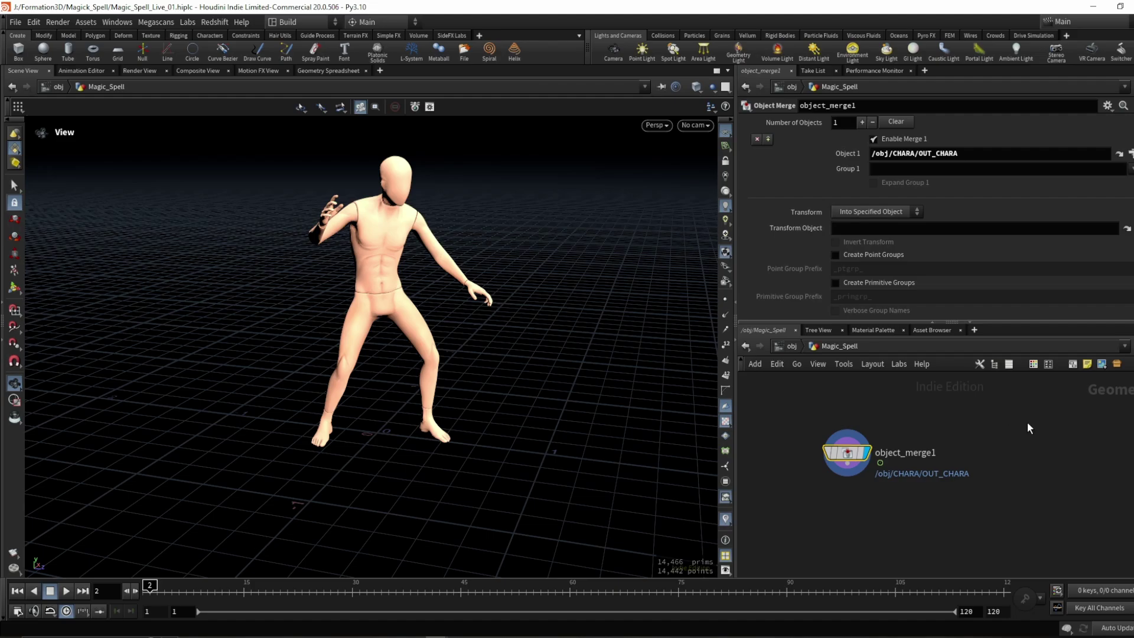
Step: Add a standard Spiral node beside object_merge1 in the Magic_Spell network
mouse_move(1028, 422)
middle_mouse_down()
mouse_move(958, 402)
mouse_move(941, 455)
middle_mouse_up()
left_click(970, 420)
scroll(941, 456, "down", 1)
left_click_drag(943, 429, 969, 449)
key("Tab")
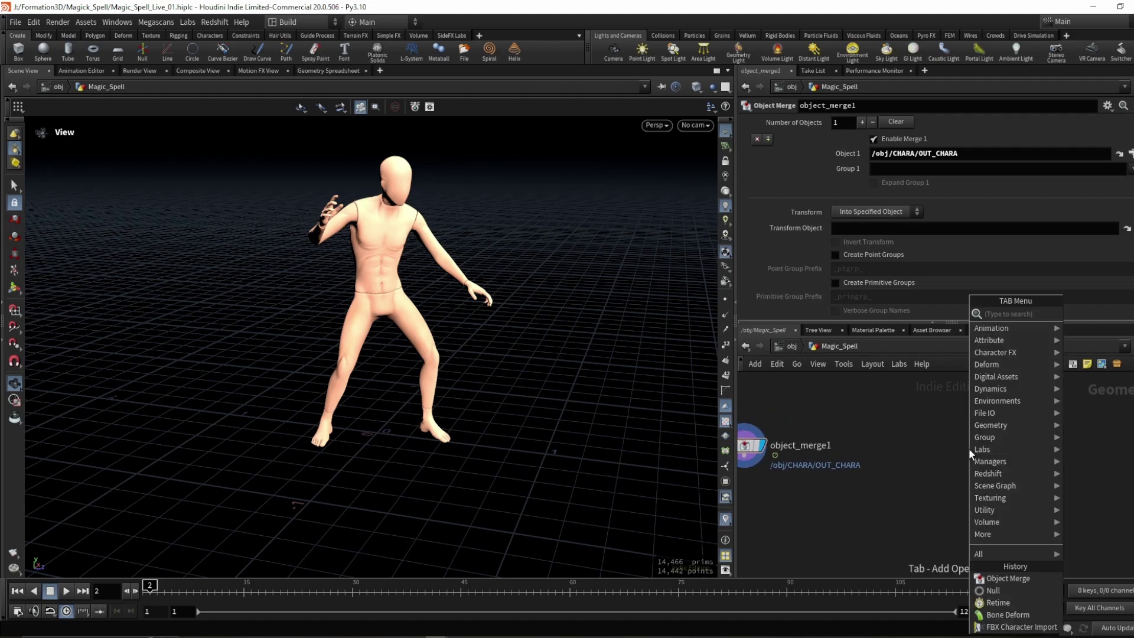
type("spri")
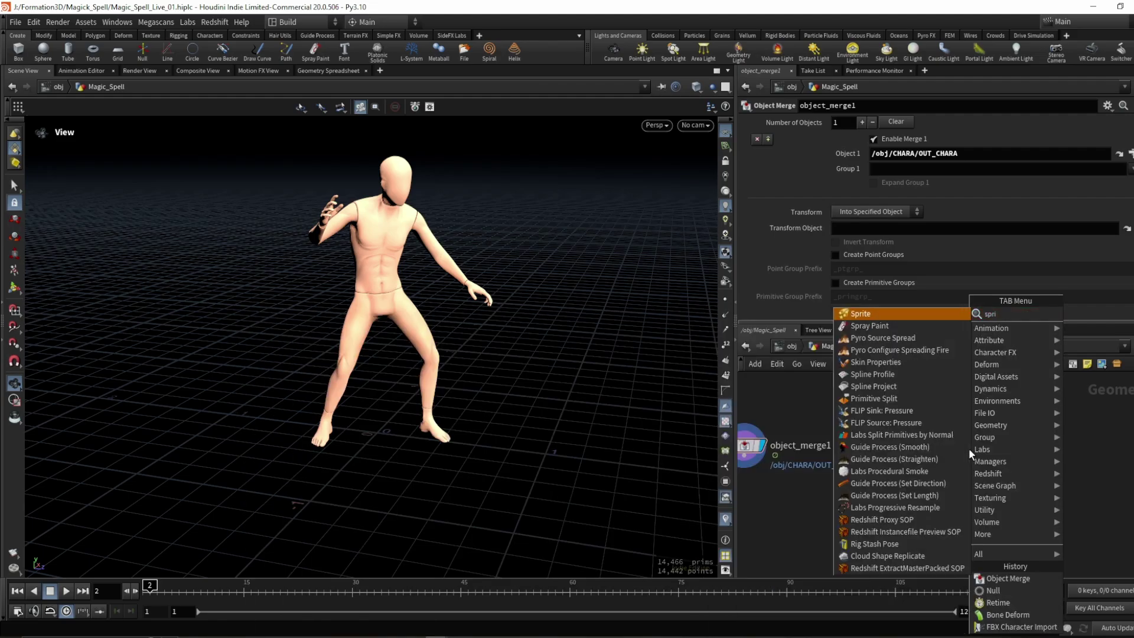
key("BackSpace")
type("iral")
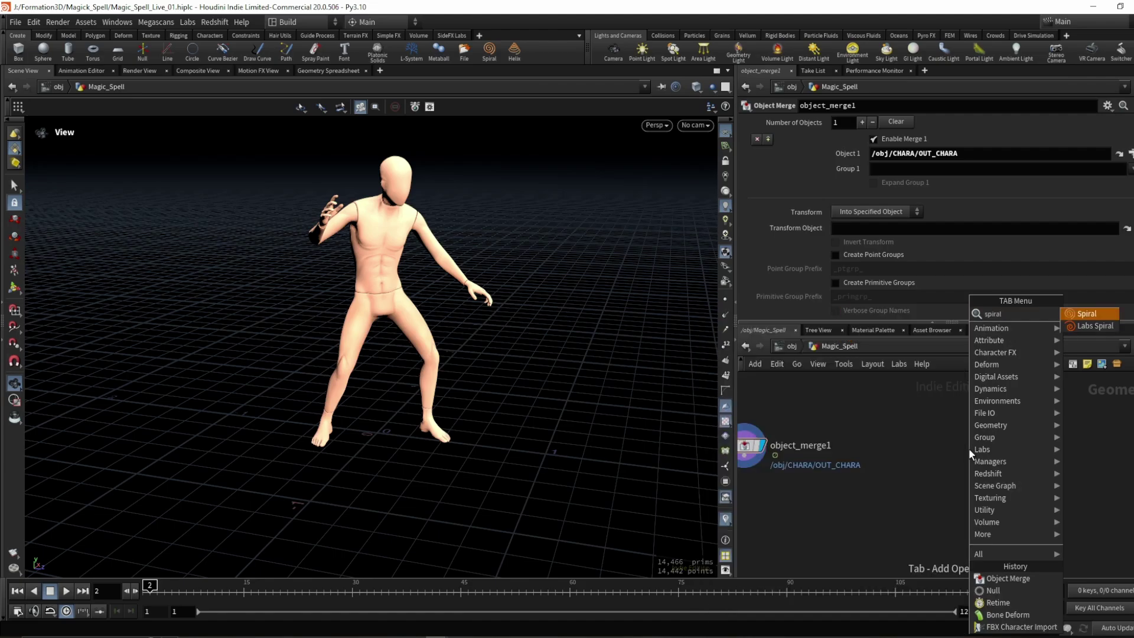
key("Return")
left_click(970, 450)
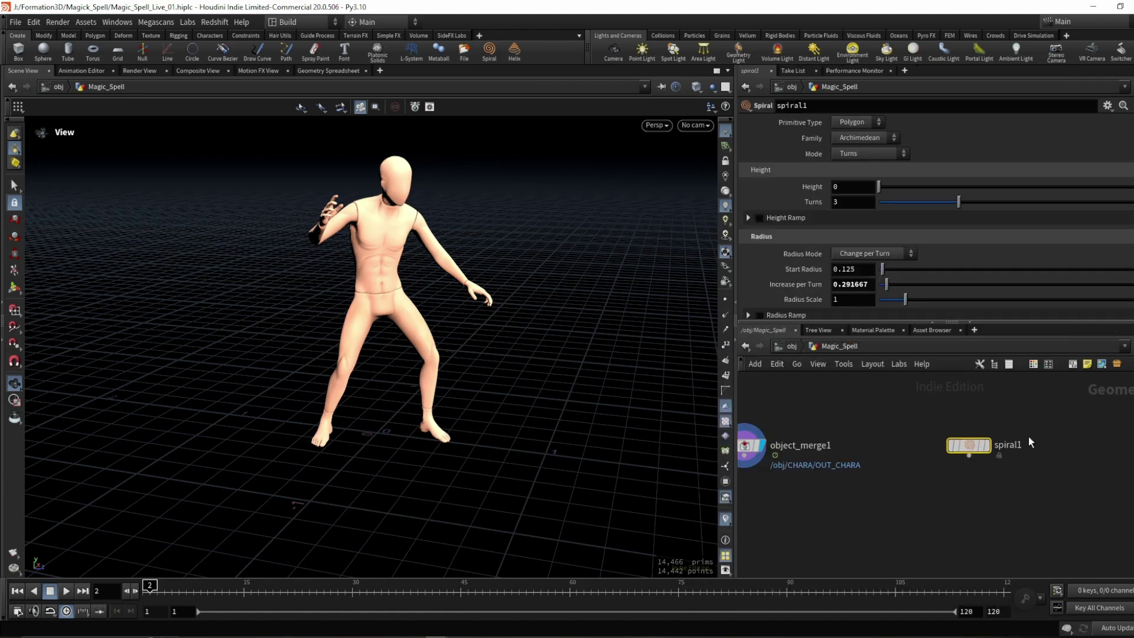
middle_click_drag(1043, 440, 989, 441)
scroll(988, 441, "up", 1)
left_click_drag(997, 413, 874, 471)
left_click(1034, 459)
key("Tab")
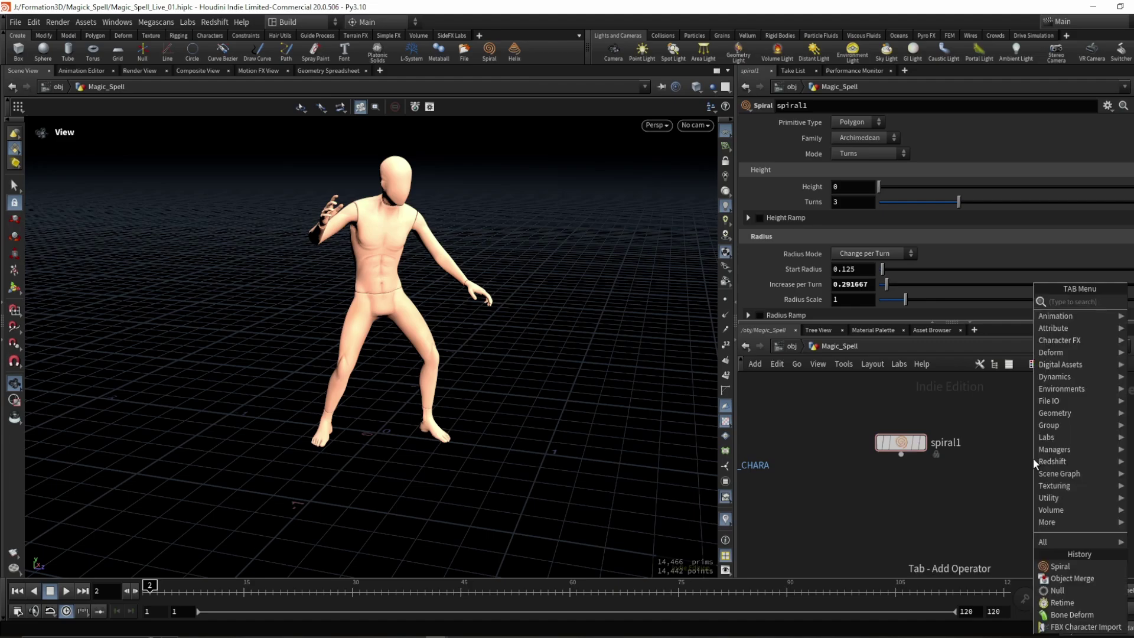
type("labs")
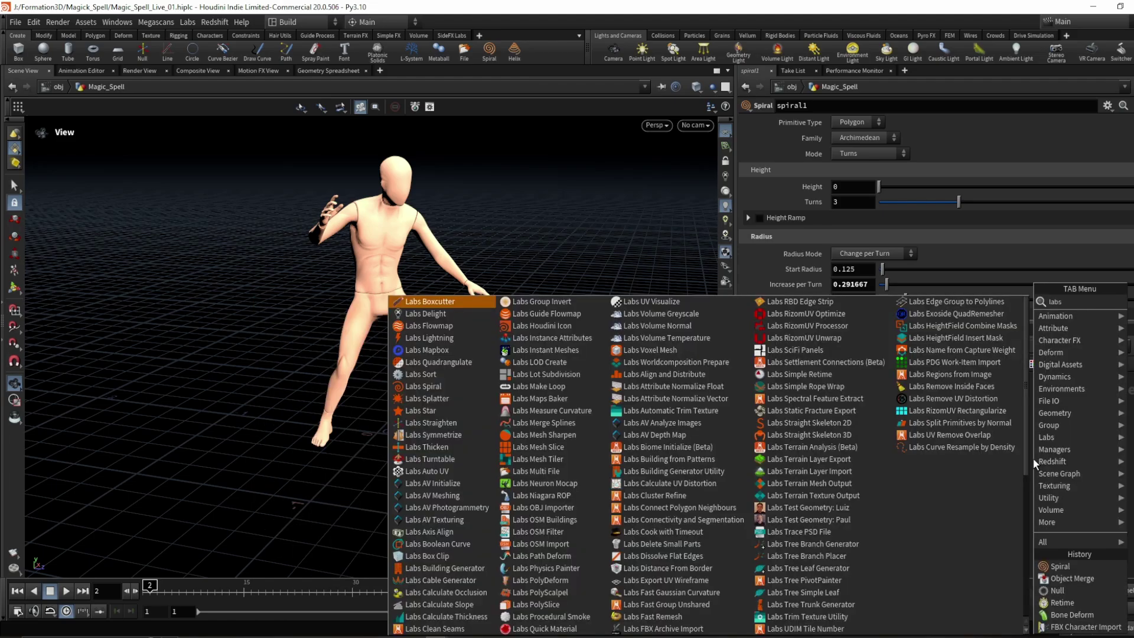
type("spiral")
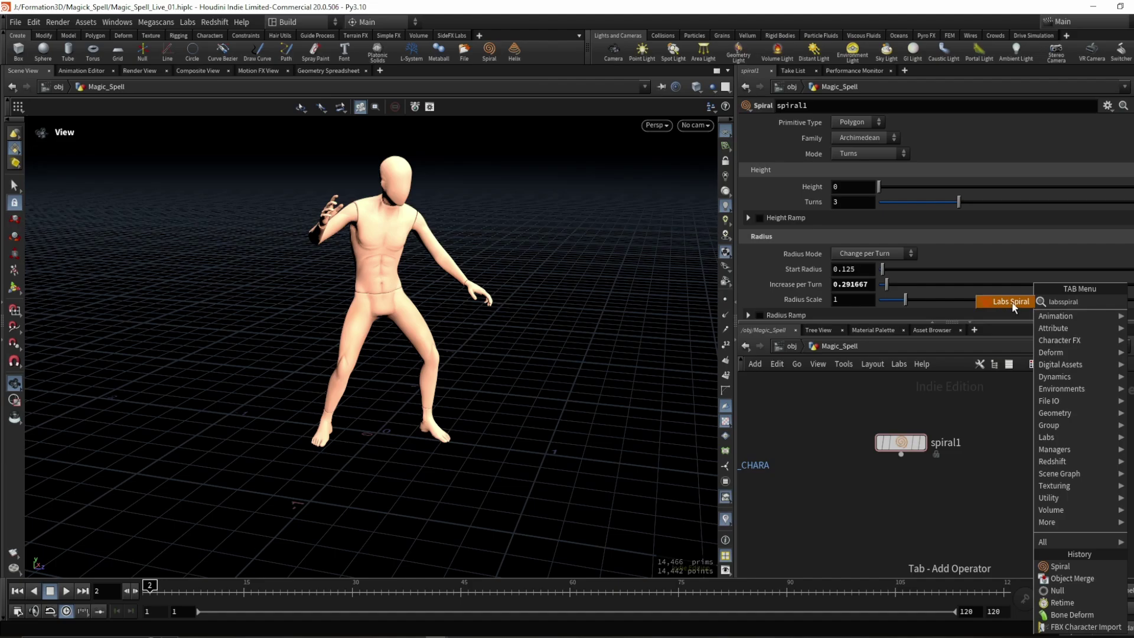
left_click(977, 397)
left_click_drag(973, 413, 897, 458)
left_click_drag(798, 457, 898, 441)
left_click_drag(952, 410, 933, 441)
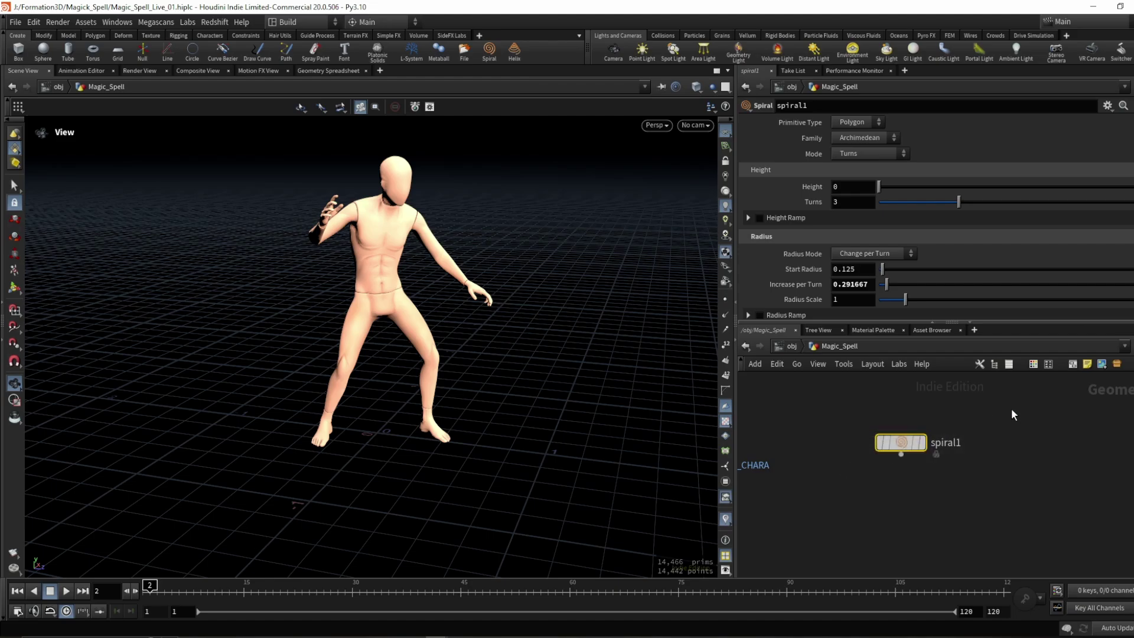
left_click_drag(1012, 409, 882, 472)
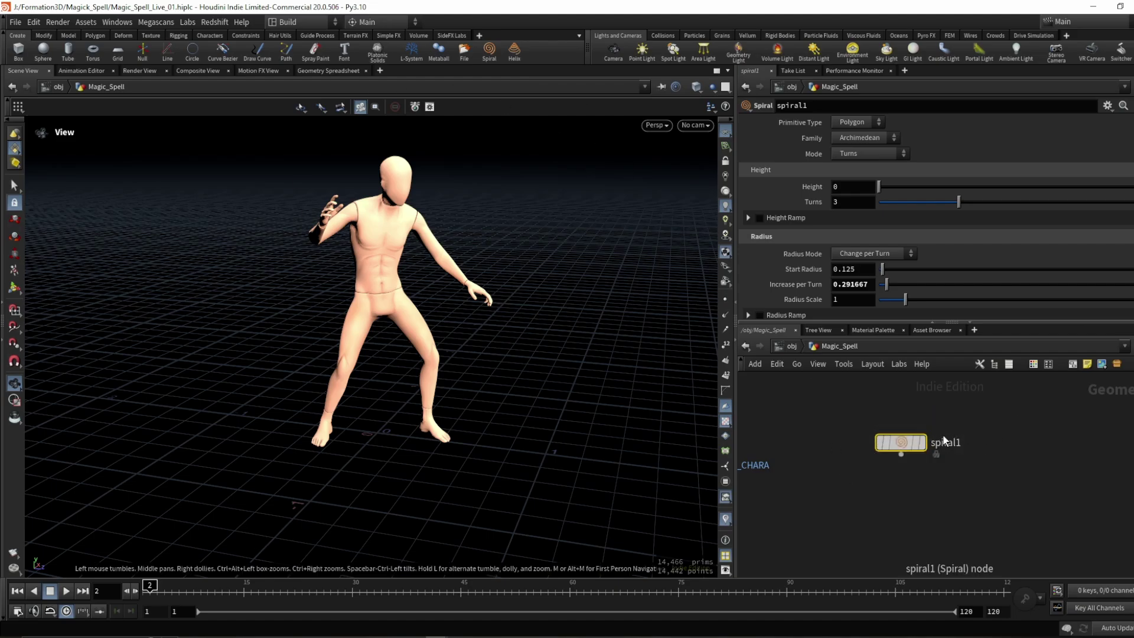
Step: Display the spiral1 node in the viewport and examine its flat curve from above
key("r")
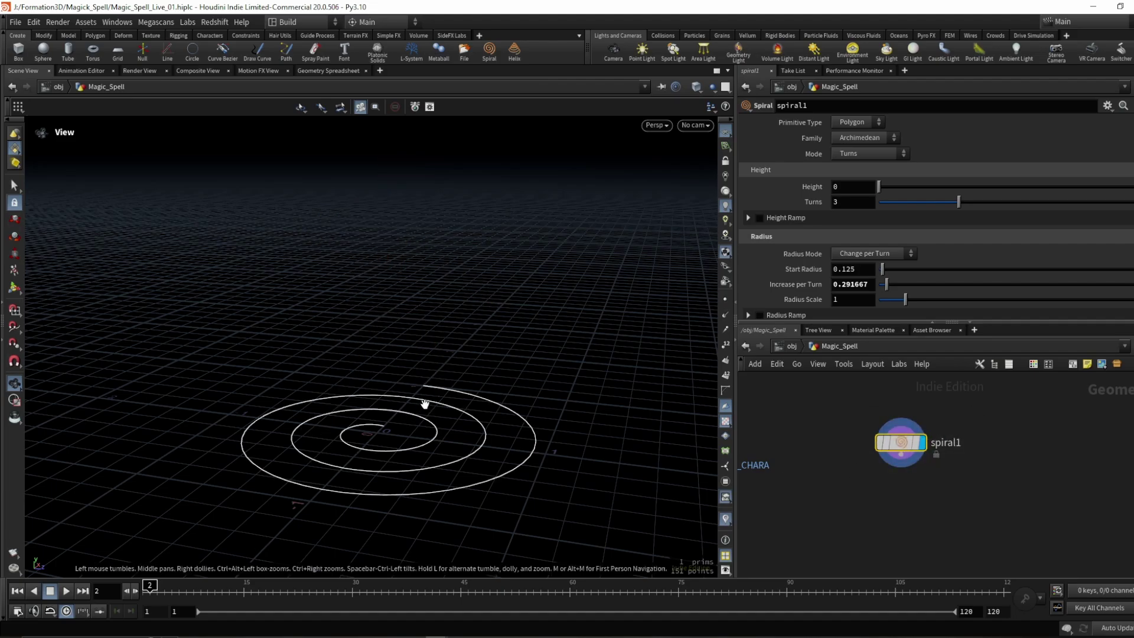
left_click_drag(425, 404, 379, 388)
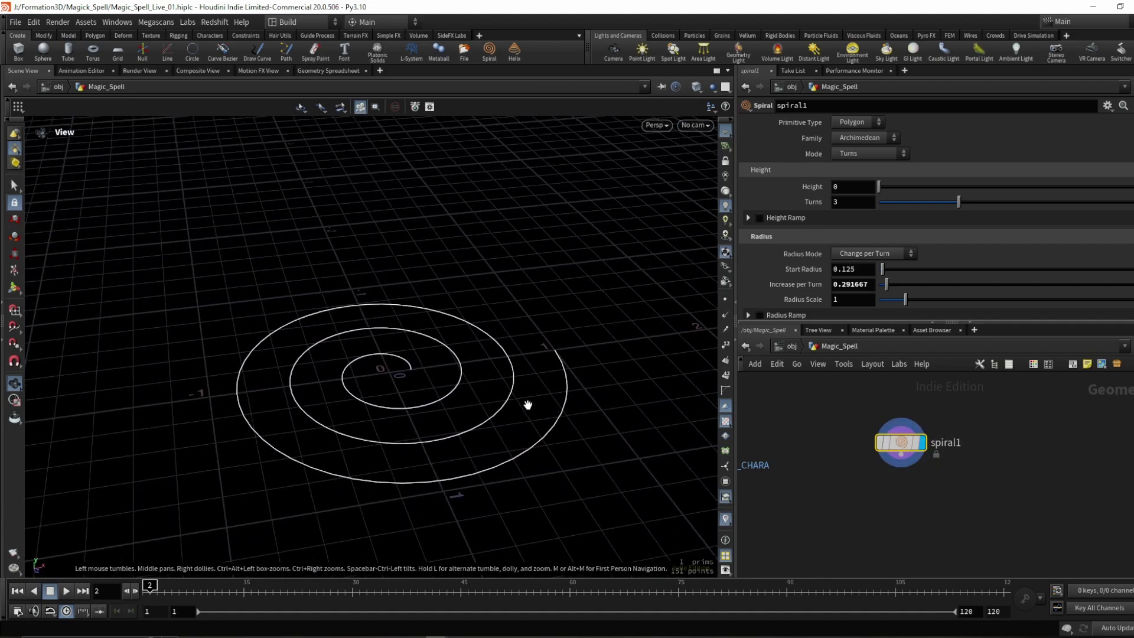
left_click_drag(527, 405, 422, 309)
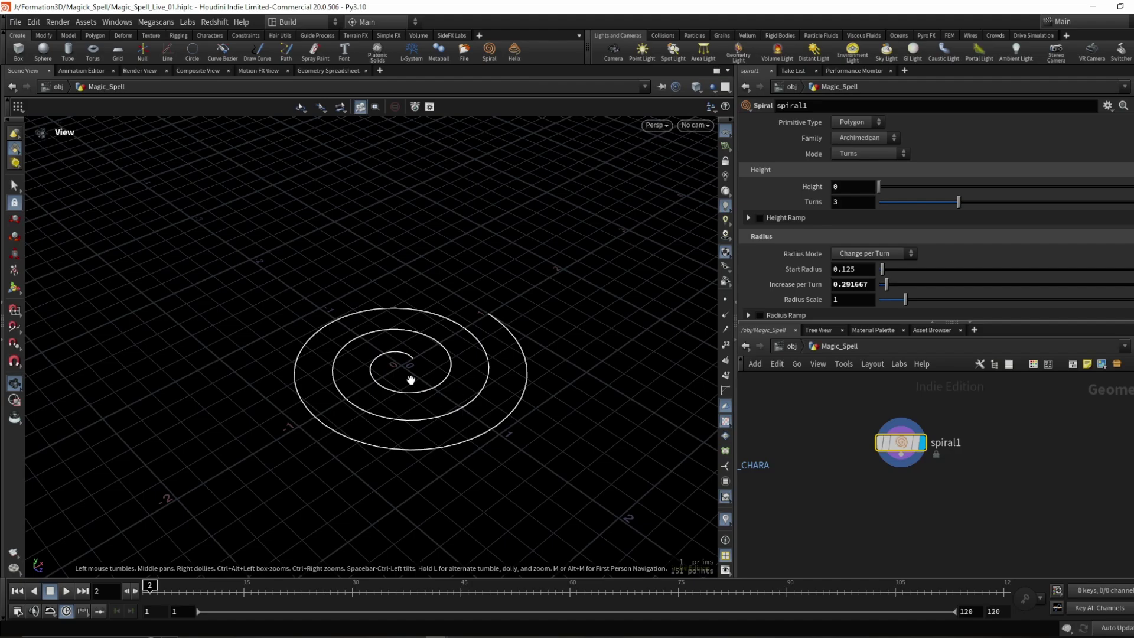
Step: Raise the spiral's Height to 2.22 and inspect the curve from a lower side angle
left_click_drag(881, 186, 938, 186)
left_click_drag(512, 215, 712, 203)
scroll(825, 236, "down", 3)
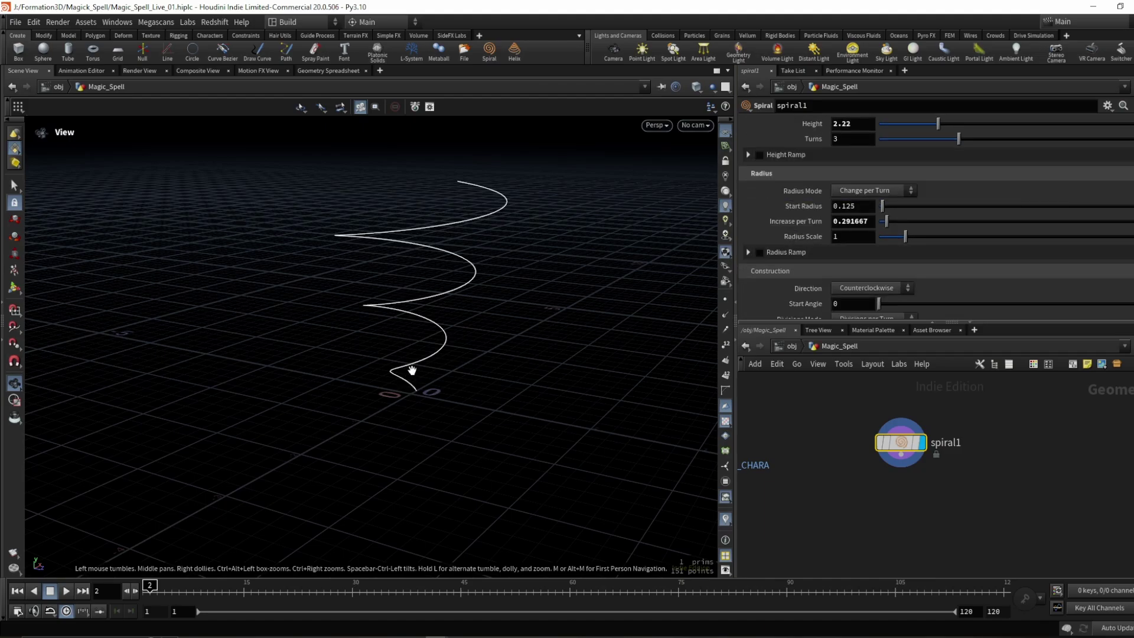
left_click_drag(413, 370, 435, 361)
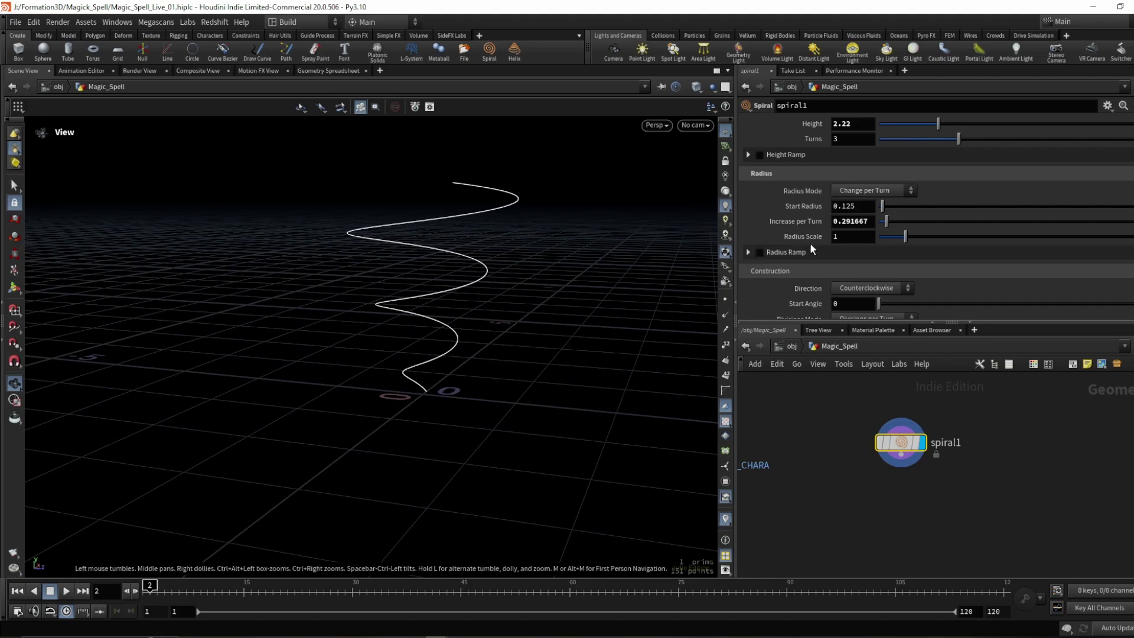
Step: Expand the spiral's Radius Ramp settings, try a Start Radius of 0, and undo that radius change
left_click(748, 252)
scroll(825, 239, "down", 2)
scroll(833, 230, "up", 2)
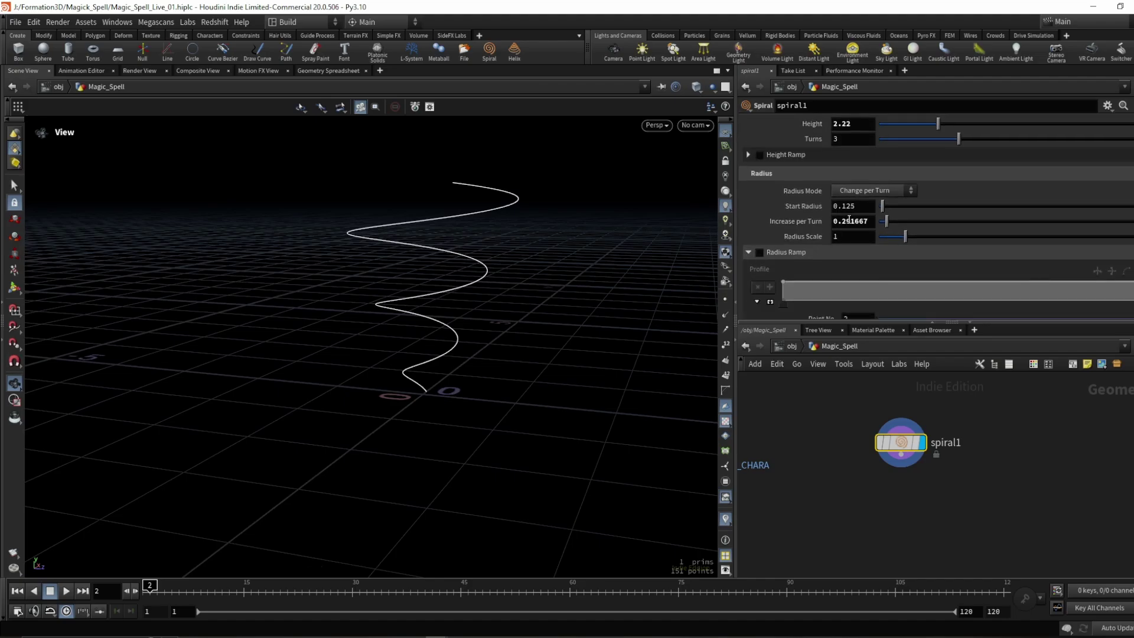
mouse_move(883, 205)
left_mouse_down()
mouse_move(909, 207)
mouse_move(877, 202)
left_mouse_up()
key("ctrl+z")
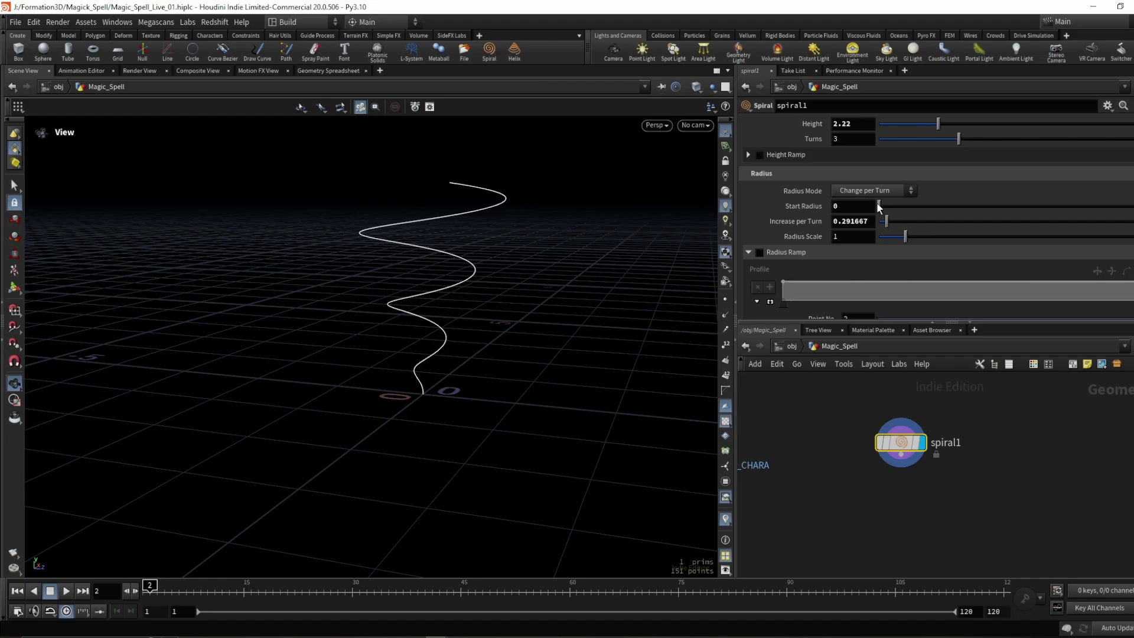
key("ctrl+z")
Step: Set the spiral's Radius Scale to 1.02
left_click_drag(907, 239, 907, 238)
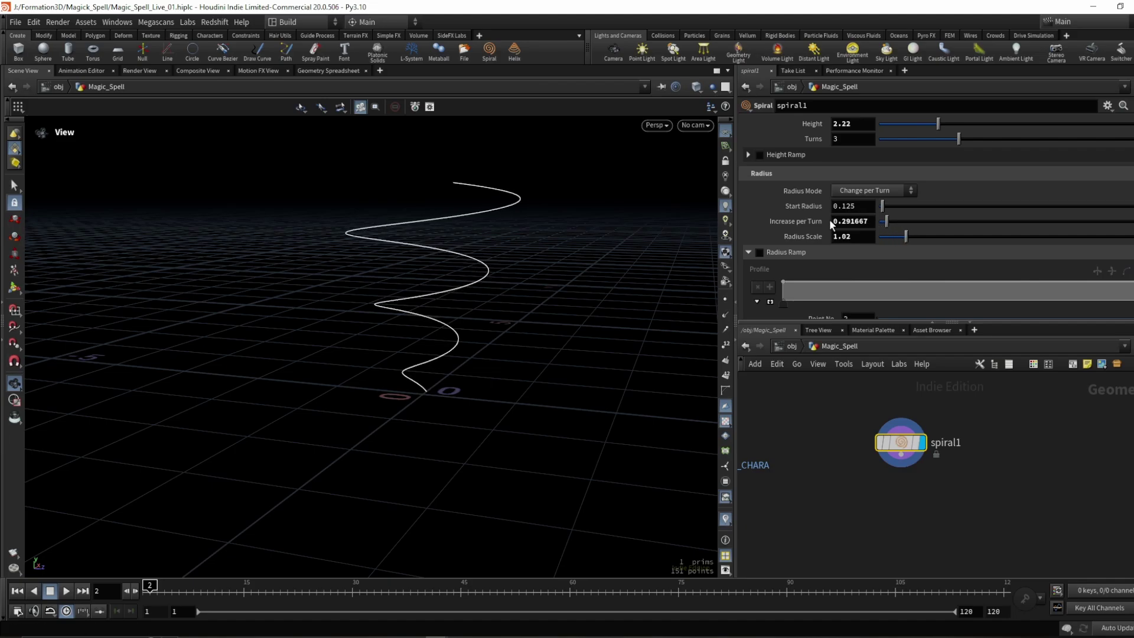
scroll(833, 219, "down", 2)
scroll(851, 194, "up", 3)
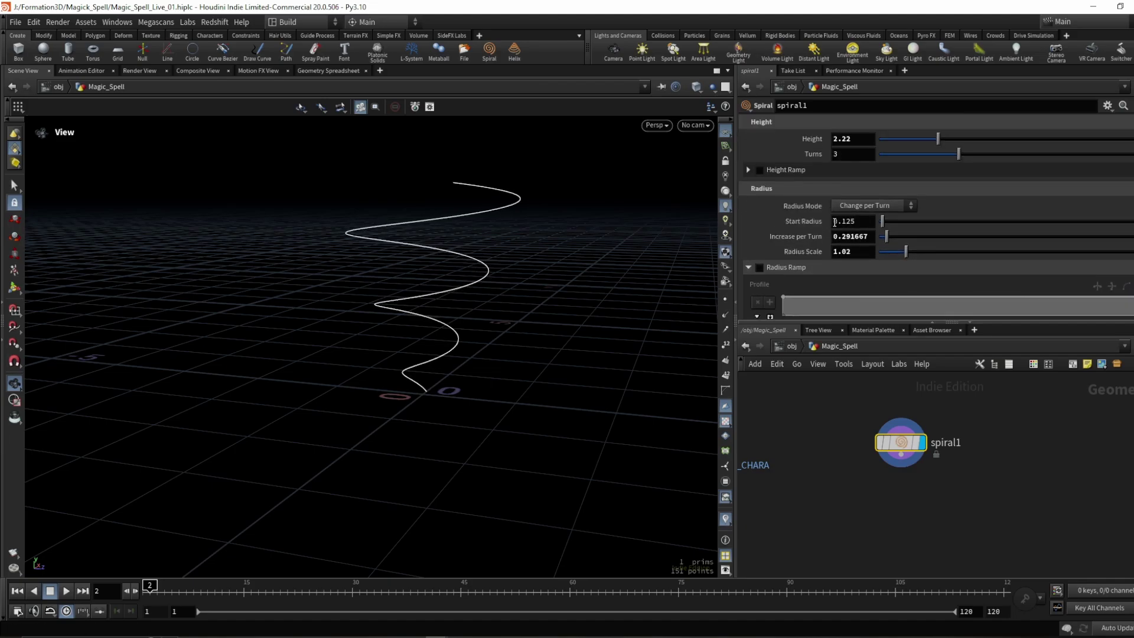
Step: Try a Start Radius of 1.68 and an Increase per Turn of 1.19167 on the spiral, undoing each trial
left_click_drag(883, 221, 923, 220)
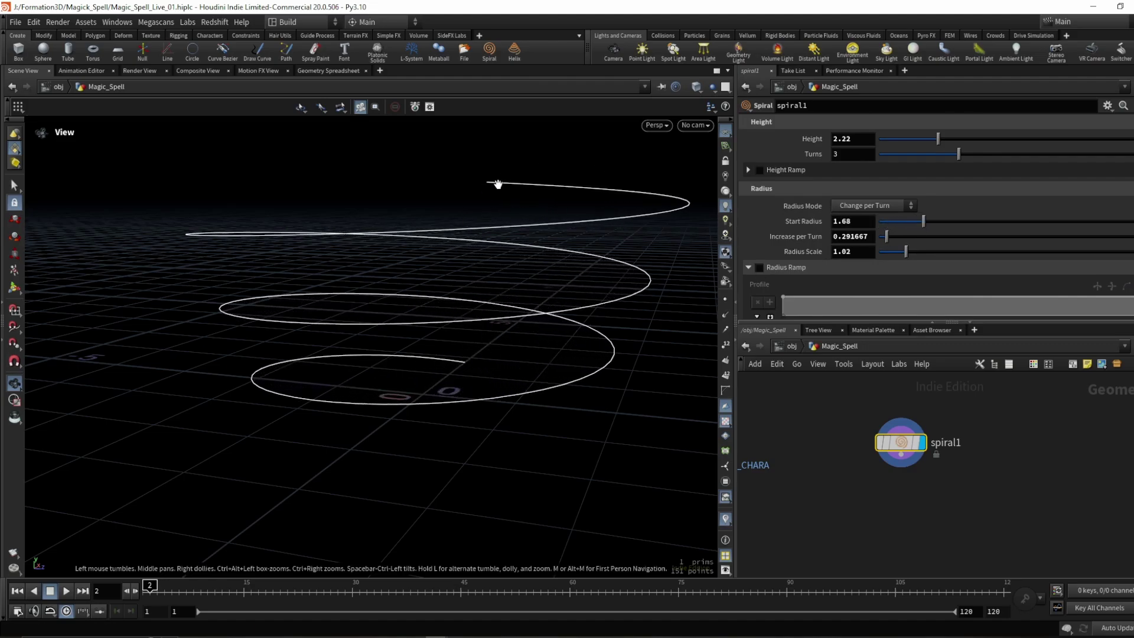
key("ctrl+z")
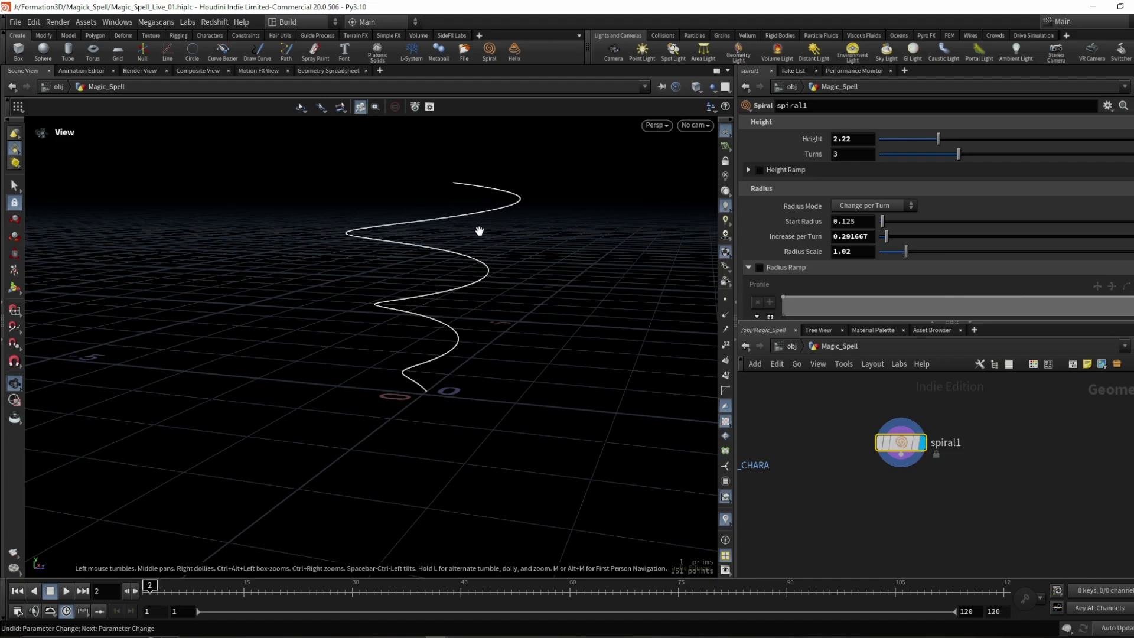
left_click_drag(495, 191, 821, 268)
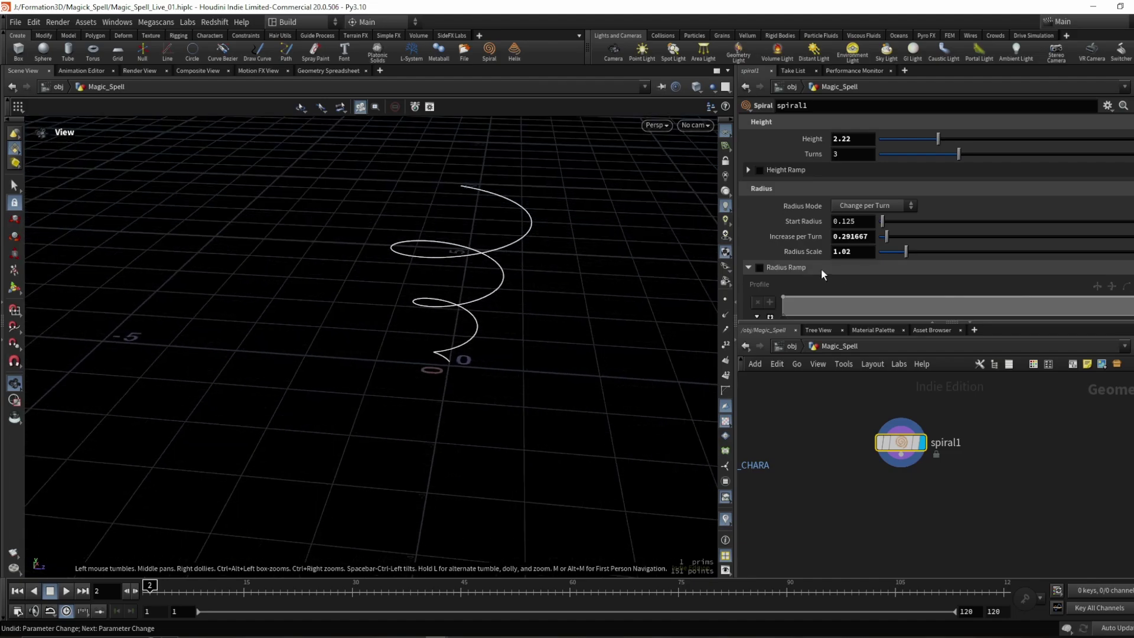
mouse_move(860, 243)
middle_mouse_down()
mouse_move(889, 236)
mouse_move(854, 236)
mouse_move(903, 236)
mouse_move(863, 237)
middle_mouse_up()
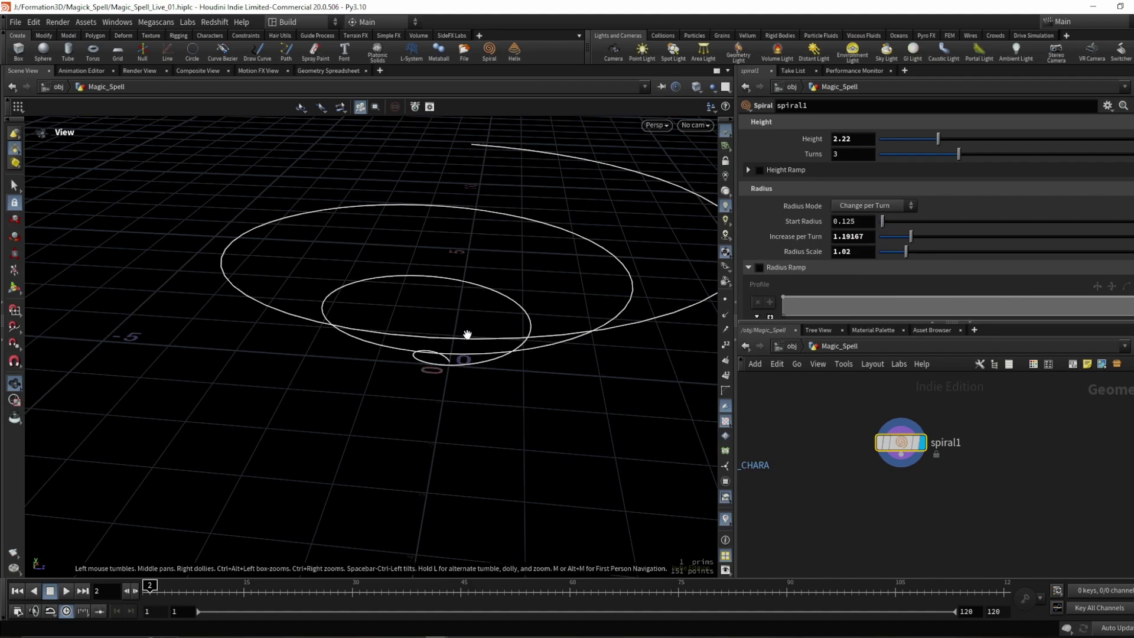
key("ctrl+z")
Step: Enable the spiral's Radius Ramp and select its first point at position 0
scroll(802, 227, "down", 2)
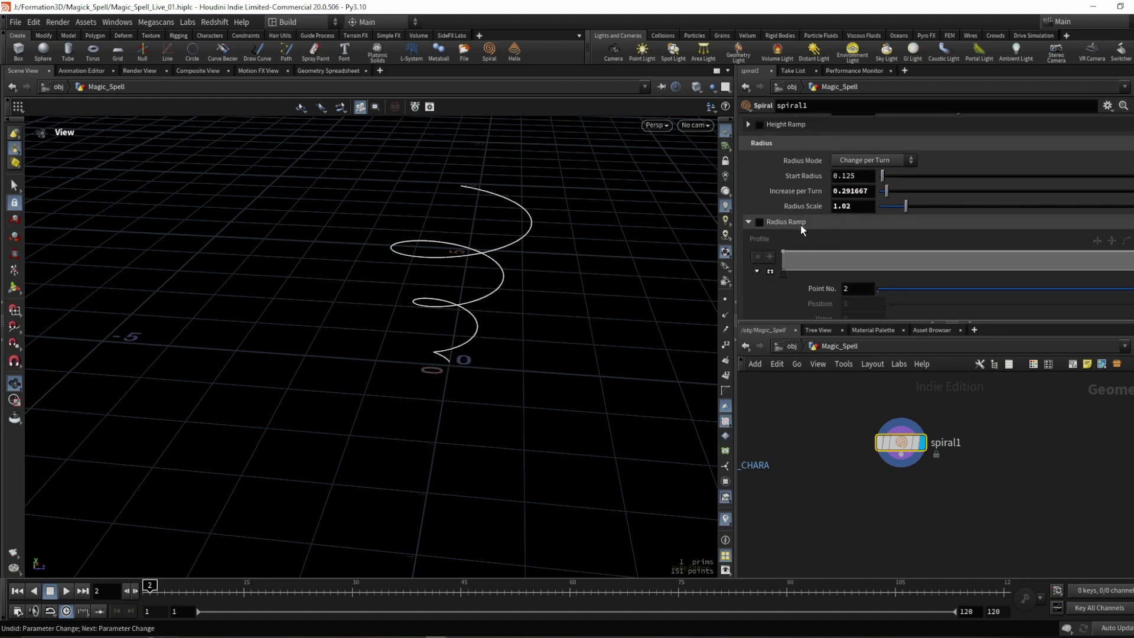
left_click(760, 222)
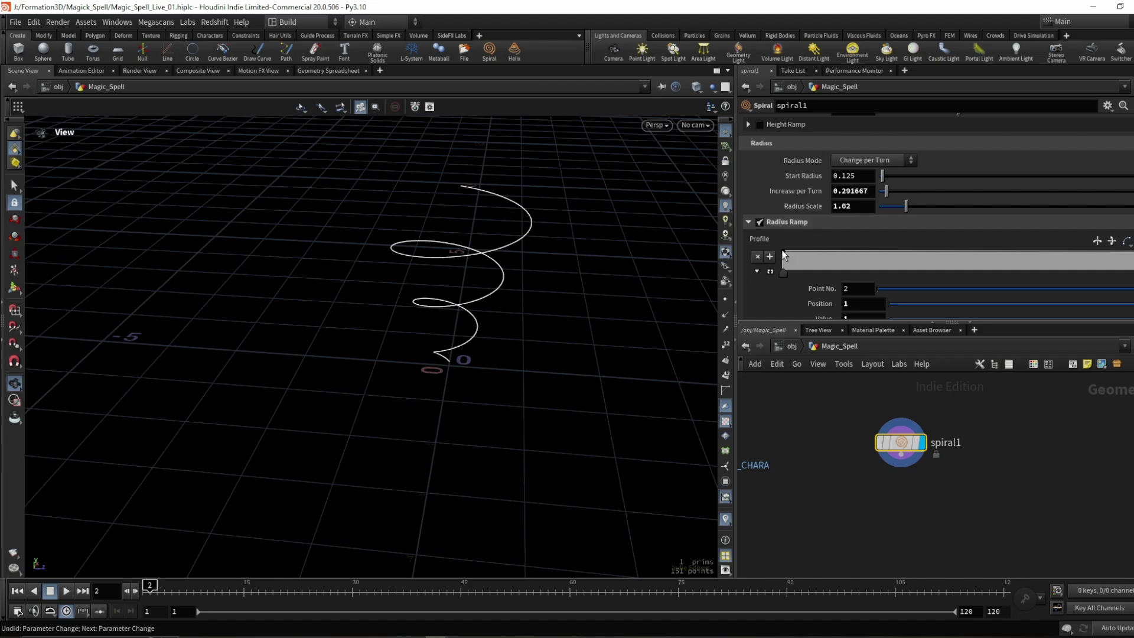
left_click(784, 271)
left_click(1133, 273)
left_click(783, 273)
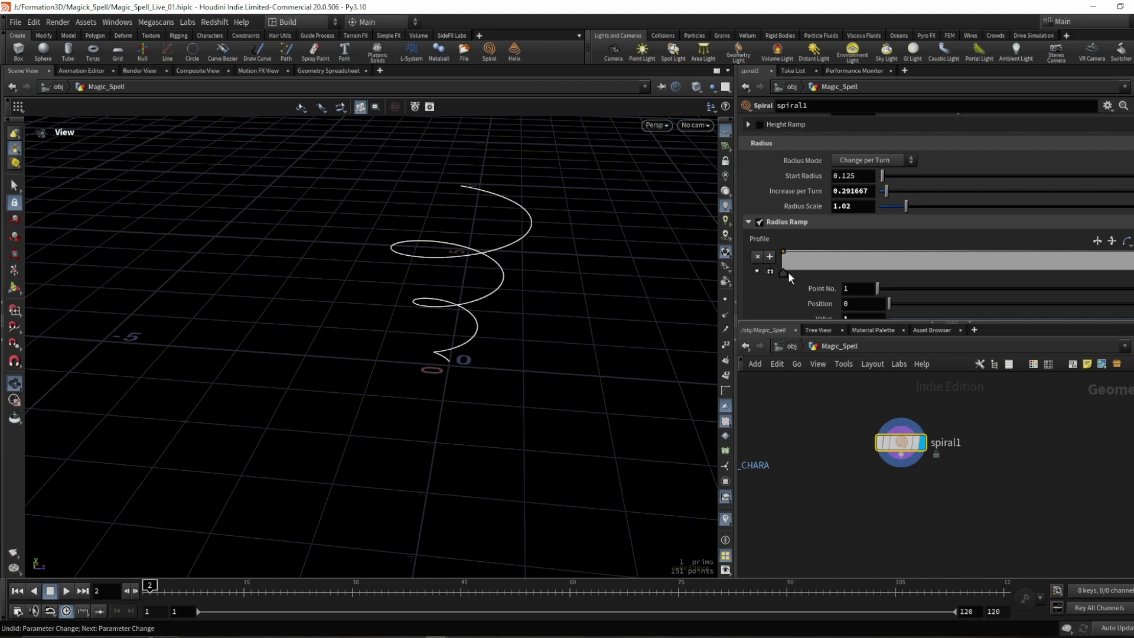
Step: Raise the value of the Radius Ramp's first point to widen the lower part of the spiral
scroll(788, 273, "down", 2)
left_click(847, 275)
left_click(782, 228)
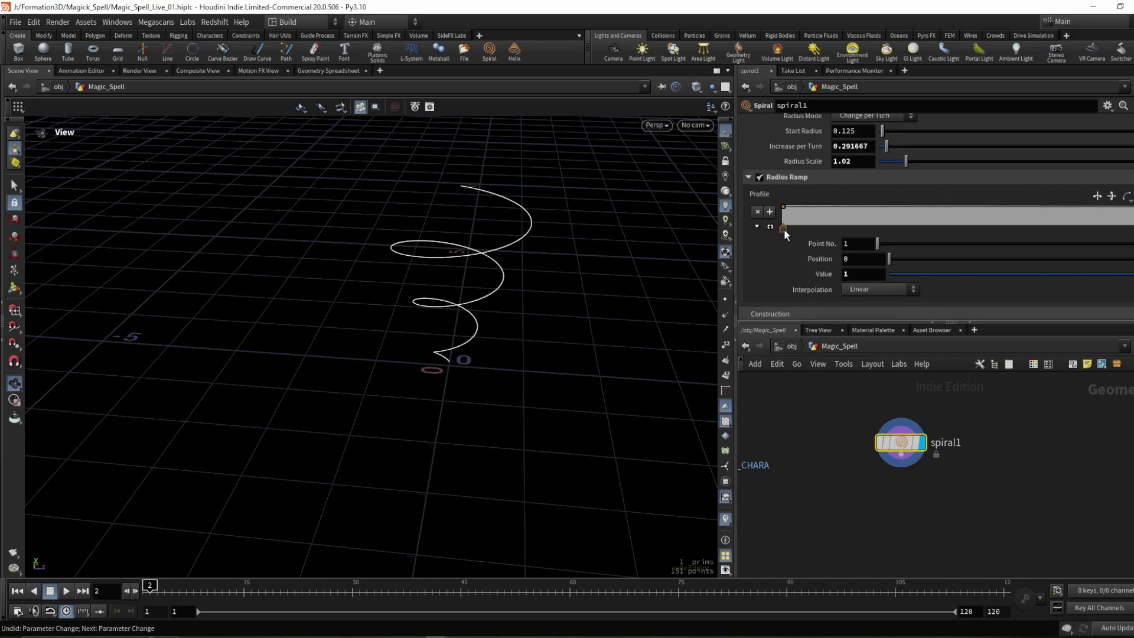
left_click_drag(850, 259, 801, 258)
left_click(788, 228)
left_click(810, 272)
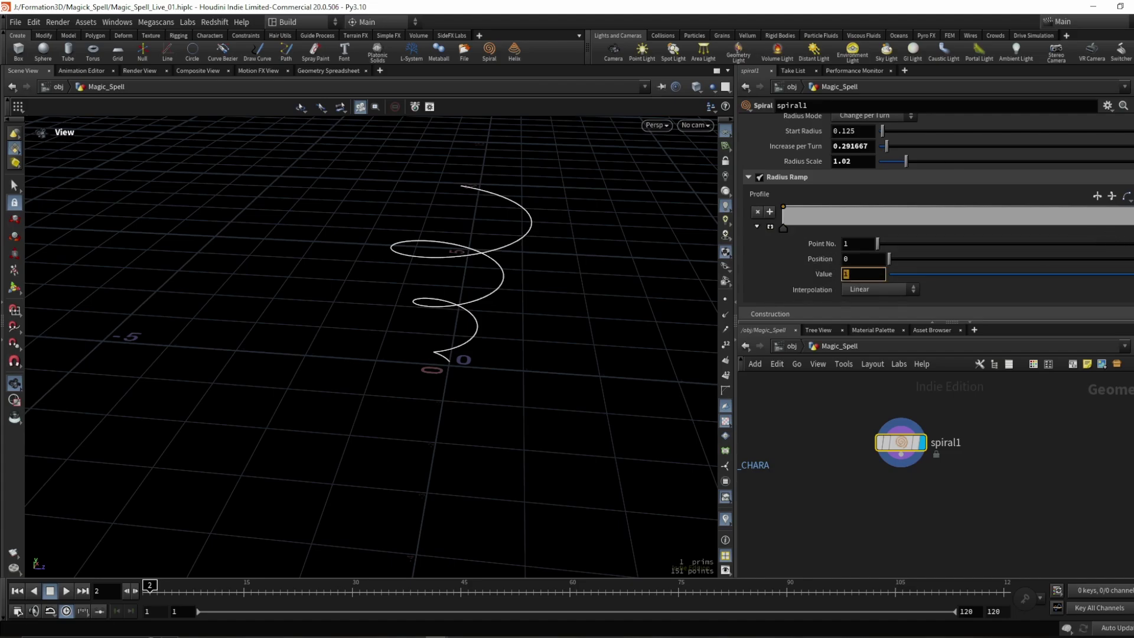
left_click(1133, 228)
left_click(861, 274)
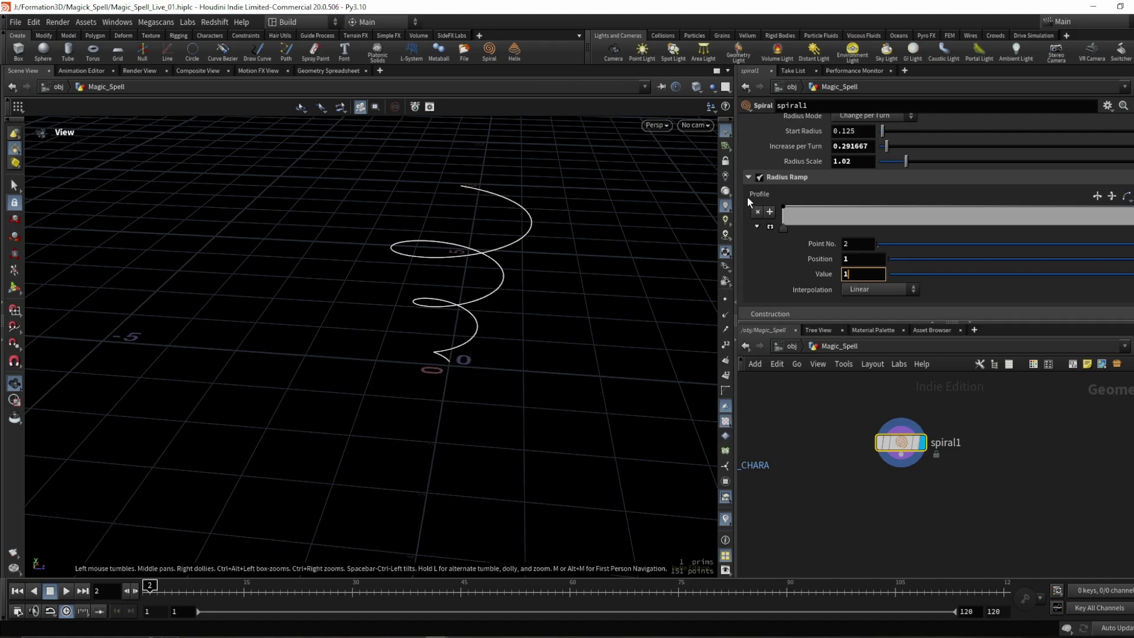
scroll(770, 259, "up", 1)
scroll(798, 277, "down", 1)
left_click(782, 228)
middle_click_drag(856, 273, 981, 266)
scroll(824, 223, "up", 2)
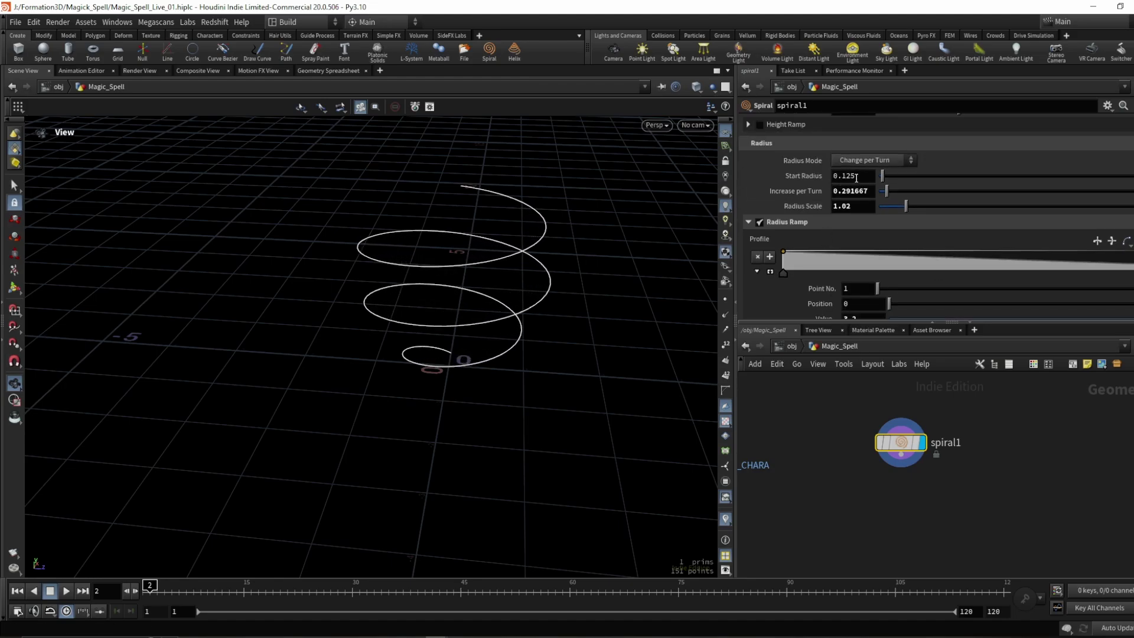
Step: Set the spiral's Increase per Turn to 0 and inspect the curve from a low side angle
mouse_move(856, 191)
middle_mouse_down()
mouse_move(826, 190)
mouse_move(860, 193)
middle_mouse_up()
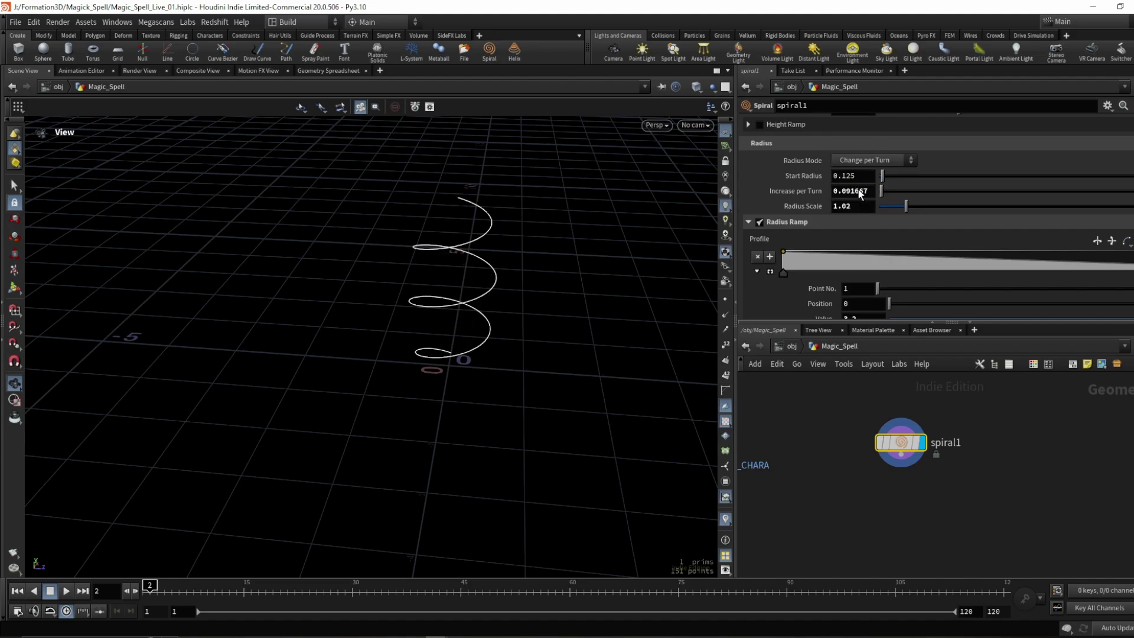
middle_click(861, 191, "ctrl")
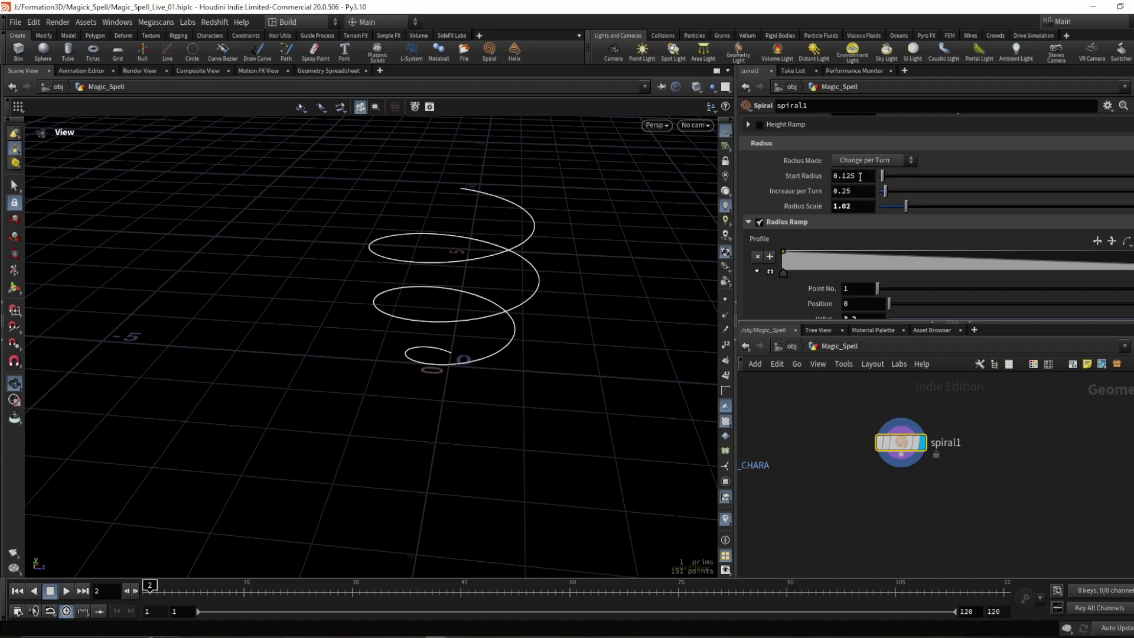
left_click(860, 176)
left_click(860, 191)
type("0")
key("Return")
left_click_drag(499, 304, 445, 227)
scroll(855, 177, "up", 1)
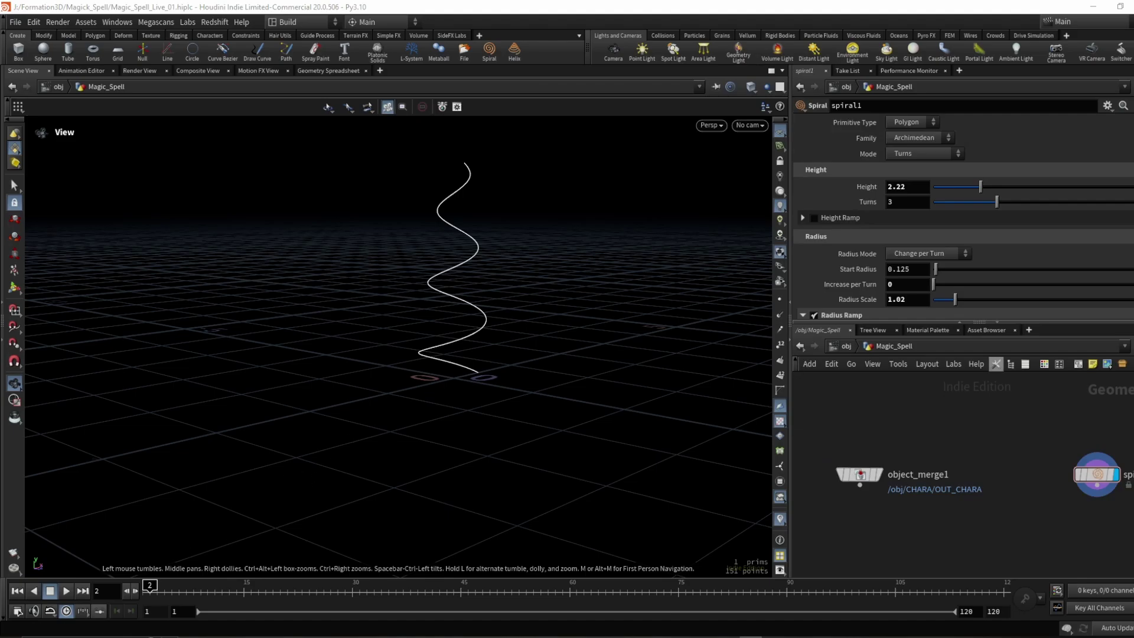
Step: Select the spiral1 node and lower its Height to 2.19
left_click(1096, 474)
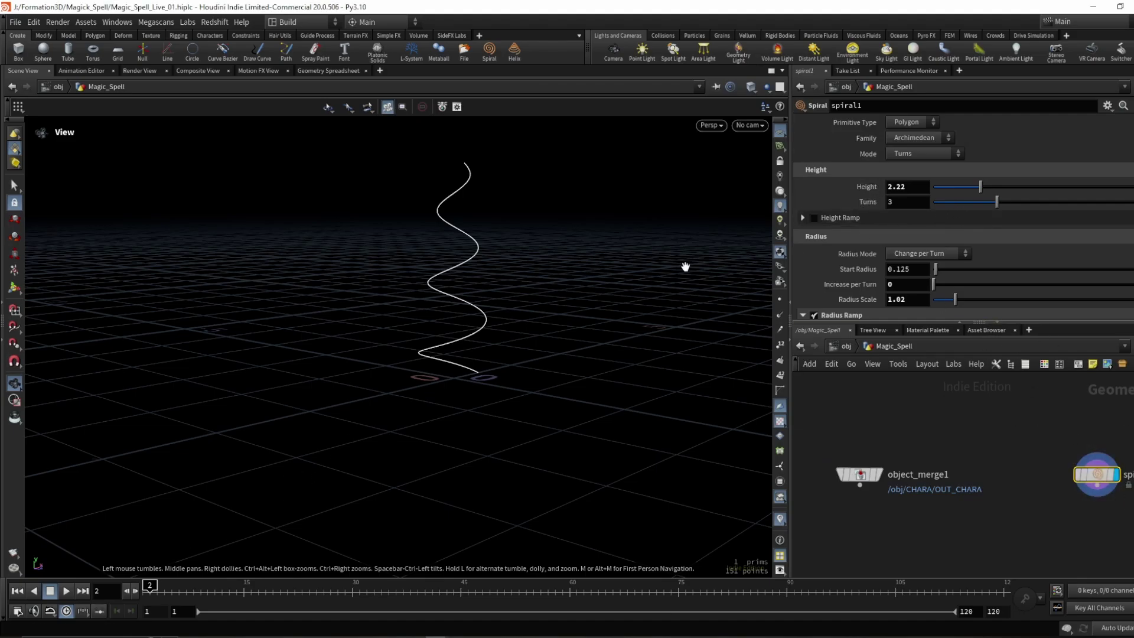
left_click_drag(475, 282, 456, 296)
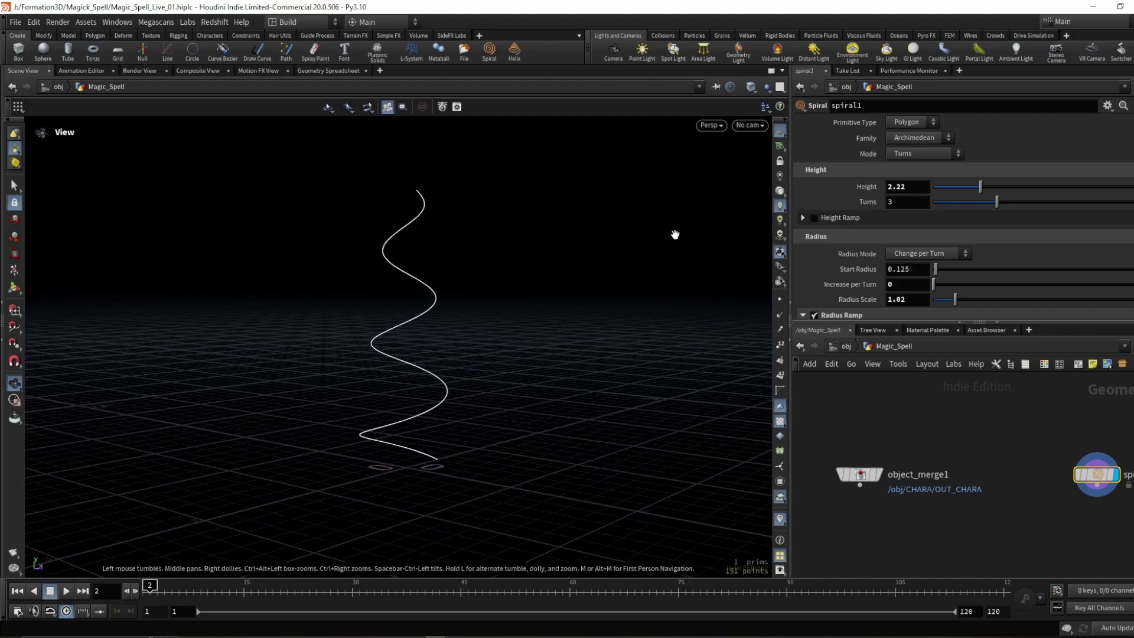
left_click_drag(981, 186, 980, 184)
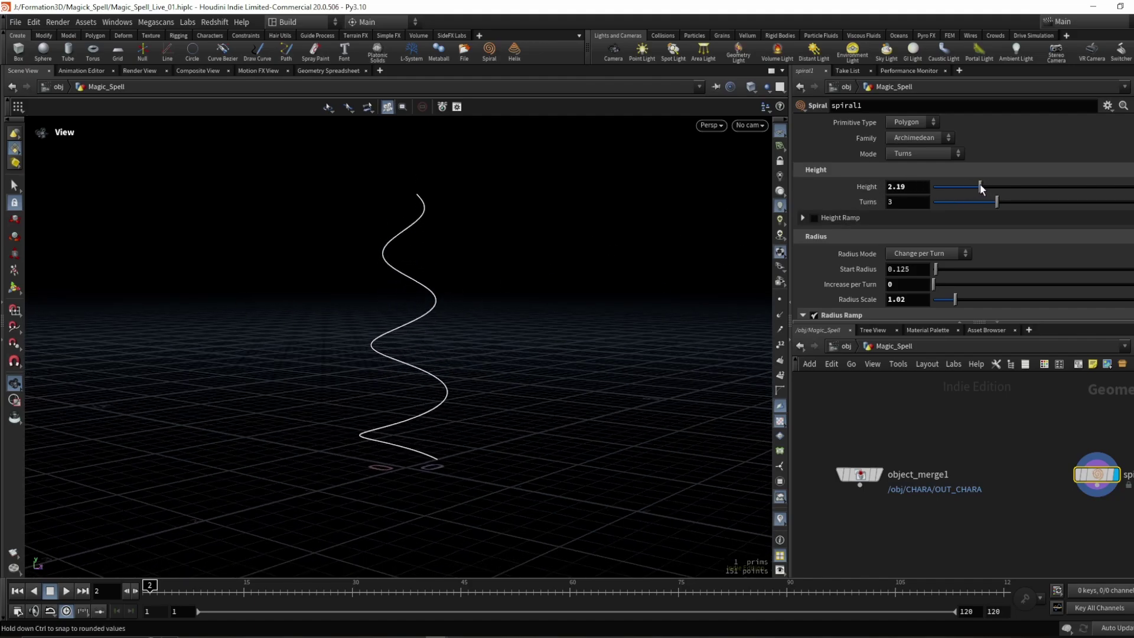
Step: Add three intermediate Radius Ramp points, the last at position 0.404 with value 2.45333, and set the end point's value to 1.6
scroll(854, 257, "down", 4)
left_click(855, 233)
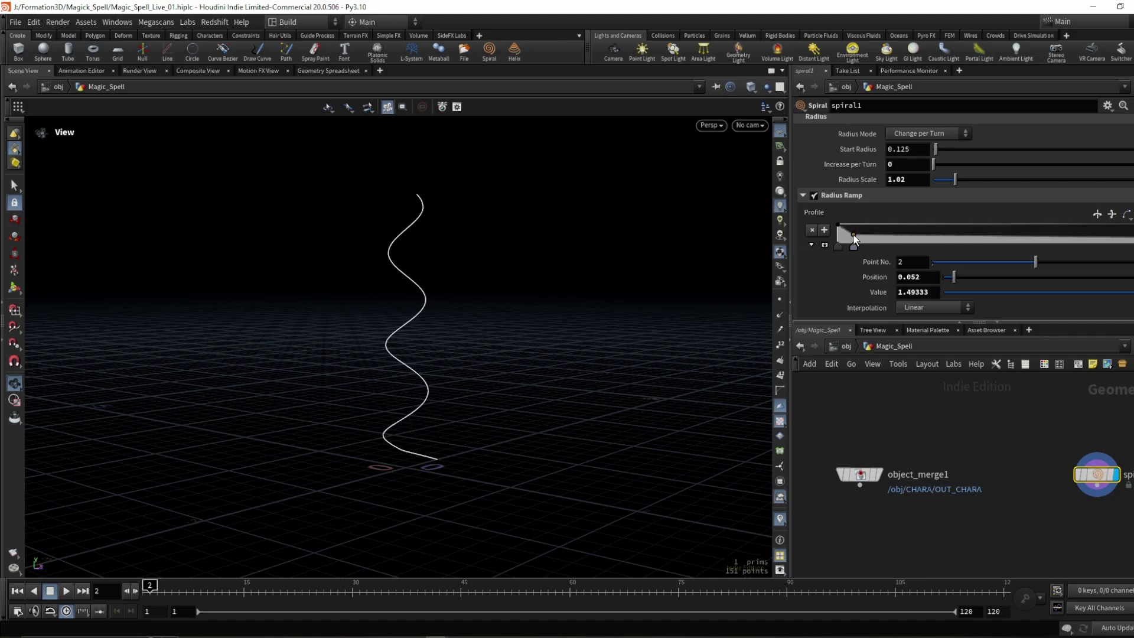
left_click(899, 230)
left_click(960, 230)
left_click_drag(960, 230, 961, 229)
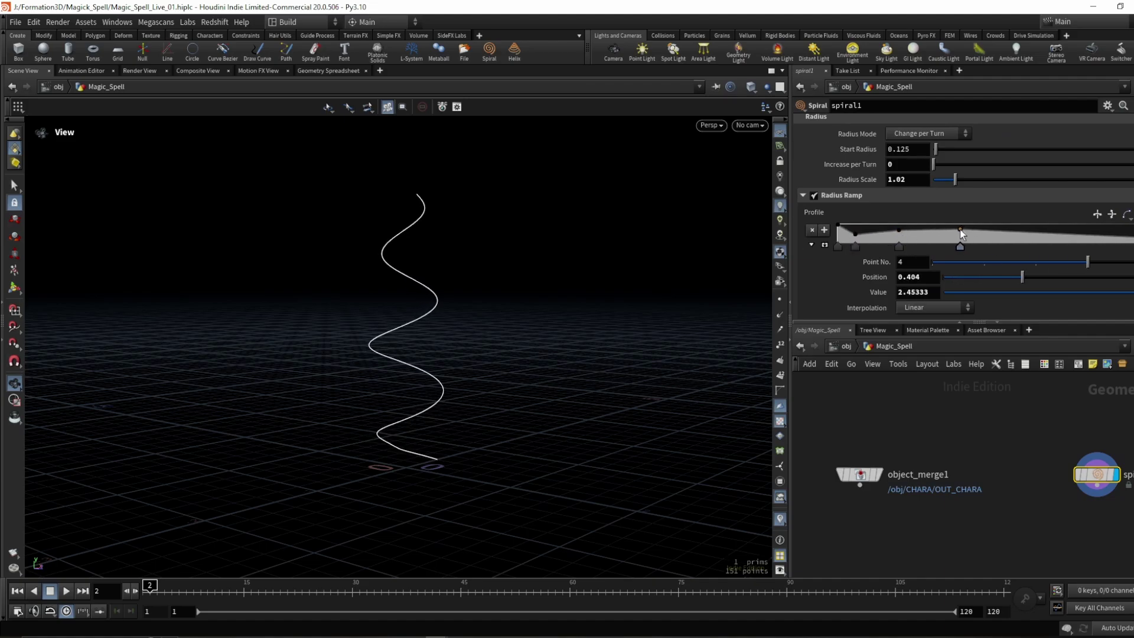
left_click_drag(1133, 237, 1133, 233)
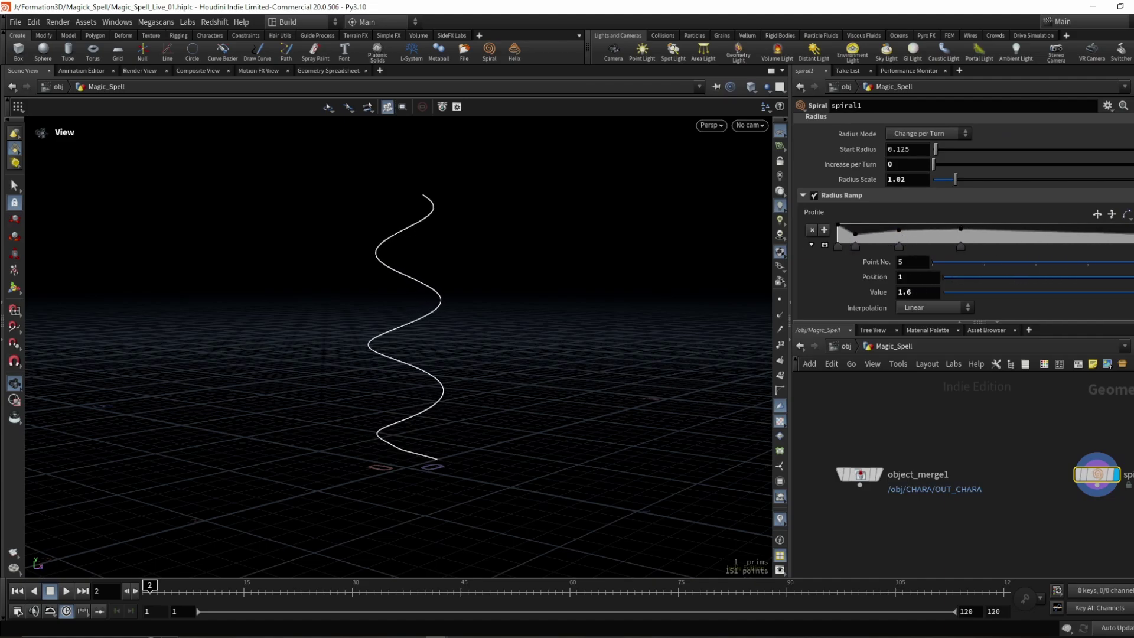
Step: Increase the spiral's Turns to 4.36 and inspect the curve from the side
scroll(884, 218, "up", 3)
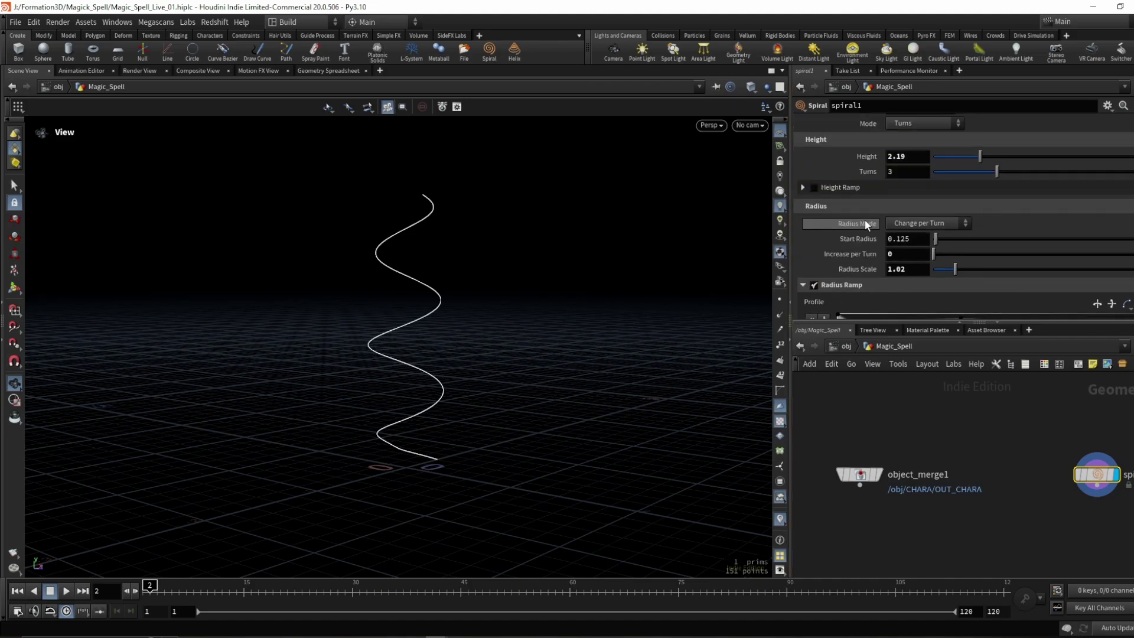
left_click_drag(391, 257, 485, 256)
scroll(872, 167, "up", 1)
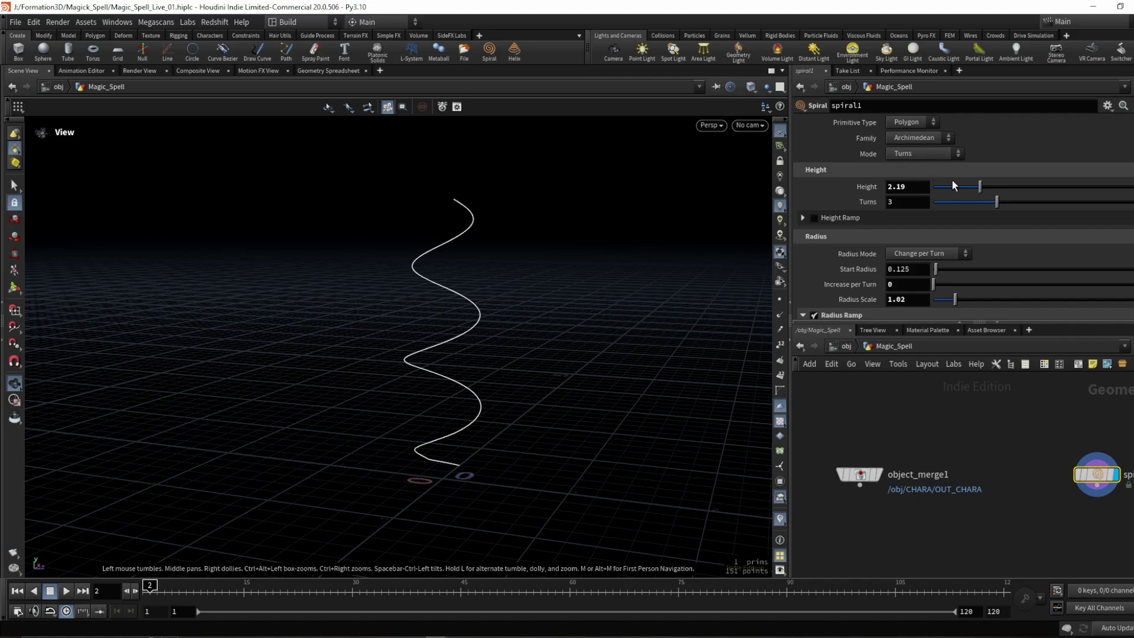
left_click_drag(998, 201, 1026, 202)
left_click_drag(390, 277, 296, 289)
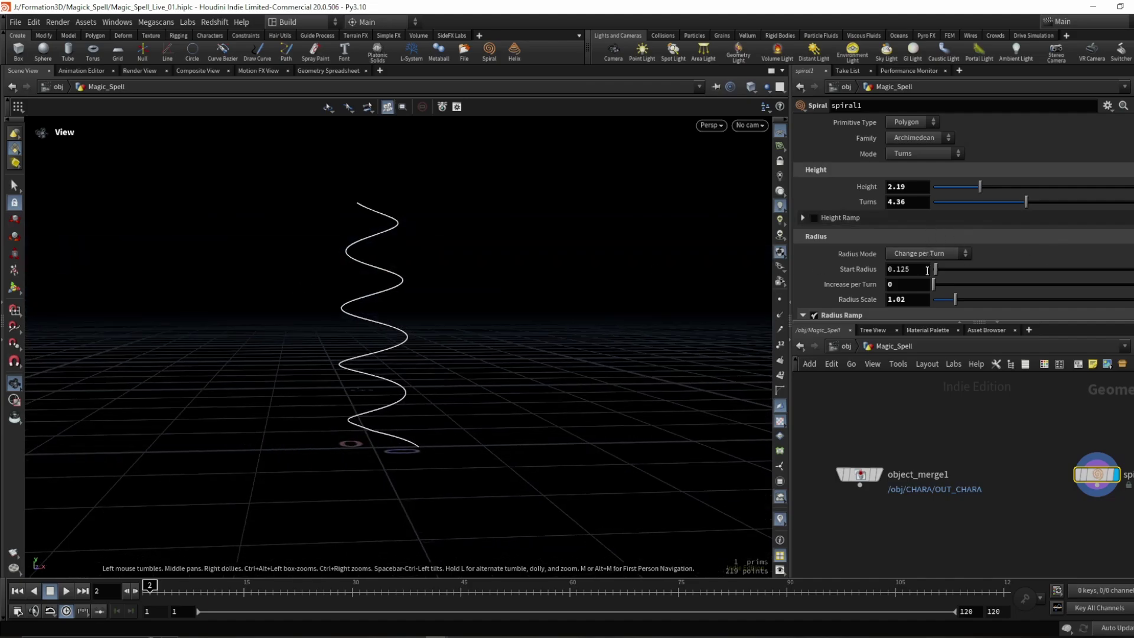
Step: Undo a trial Start Radius change, and set the Radius Ramp's first point value to 1.28 and its last point value to 0.54
middle_click_drag(917, 270, 6, 222)
key("ctrl+z")
scroll(853, 274, "down", 3)
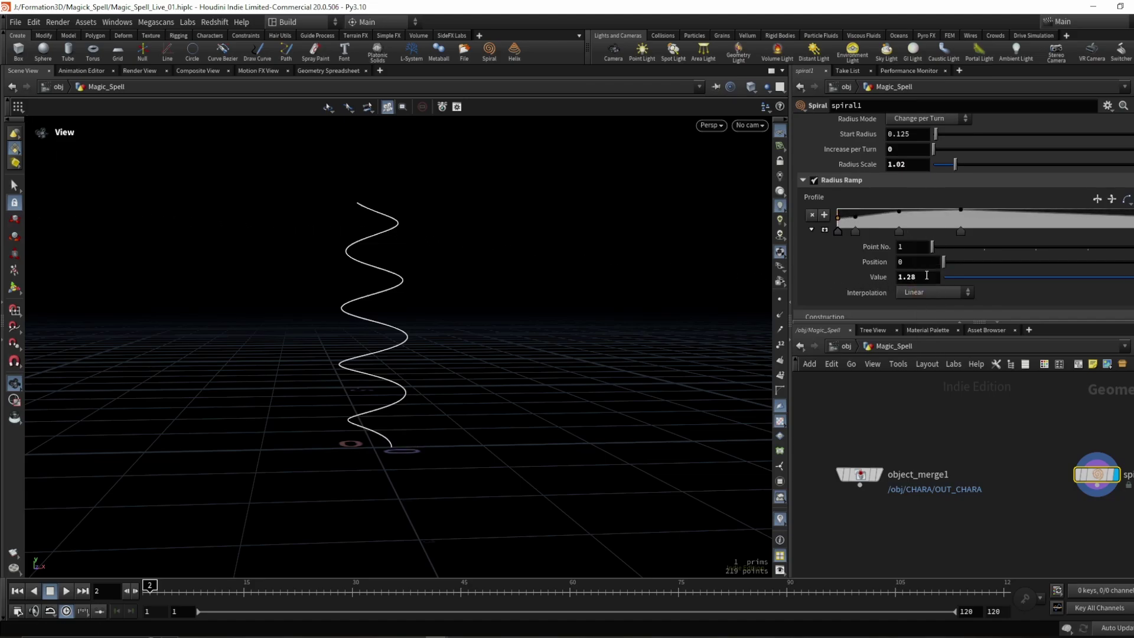
left_click_drag(932, 246, 1128, 246)
middle_click_drag(927, 277, 360, 254)
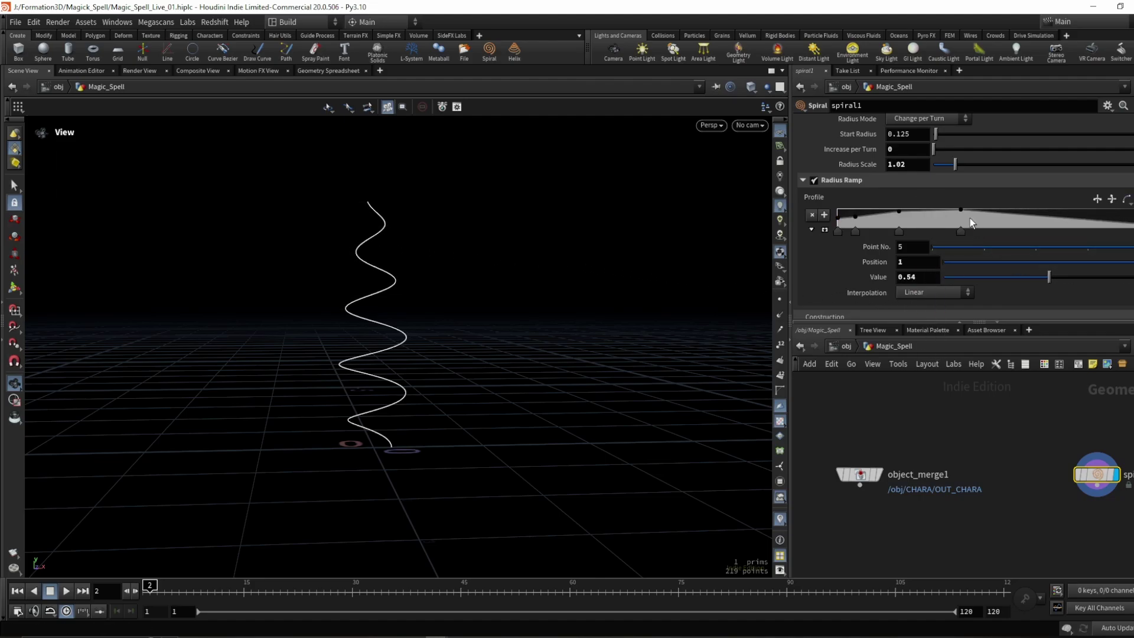
Step: Shift the fourth Radius Ramp point slightly toward the end and move the third point to position 0.272
mouse_move(962, 232)
left_mouse_down()
mouse_move(1027, 231)
mouse_move(968, 232)
left_mouse_up()
left_click_drag(898, 232, 923, 232)
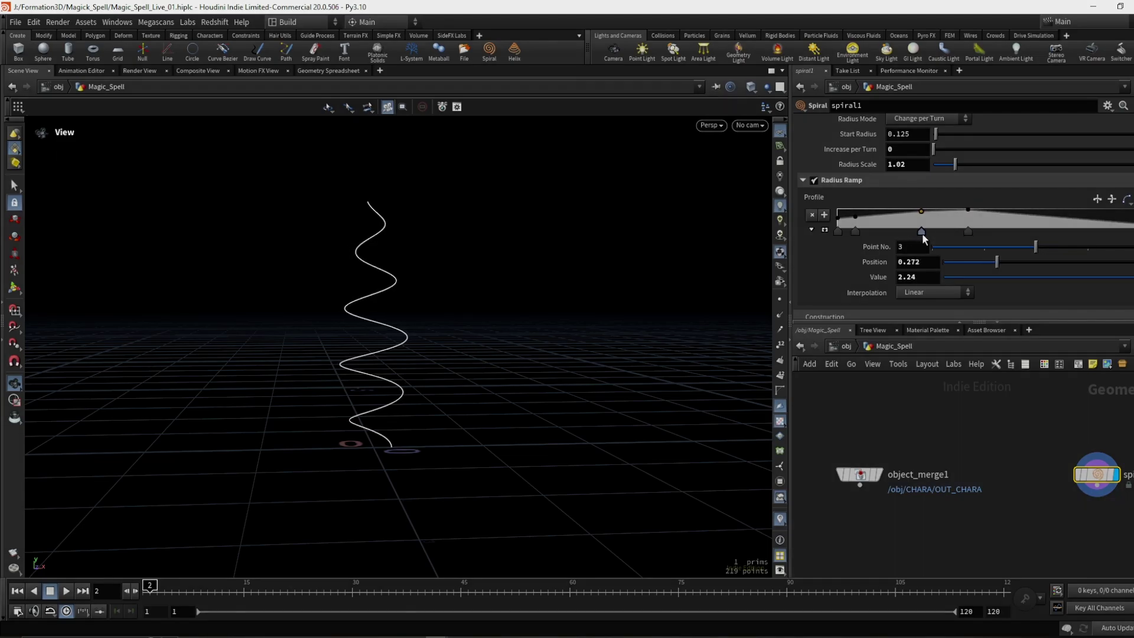